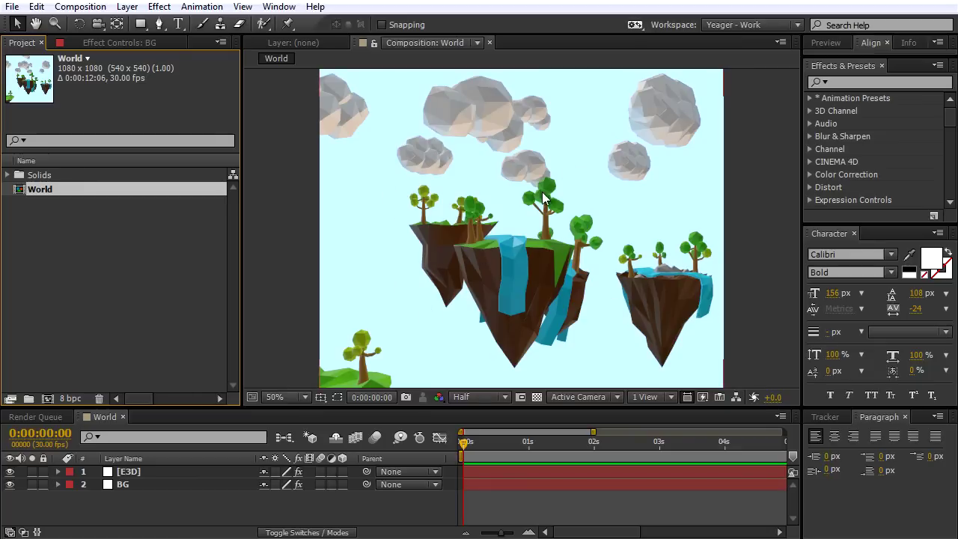
# Step: Open the Element scene setup from the E3D layer and inspect the floating islands and clouds from several angles
pyautogui.click(125, 472)
pyautogui.click(123, 43)
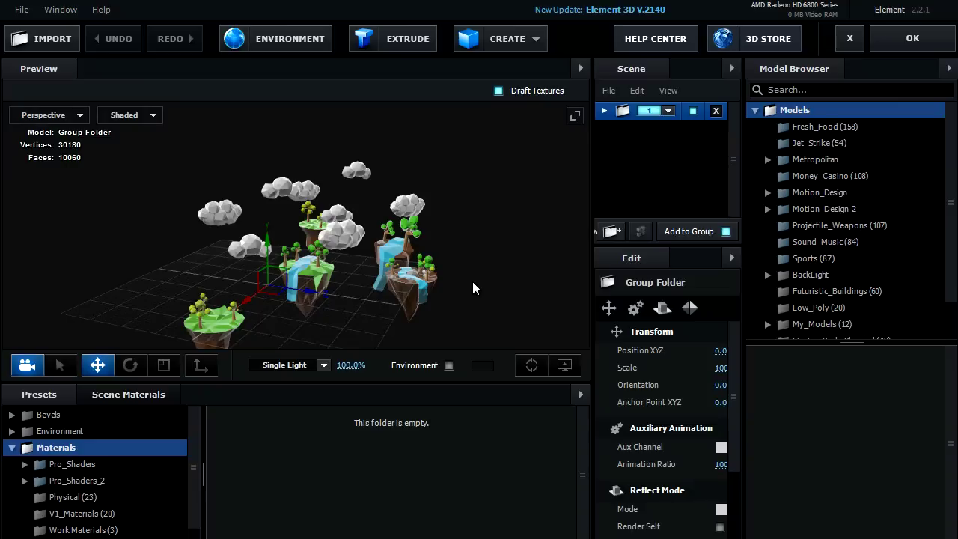
pyautogui.moveTo(464, 307); pyautogui.dragTo(424, 295)
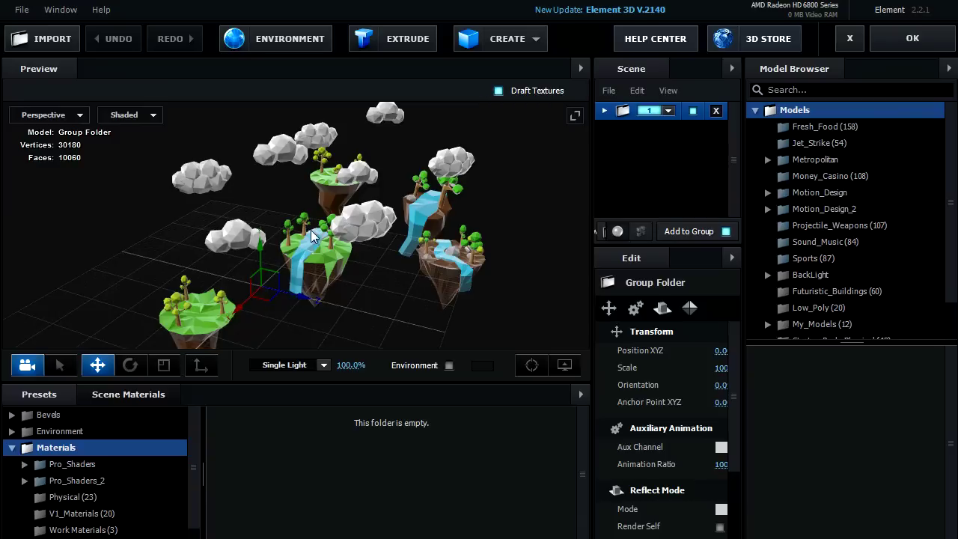
pyautogui.moveTo(341, 287); pyautogui.dragTo(228, 212)
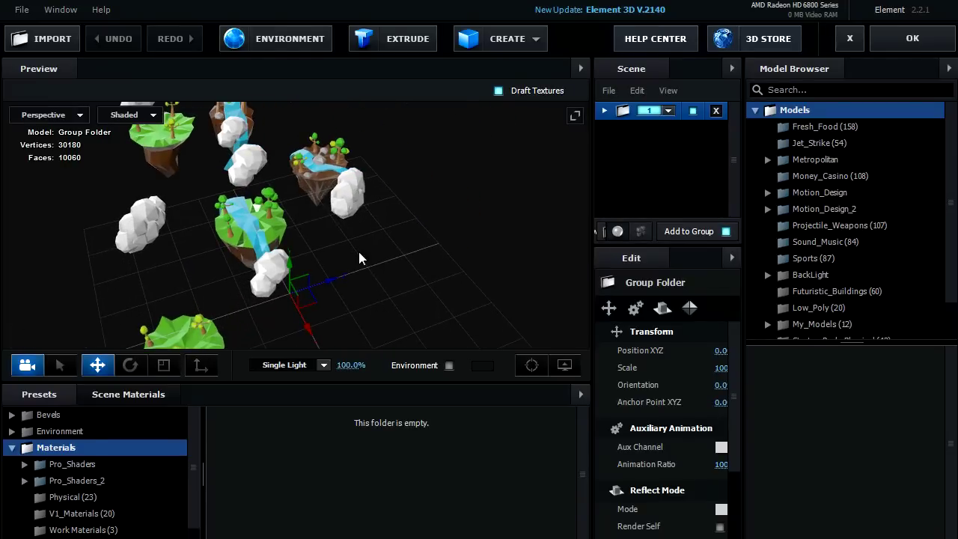
pyautogui.moveTo(412, 266)
pyautogui.mouseDown()
pyautogui.moveTo(396, 262)
pyautogui.moveTo(414, 250)
pyautogui.mouseUp()
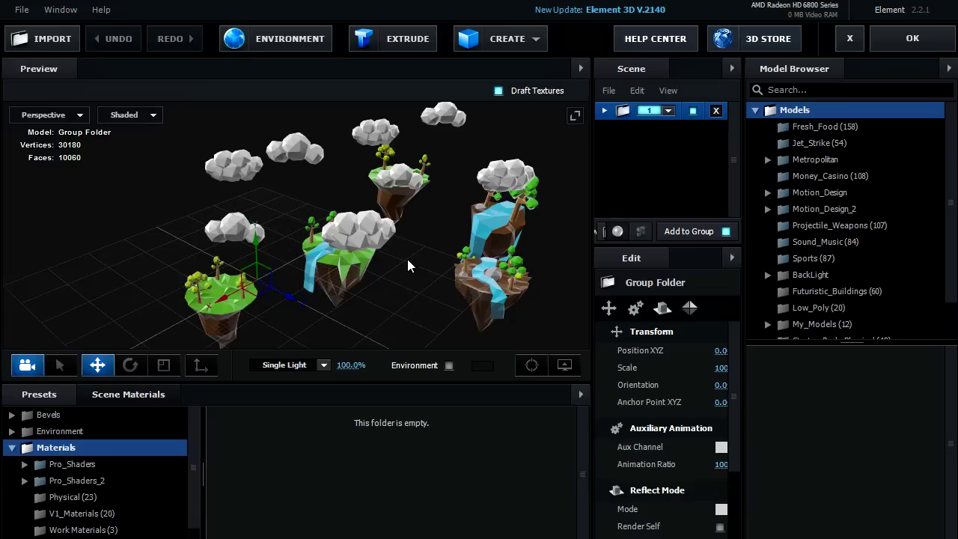
pyautogui.click(912, 39)
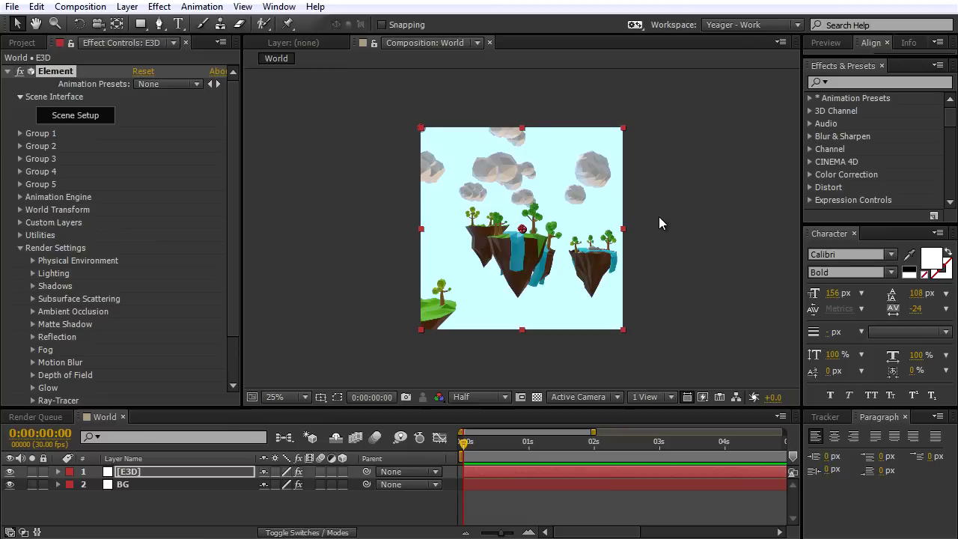
# Step: Check the World composition's width and height in its composition settings
pyautogui.rightClick(378, 184)
pyautogui.click(419, 214)
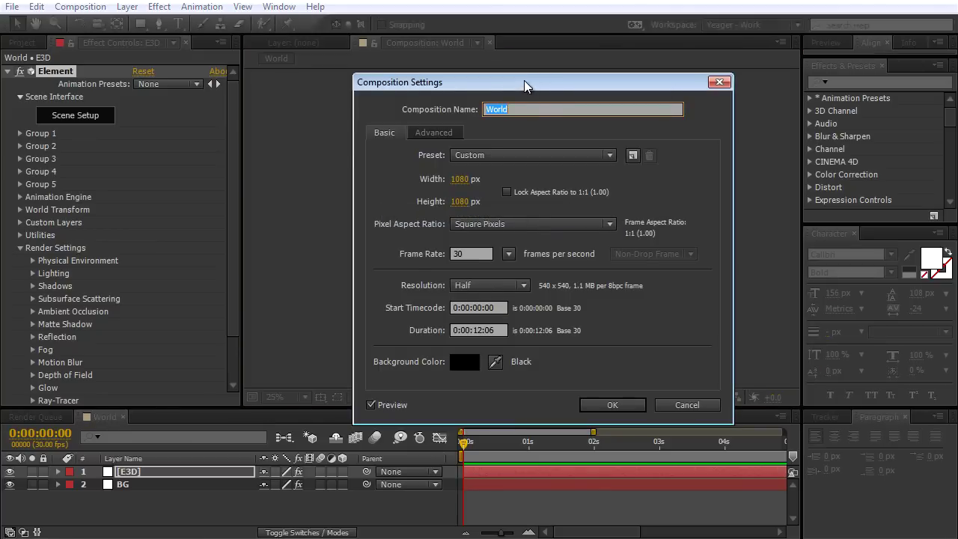
pyautogui.moveTo(530, 82); pyautogui.dragTo(532, 53)
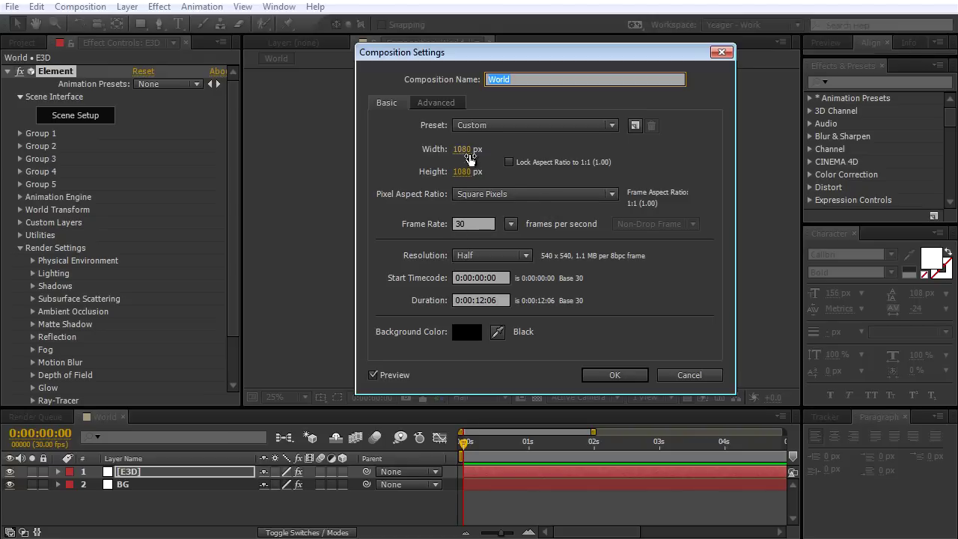
pyautogui.click(627, 373)
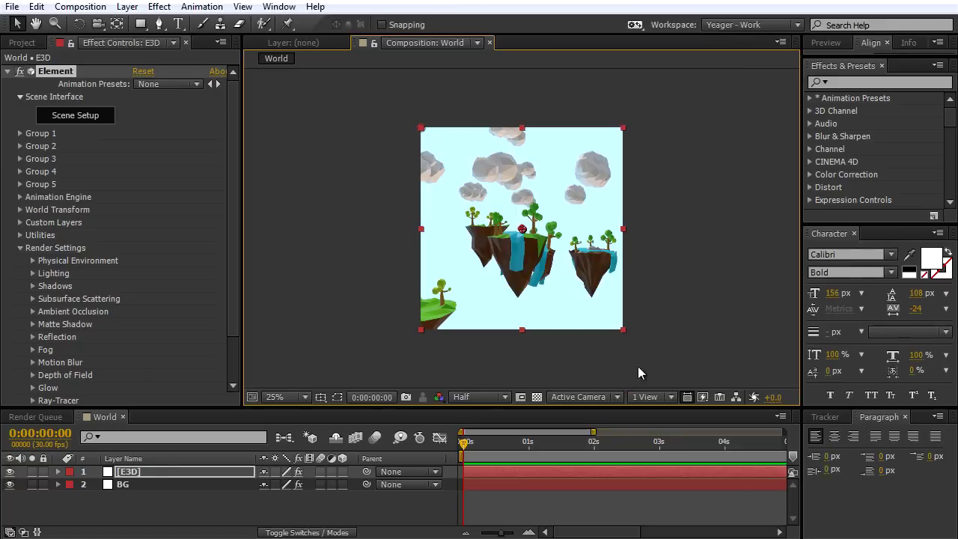
# Step: Run the SkyBox Creator script on the World composition and generate the SkyBox output with 3D Null | Camera Control enabled
pyautogui.press('.')
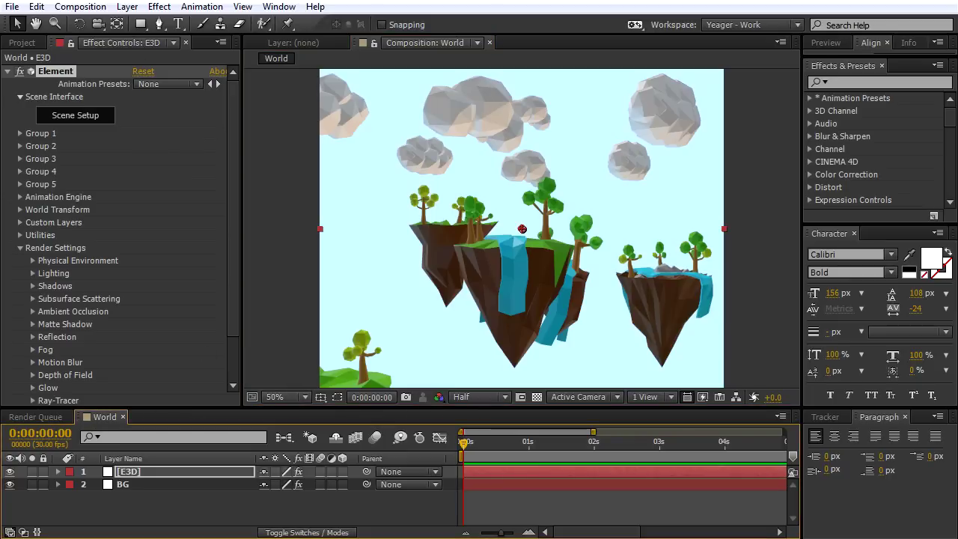
pyautogui.click(12, 6)
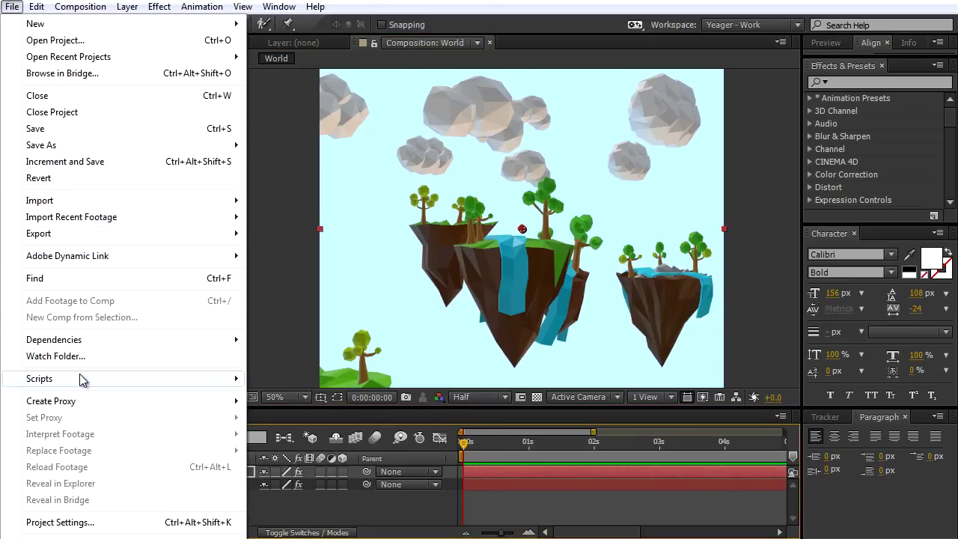
pyautogui.moveTo(206, 386)
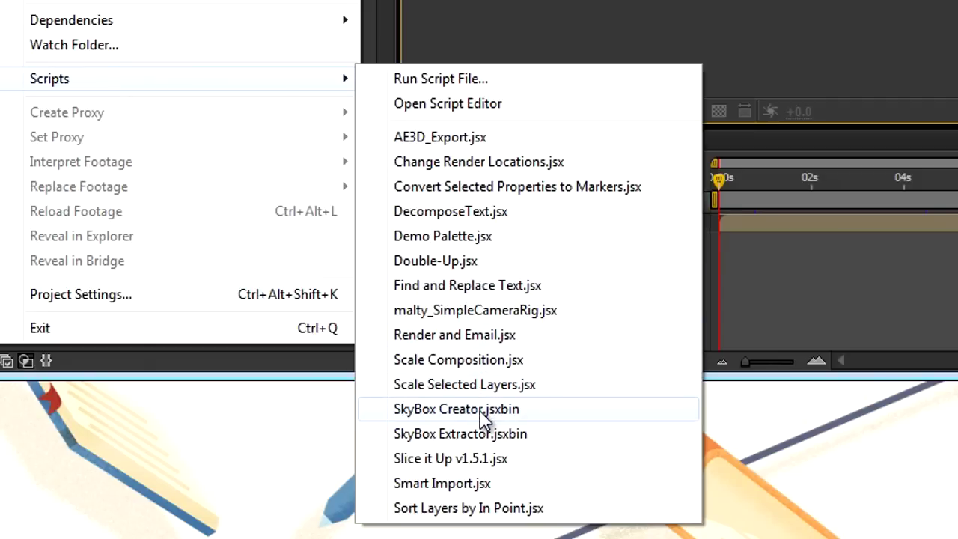
pyautogui.click(481, 410)
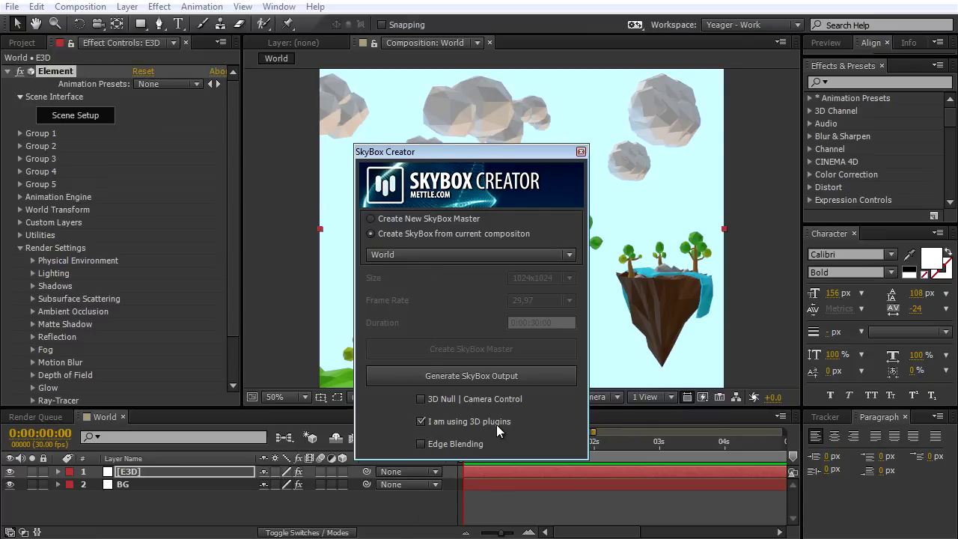
pyautogui.click(418, 399)
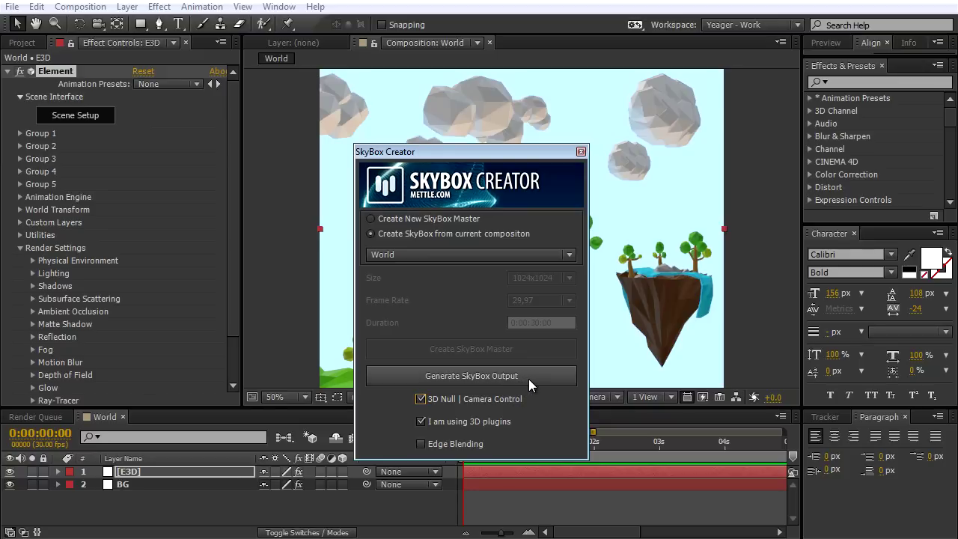
pyautogui.click(528, 383)
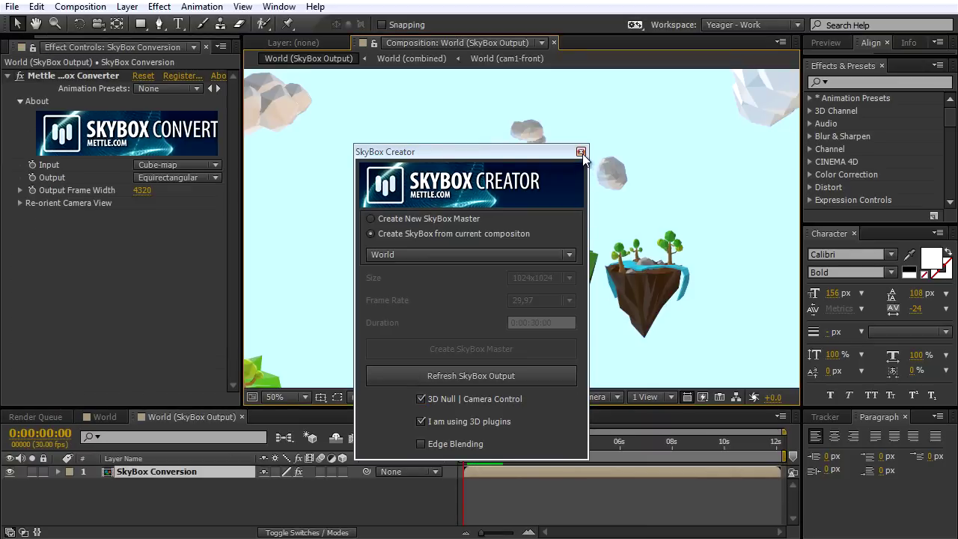
pyautogui.click(581, 151)
pyautogui.scroll(-2, 556, 171)
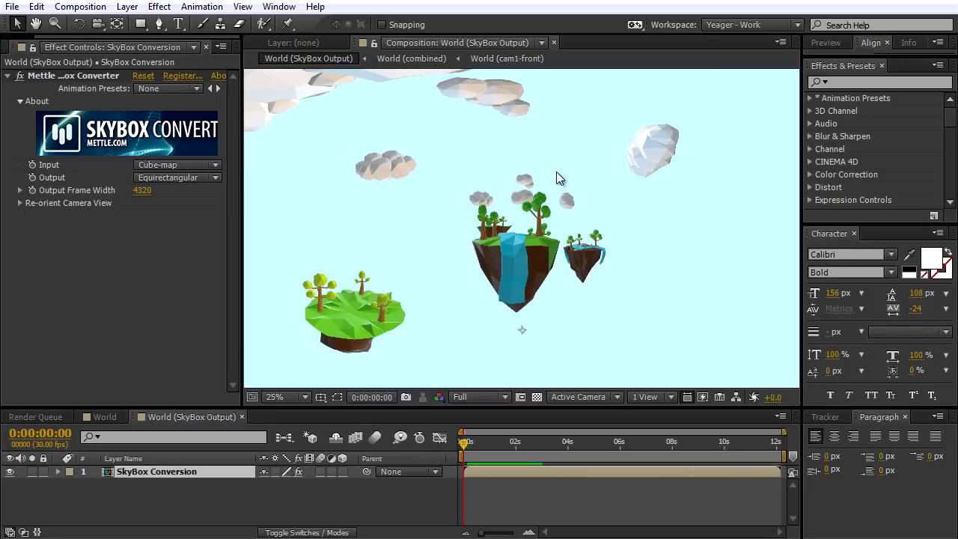
pyautogui.scroll(-2, 556, 178)
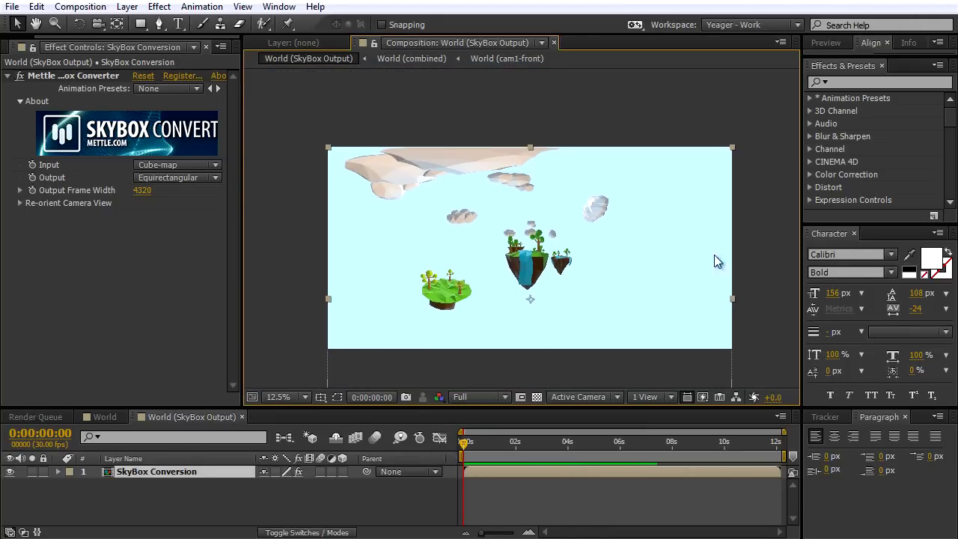
# Step: Return to the World composition and enlarge the timeline to show all the generated SkyBox camera layers
pyautogui.click(100, 417)
pyautogui.scroll(-1, 477, 275)
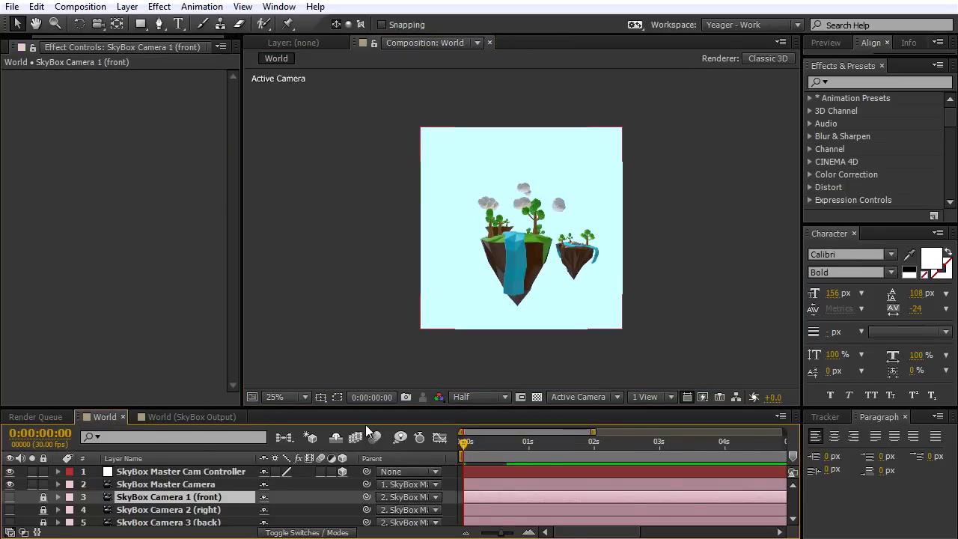
pyautogui.keyDown('shift'); pyautogui.click(170, 484); pyautogui.keyUp('shift')
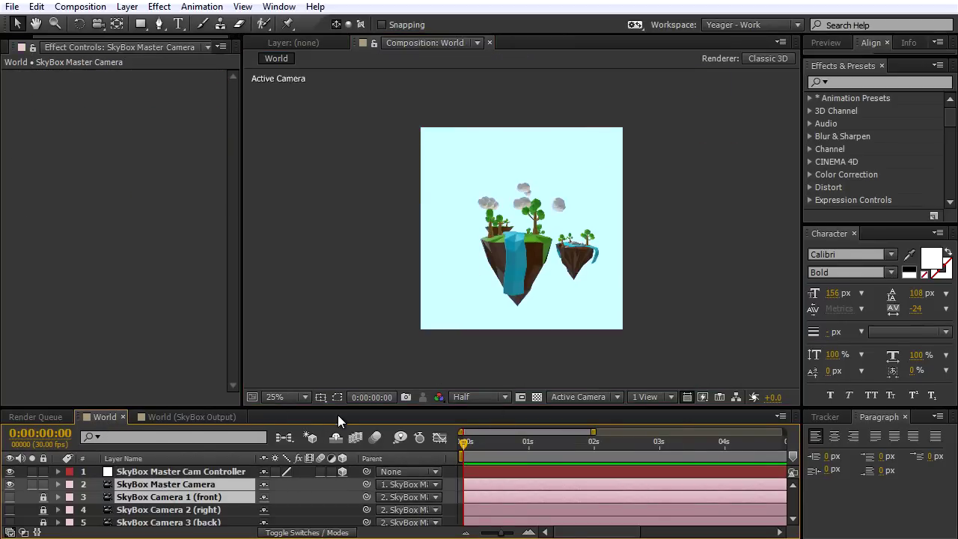
pyautogui.moveTo(340, 406); pyautogui.dragTo(342, 320)
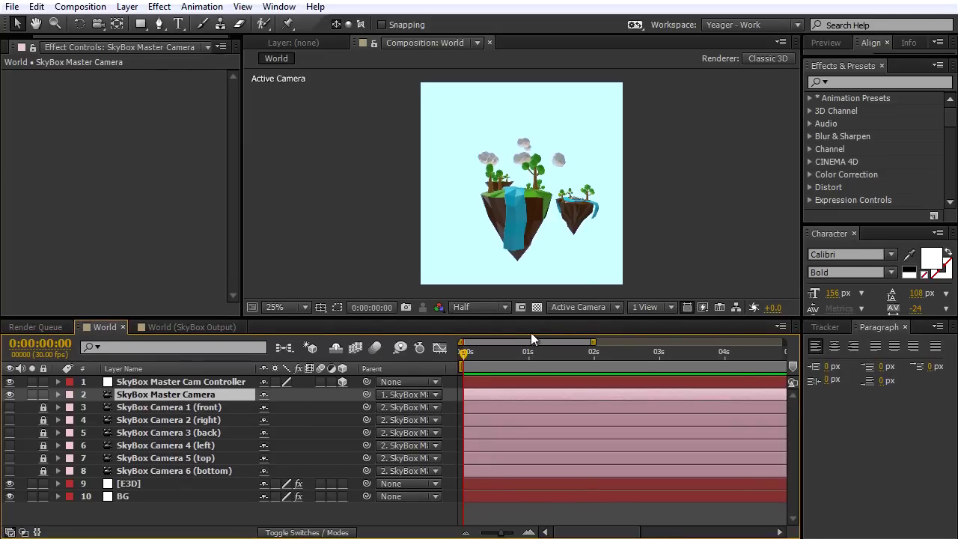
# Step: Add a position keyframe to the SkyBox Master Cam Controller layer at the start of the composition
pyautogui.click(186, 383)
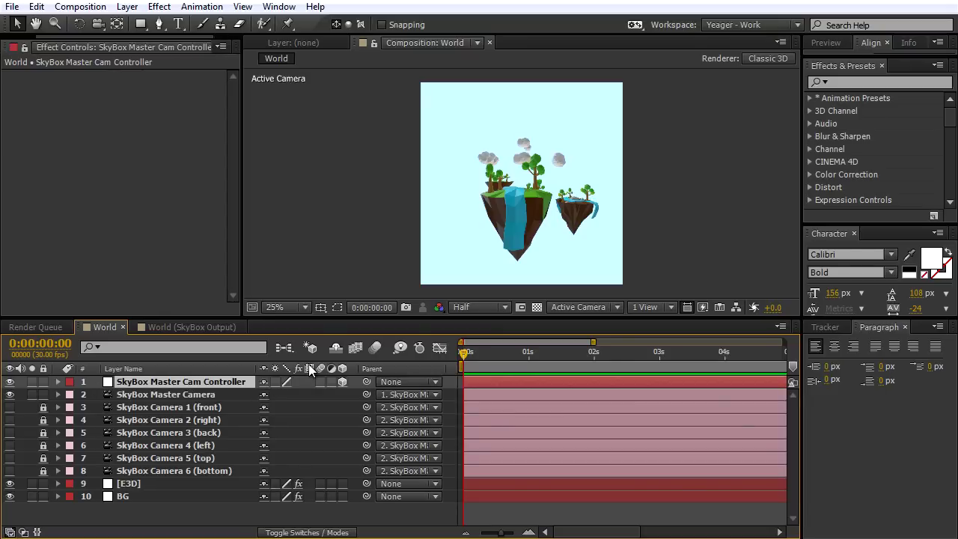
pyautogui.press('-')
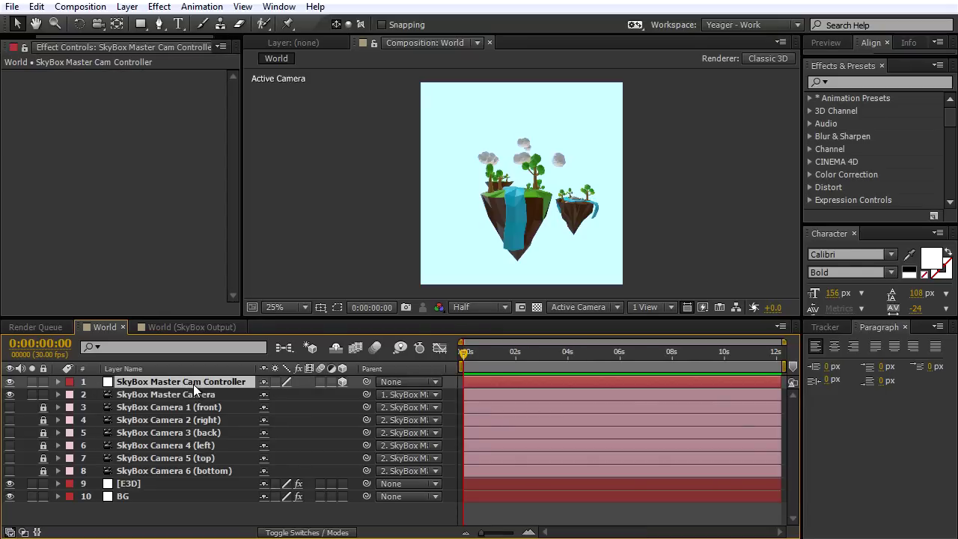
pyautogui.press('p')
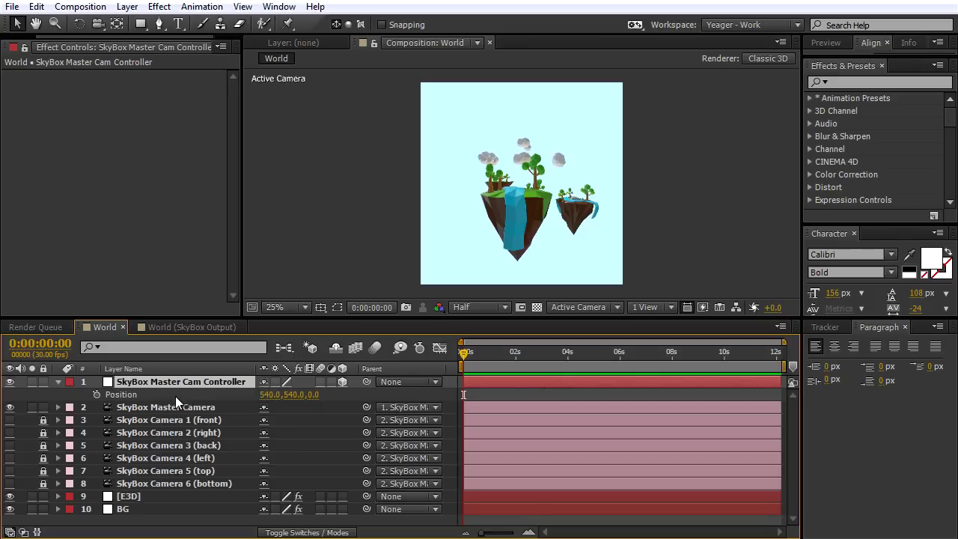
pyautogui.click(97, 395)
# Step: At 0:00:12:05, set the SkyBox Master Cam Controller's Z position to 1380 to animate the camera forward
pyautogui.moveTo(465, 354); pyautogui.dragTo(788, 357)
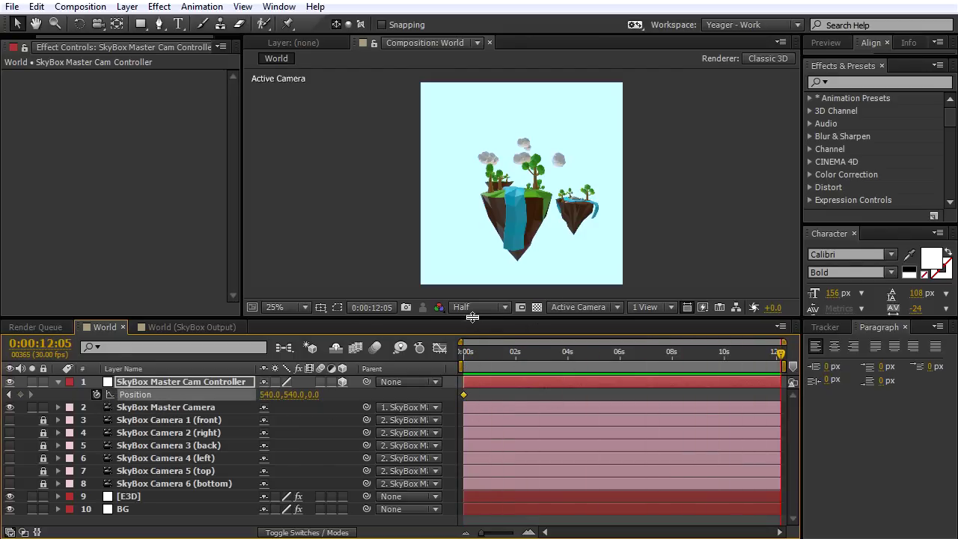
pyautogui.moveTo(472, 317); pyautogui.dragTo(472, 384)
pyautogui.scroll(2, 531, 315)
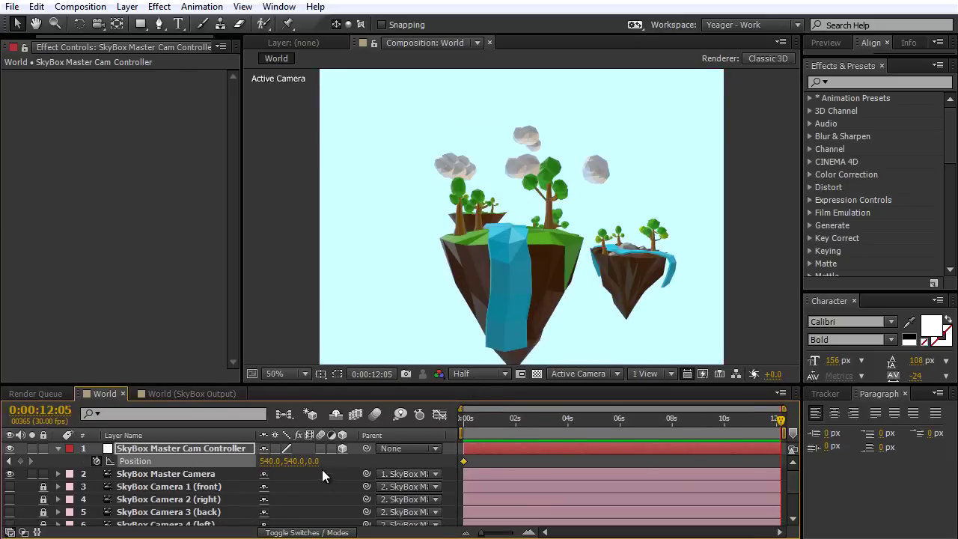
pyautogui.moveTo(313, 461); pyautogui.dragTo(413, 460)
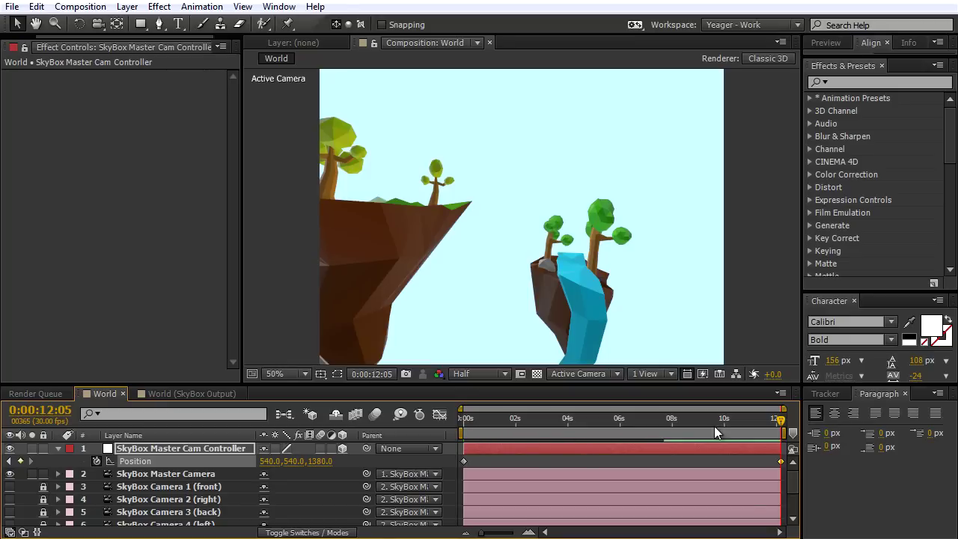
# Step: Try orbiting the camera around the island at 0:00:05:18, and undo the orbit
pyautogui.moveTo(781, 418); pyautogui.dragTo(598, 418)
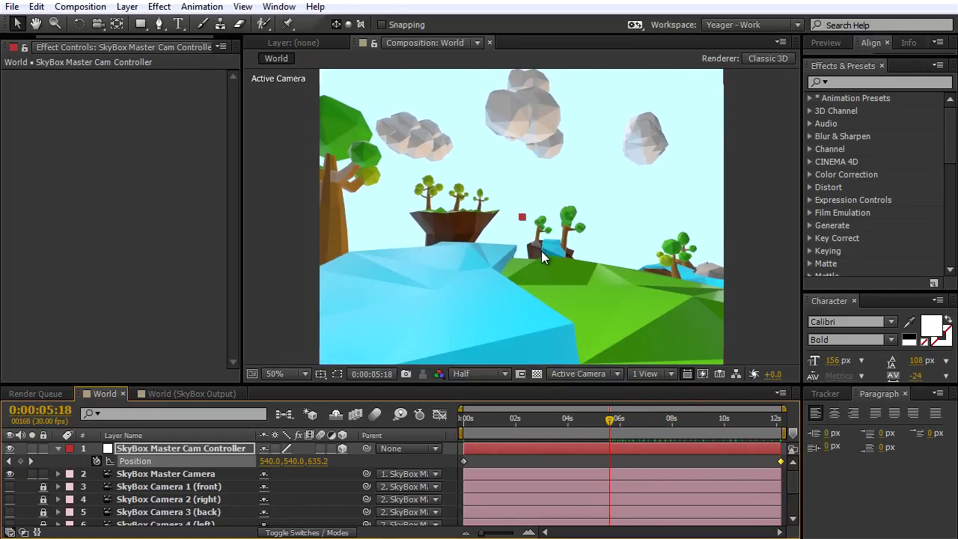
pyautogui.press('c')
pyautogui.moveTo(542, 255); pyautogui.dragTo(521, 203)
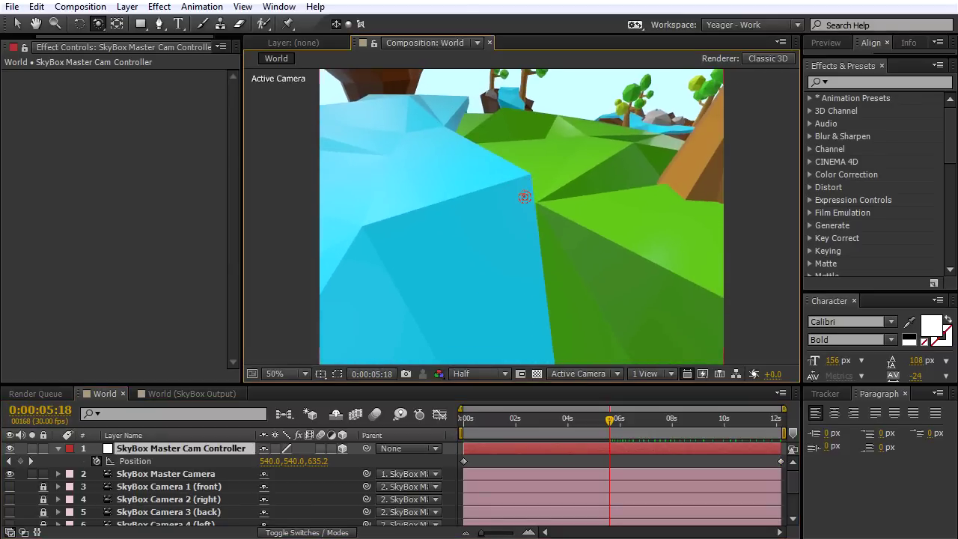
pyautogui.hotkey('ctrl', 'z')
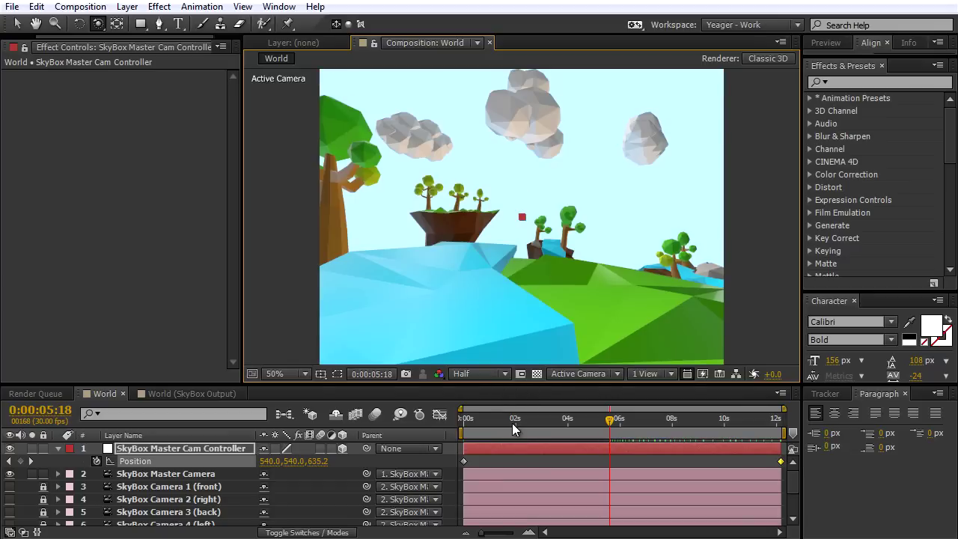
# Step: In the E3D layer's Element render settings, set the Camera Cut-off near plane to 1
pyautogui.moveTo(502, 423); pyautogui.dragTo(471, 423)
pyautogui.scroll(-2, 122, 494)
pyautogui.click(122, 508)
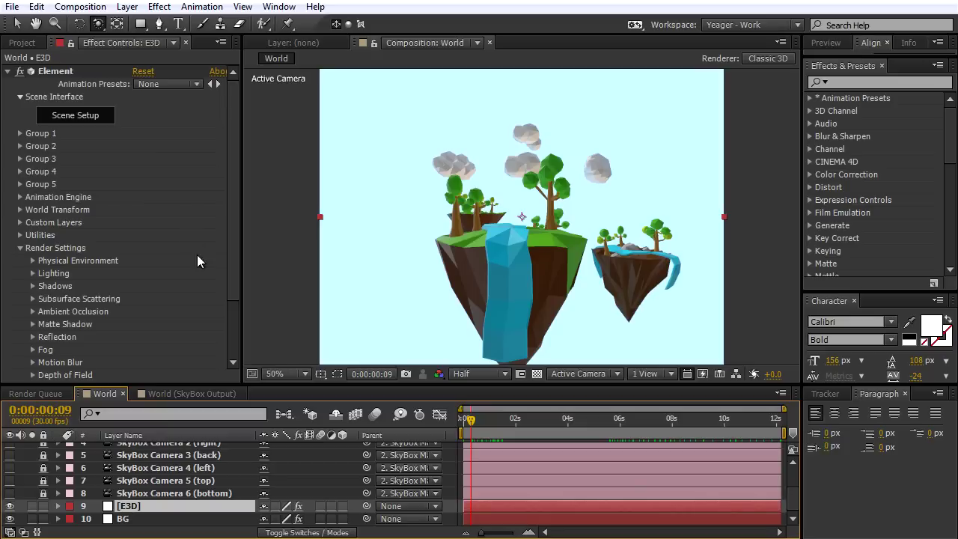
pyautogui.scroll(-3, 234, 215)
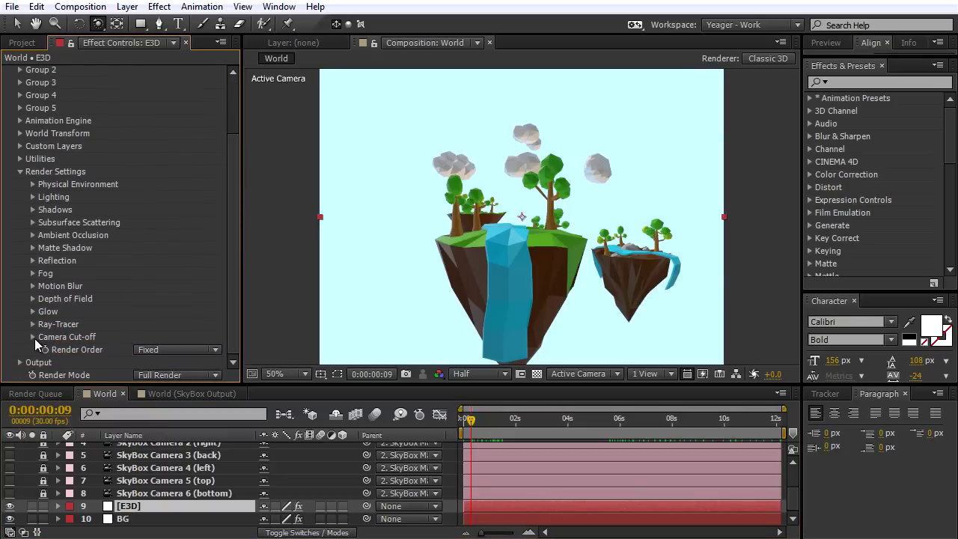
pyautogui.click(33, 338)
pyautogui.click(145, 349)
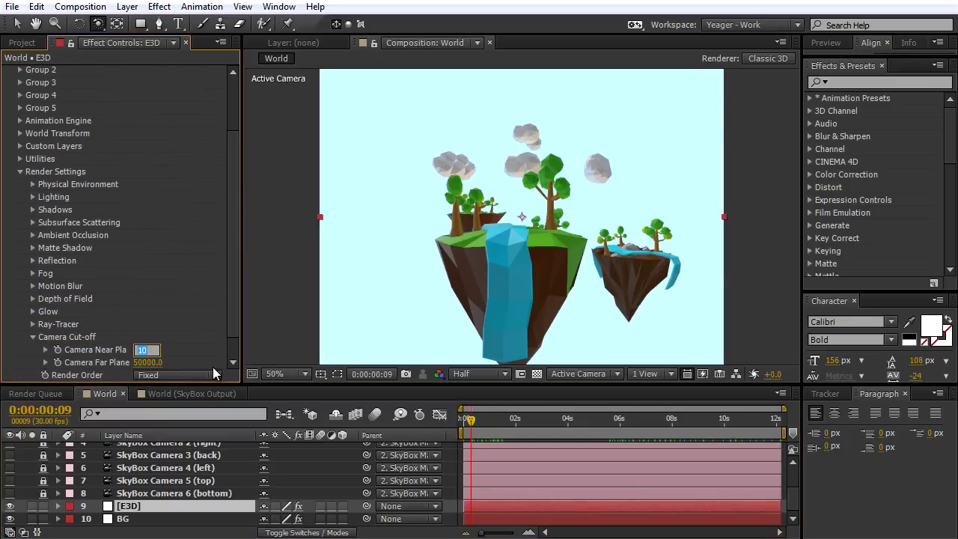
pyautogui.write('1')
pyautogui.press('Return')
pyautogui.scroll(3, 231, 311)
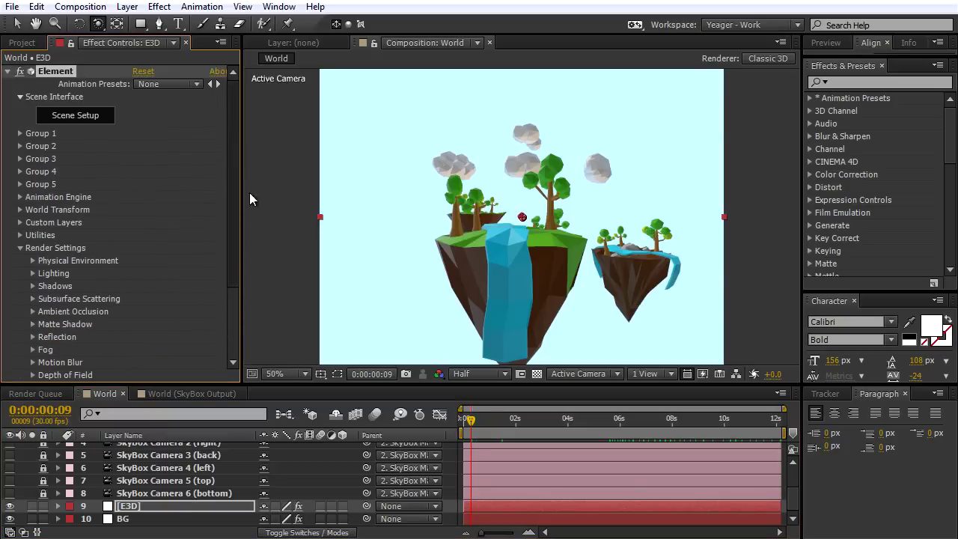
pyautogui.click(20, 247)
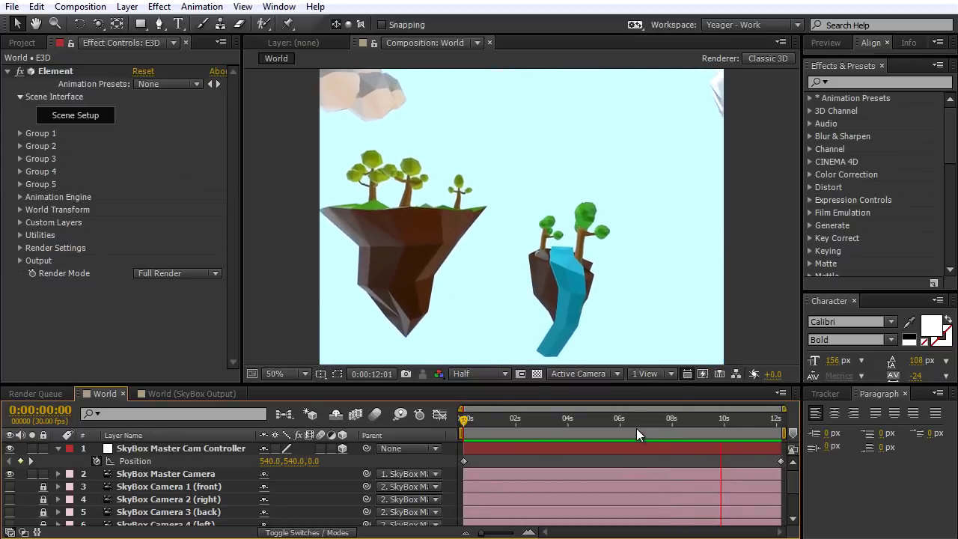
# Step: Stop the camera animation preview and view the World (SkyBox Output) composition
pyautogui.press('space')
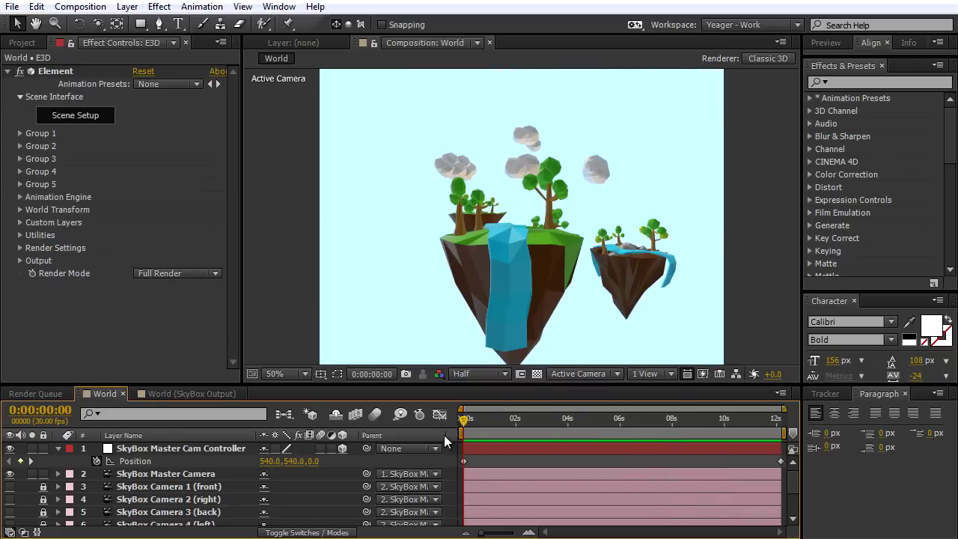
pyautogui.click(218, 393)
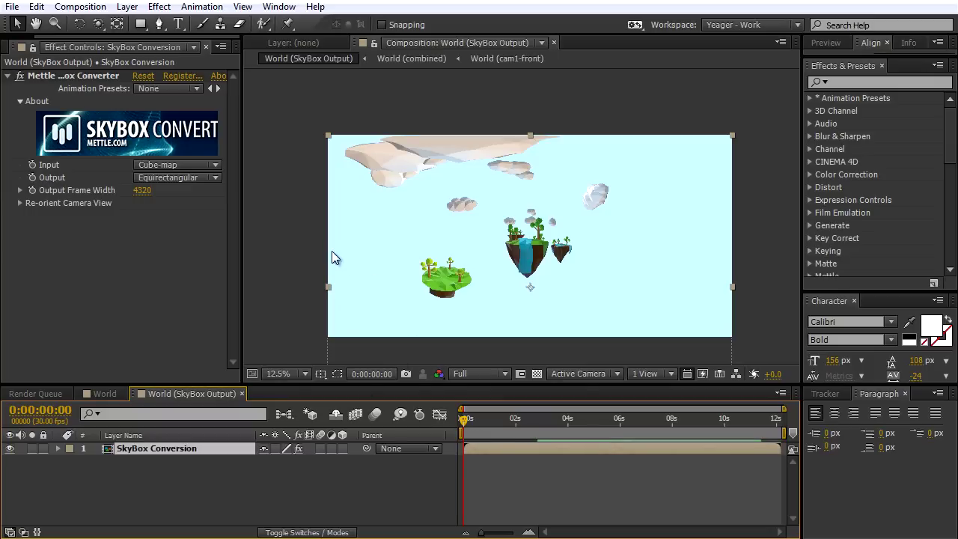
# Step: Run the SkyBox Creator script and refresh the SkyBox output from World with 3D Null | Camera Control and 3D plugins enabled
pyautogui.click(12, 7)
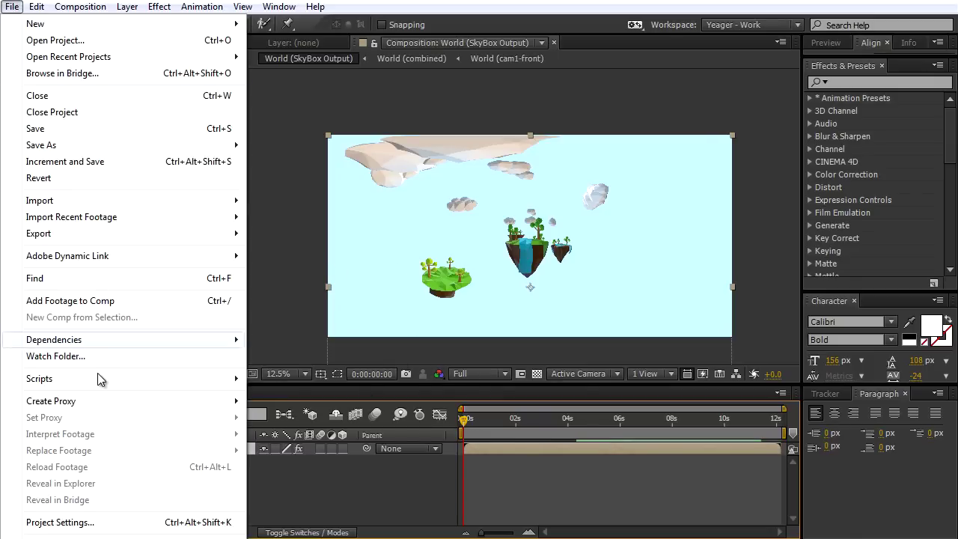
pyautogui.moveTo(150, 379)
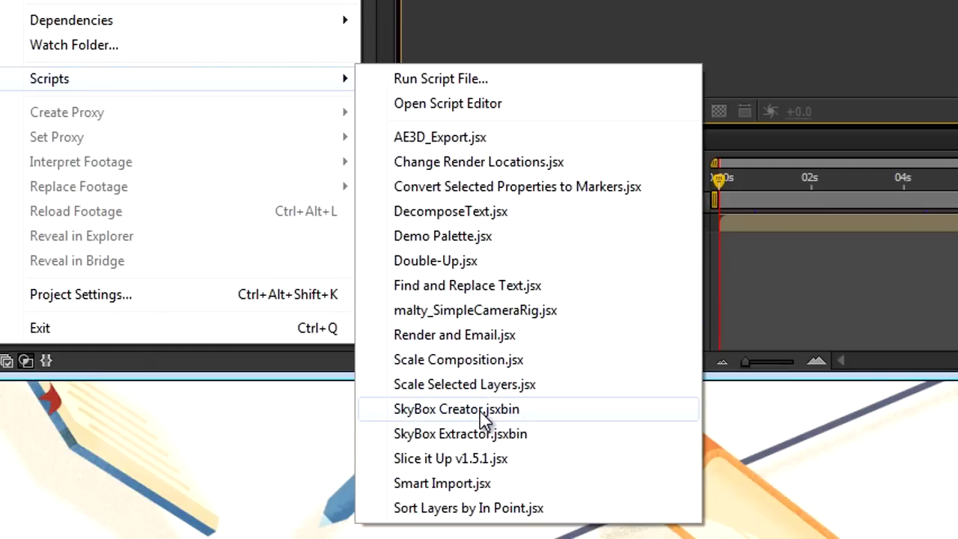
pyautogui.click(479, 412)
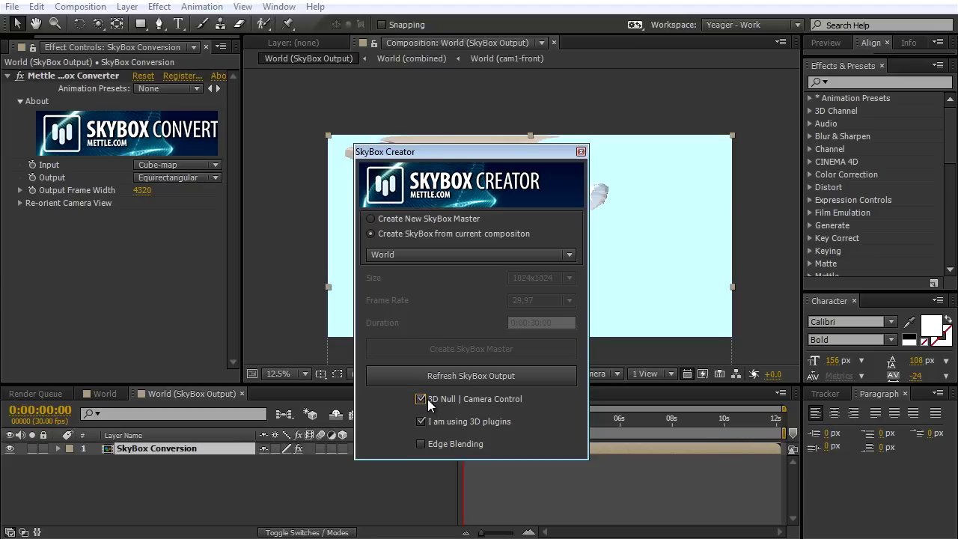
pyautogui.click(528, 380)
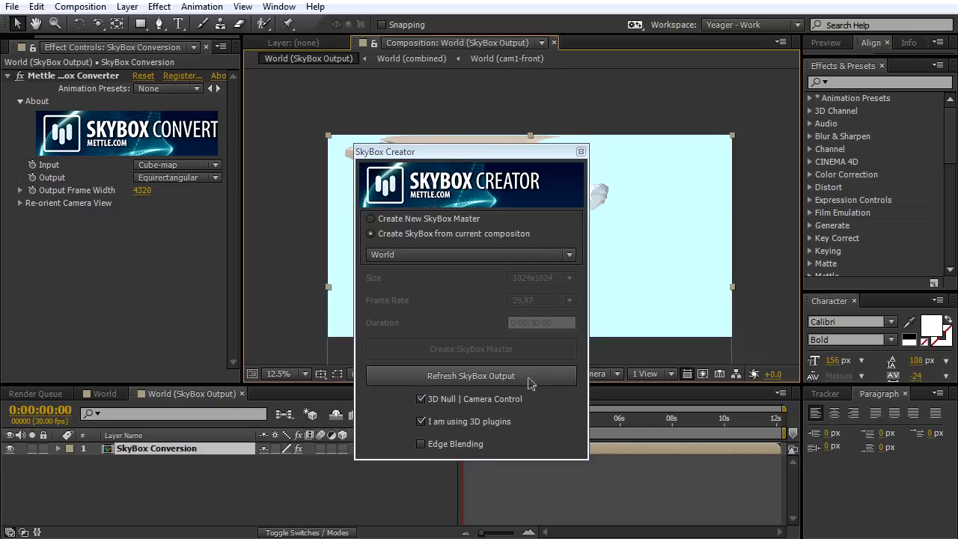
pyautogui.click(580, 151)
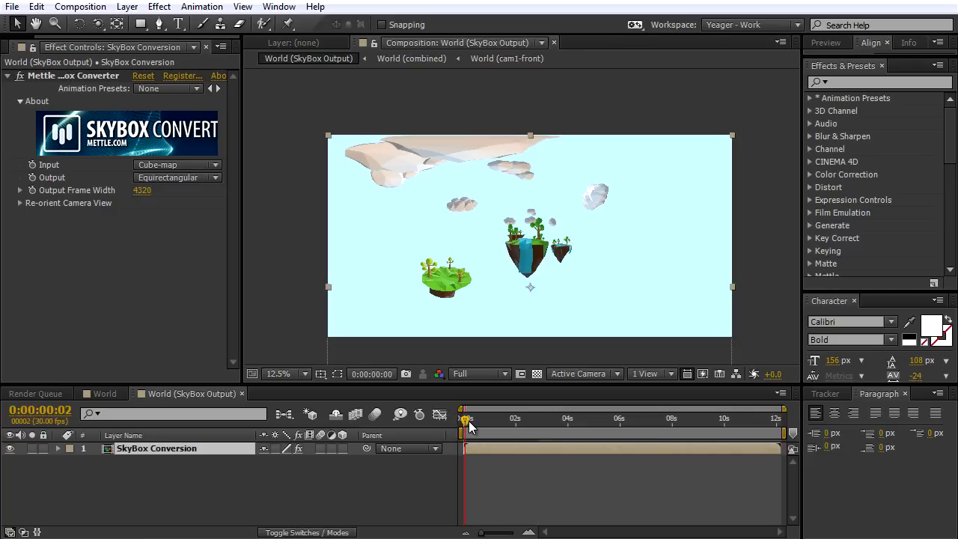
# Step: Return to the first frame and set the SkyBox Converter's Output Frame Width to 3840
pyautogui.moveTo(464, 420)
pyautogui.mouseDown()
pyautogui.moveTo(723, 432)
pyautogui.moveTo(453, 425)
pyautogui.mouseUp()
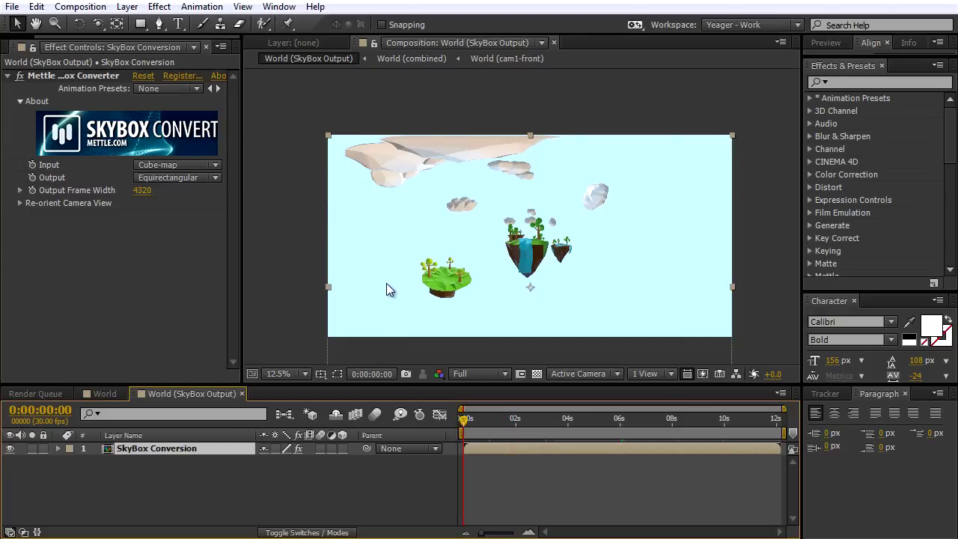
pyautogui.moveTo(243, 132); pyautogui.dragTo(292, 133)
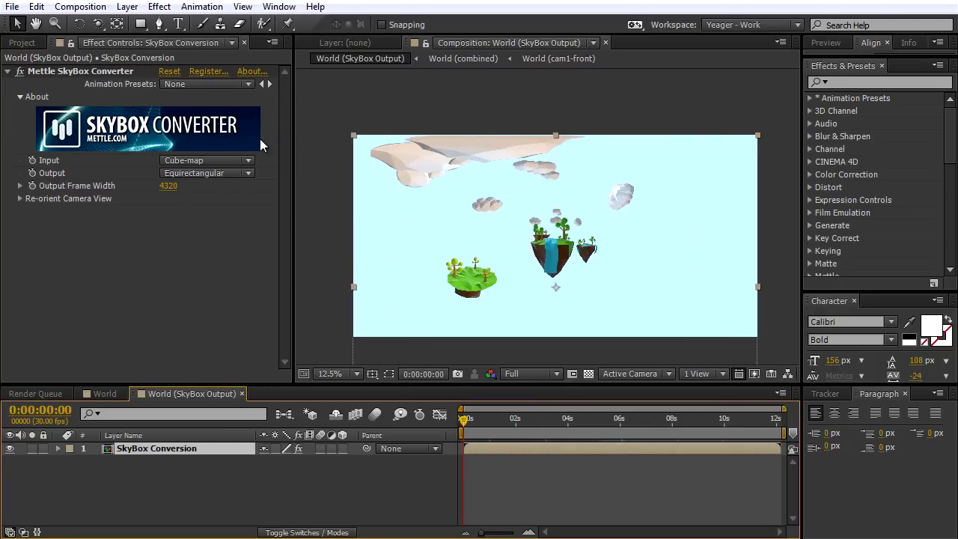
pyautogui.click(168, 186)
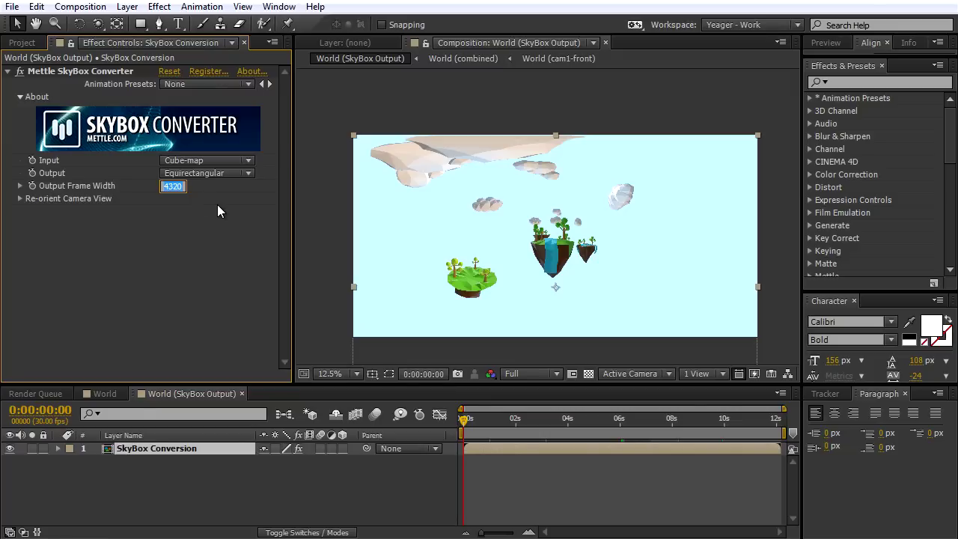
pyautogui.write('3840')
pyautogui.press('Return')
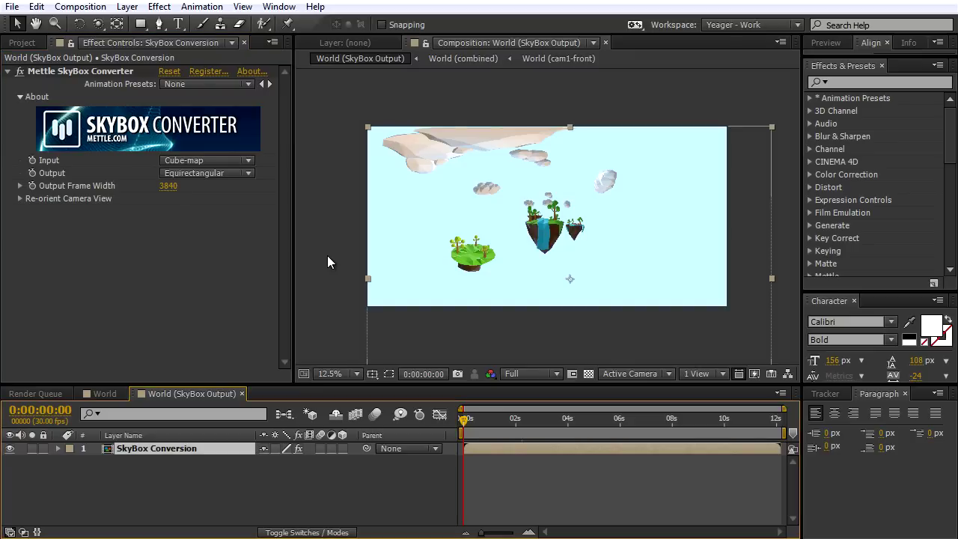
# Step: Add the World (SkyBox Output) composition from its project folder to the Render Queue
pyautogui.click(44, 391)
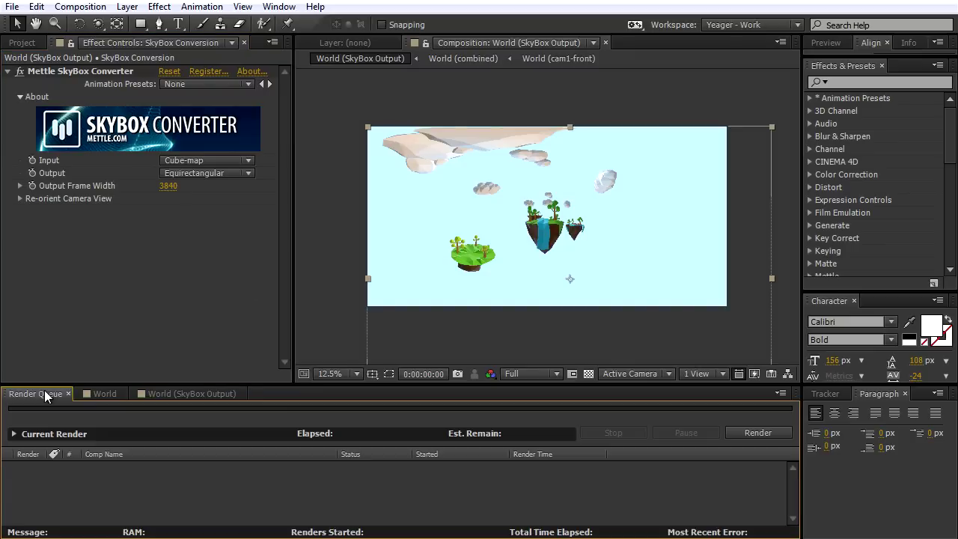
pyautogui.click(35, 42)
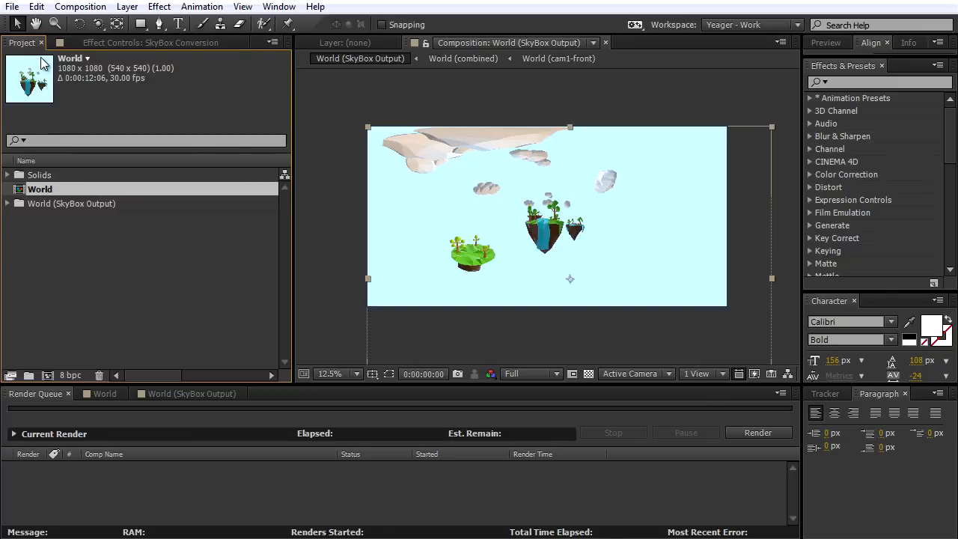
pyautogui.click(7, 204)
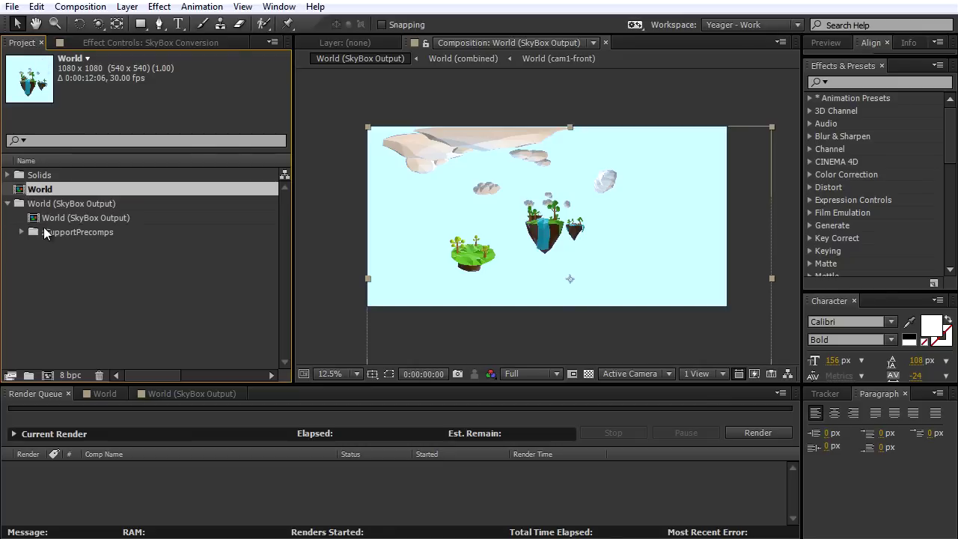
pyautogui.moveTo(51, 223); pyautogui.dragTo(102, 476)
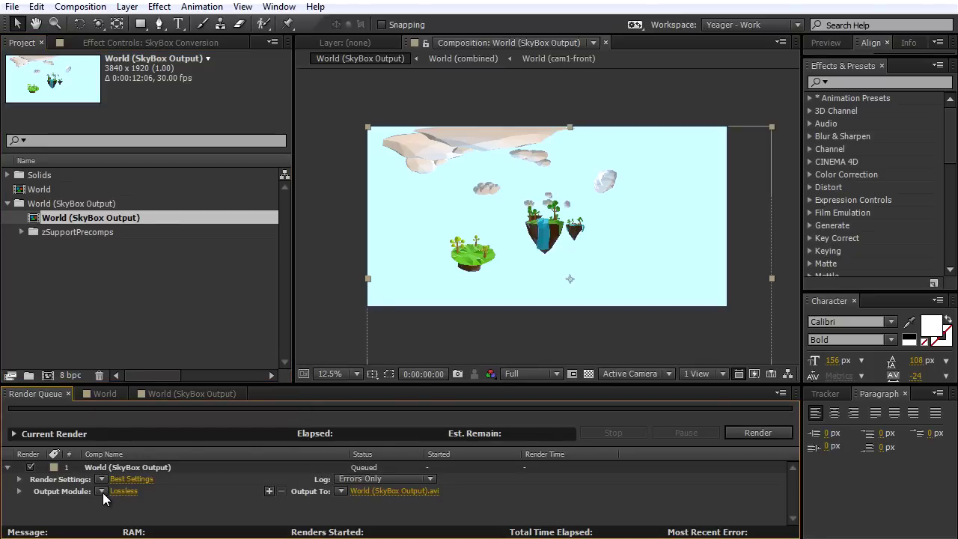
# Step: Configure a custom output module with the QuickTime format and the Photo - JPEG codec at quality 95
pyautogui.click(103, 491)
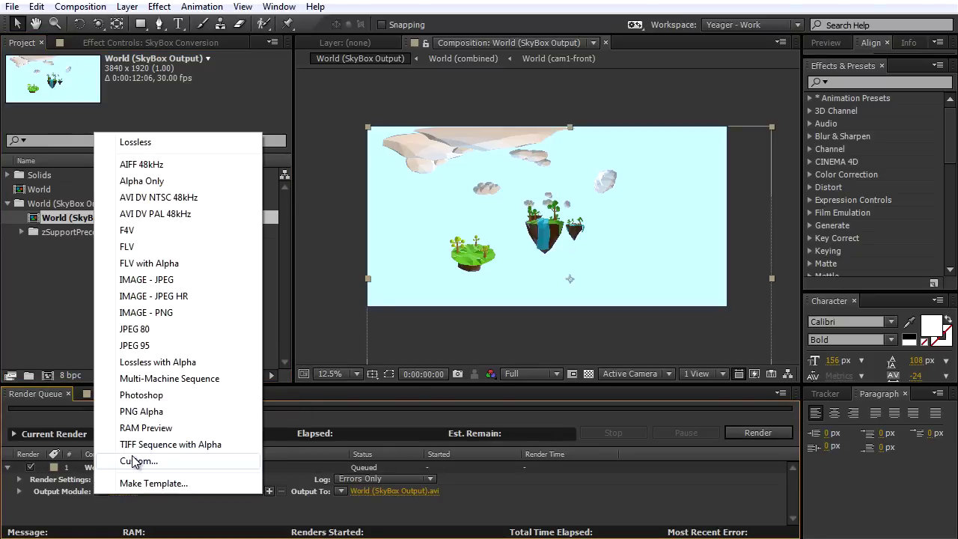
pyautogui.click(135, 461)
pyautogui.click(443, 45)
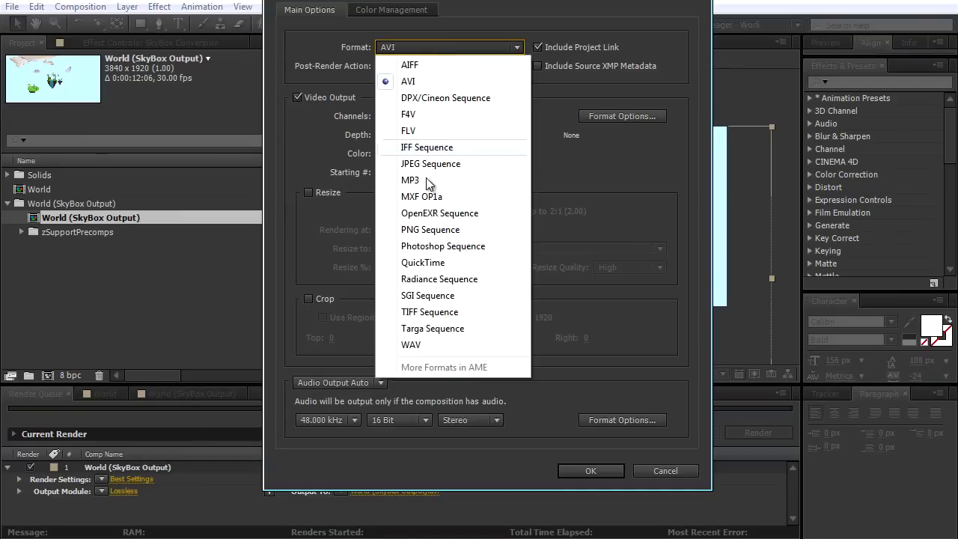
pyautogui.click(424, 263)
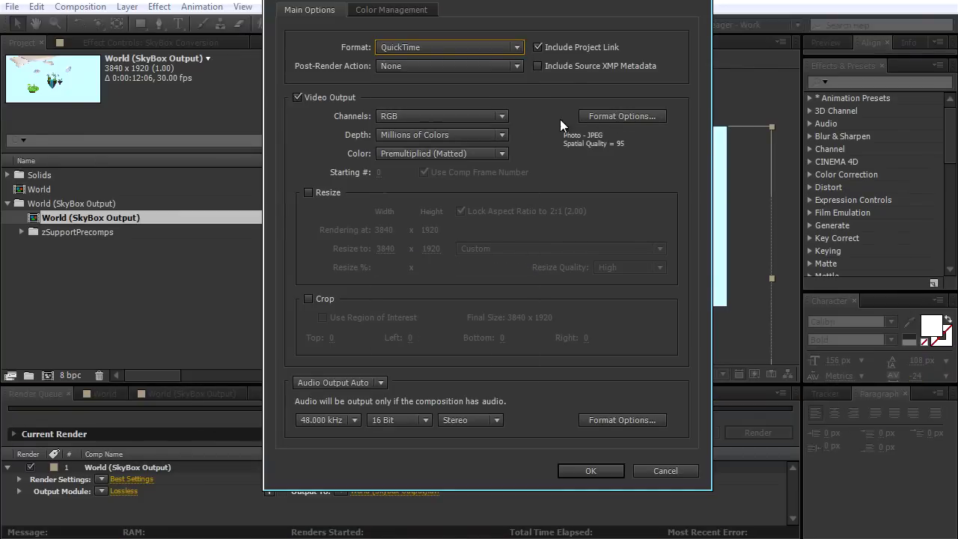
pyautogui.click(603, 116)
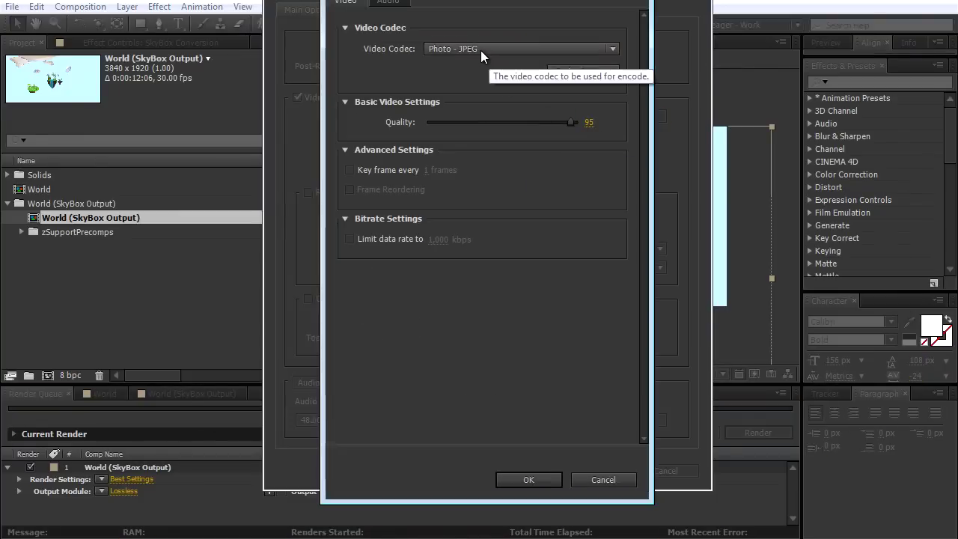
pyautogui.click(533, 480)
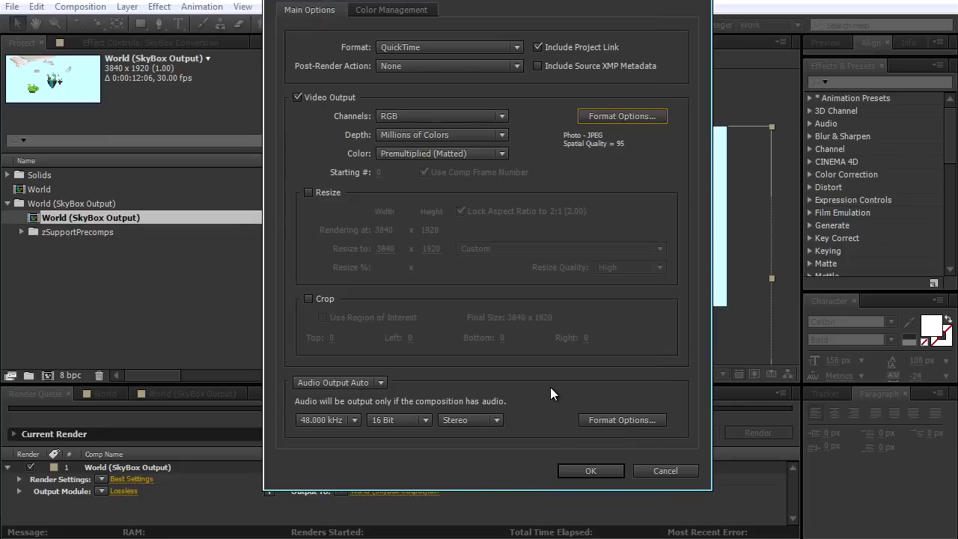
pyautogui.click(588, 469)
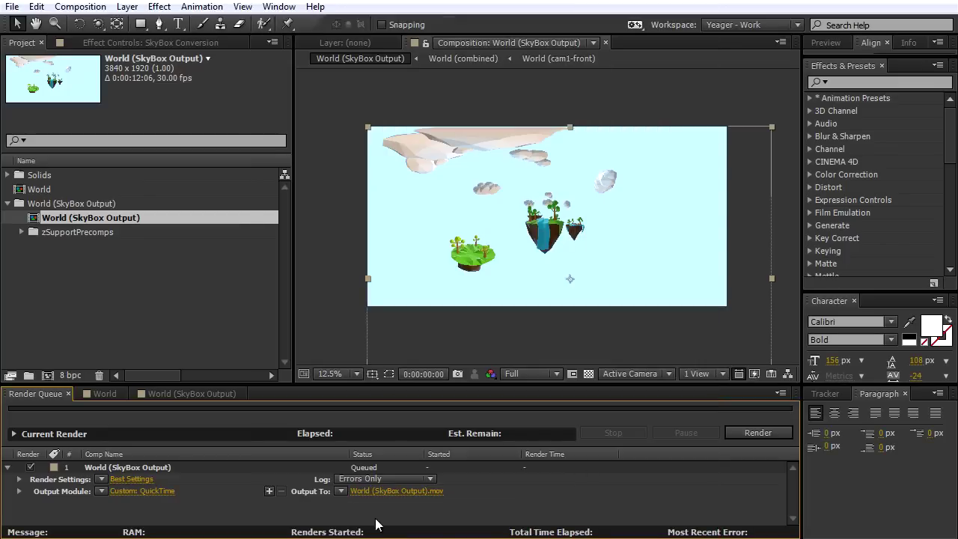
# Step: Name the output movie World_Left Eye in the Demo 3D Animation folder and render it
pyautogui.click(400, 491)
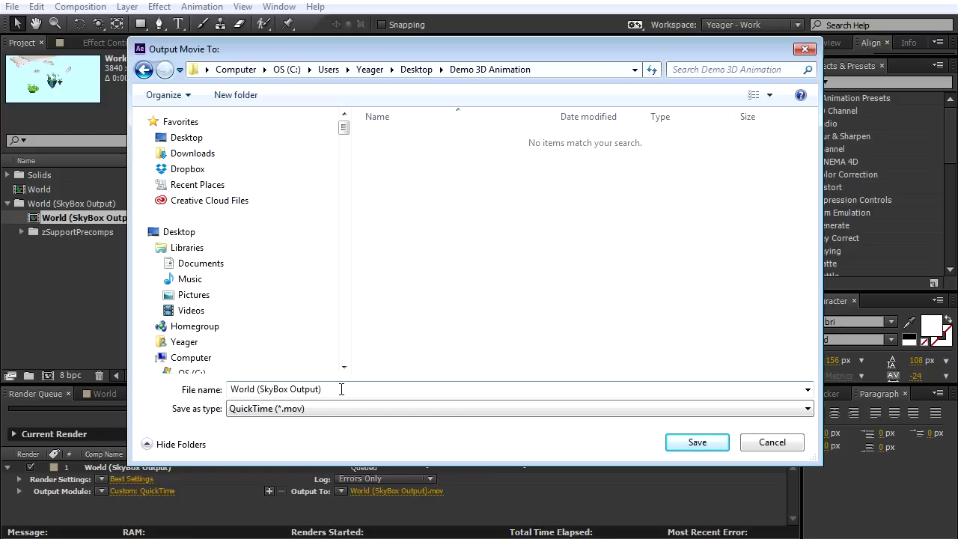
pyautogui.moveTo(329, 389); pyautogui.dragTo(256, 395)
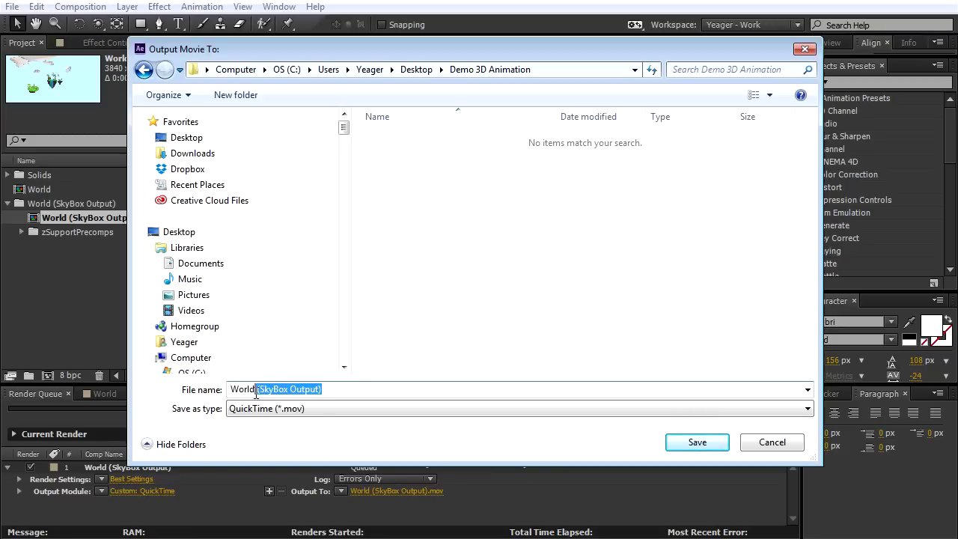
pyautogui.press('BackSpace')
pyautogui.write('_LeftEye')
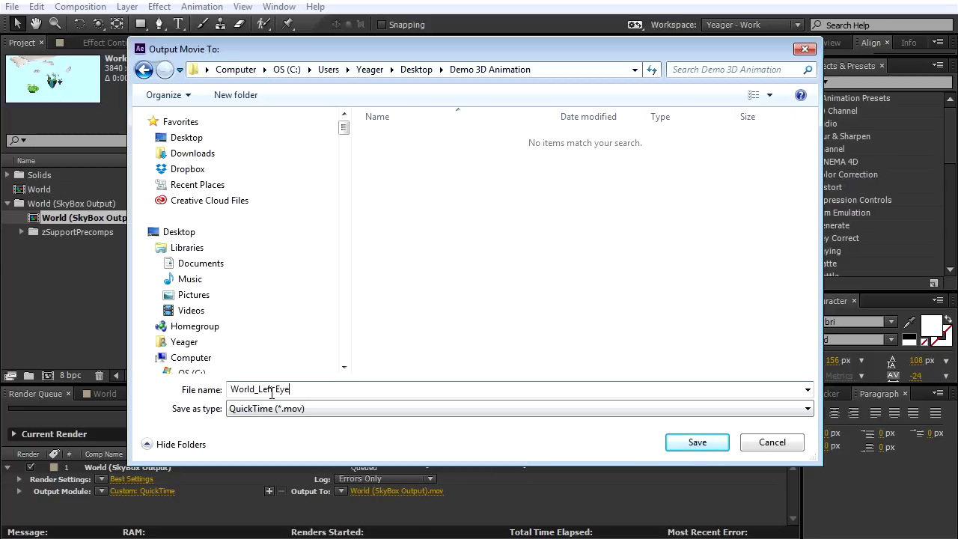
pyautogui.click(687, 443)
pyautogui.click(736, 433)
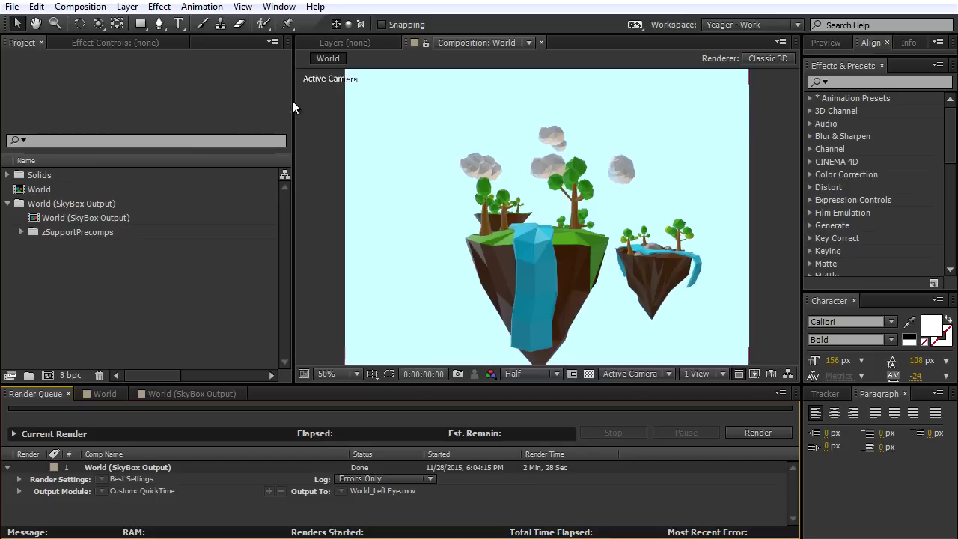
# Step: Save the project under the new name Low Poly World Project_Right Eye
pyautogui.click(12, 7)
pyautogui.moveTo(72, 144)
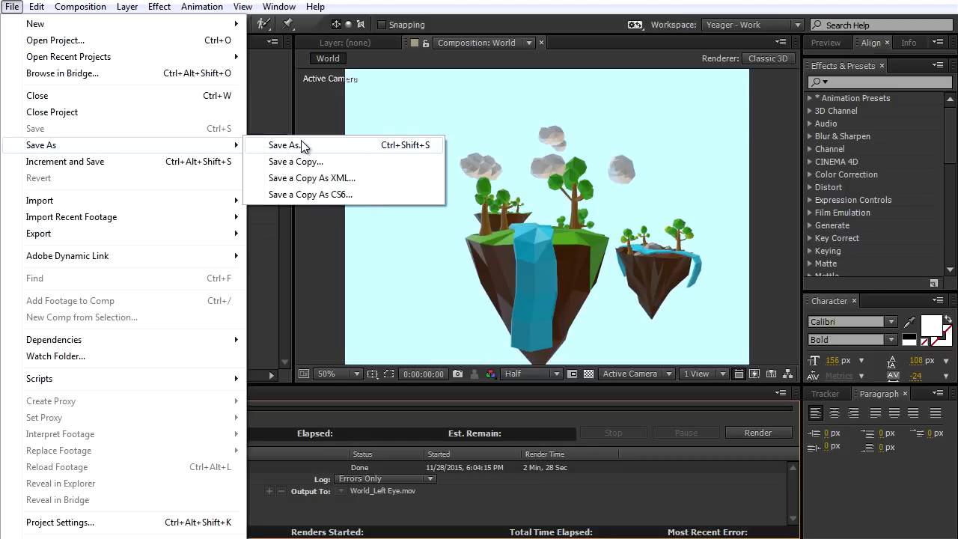
pyautogui.click(302, 147)
pyautogui.click(349, 393)
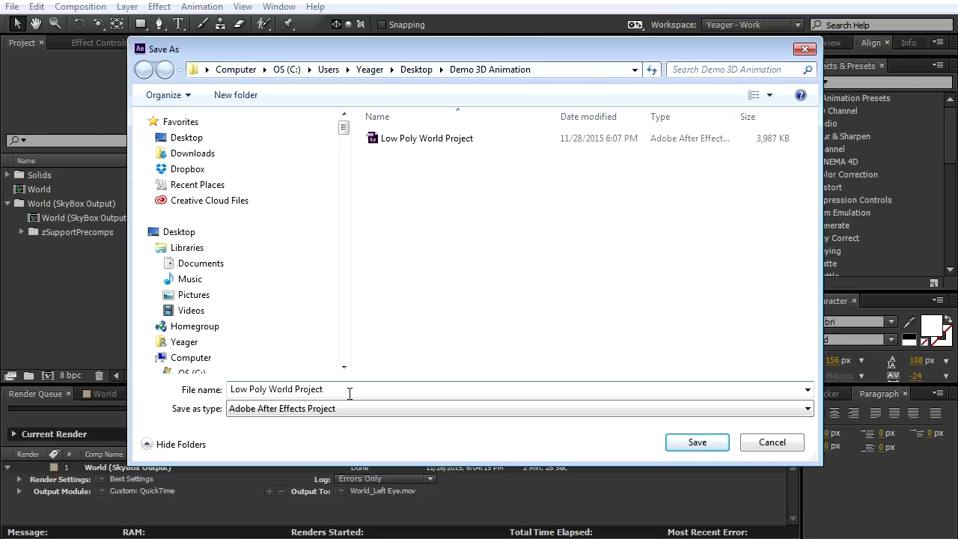
pyautogui.write('_Right Eye')
pyautogui.click(681, 442)
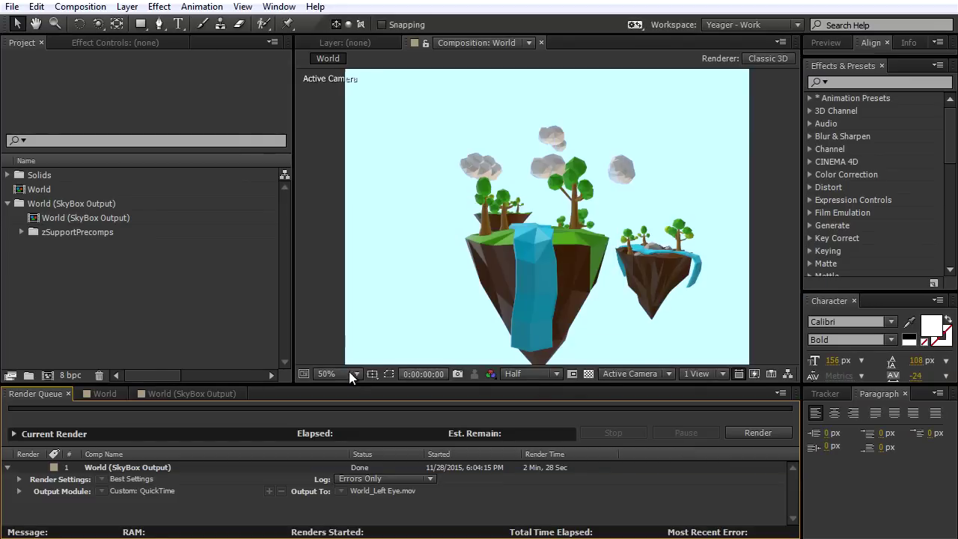
# Step: View the World composition from Custom View 1 with the SkyBox Master Cam Controller selected to examine its motion path
pyautogui.click(108, 392)
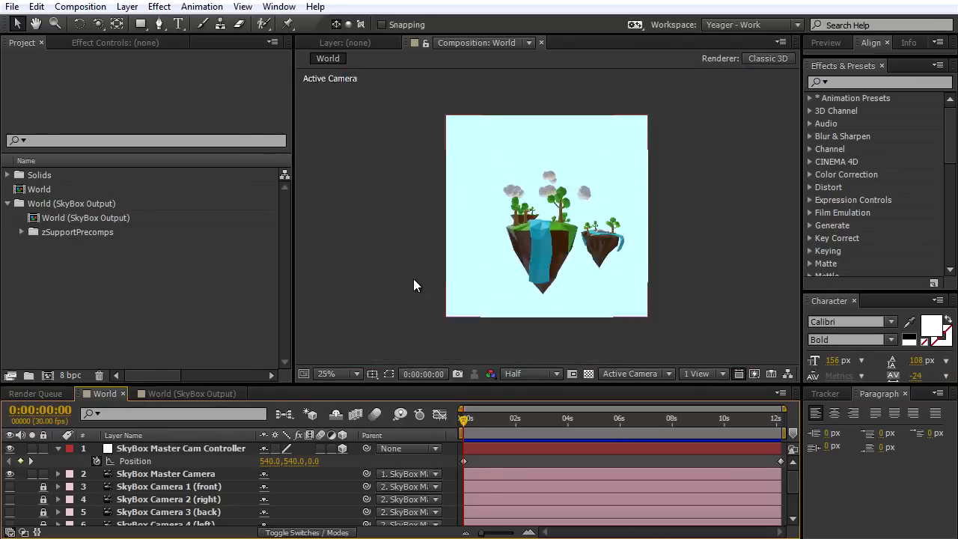
pyautogui.press(',')
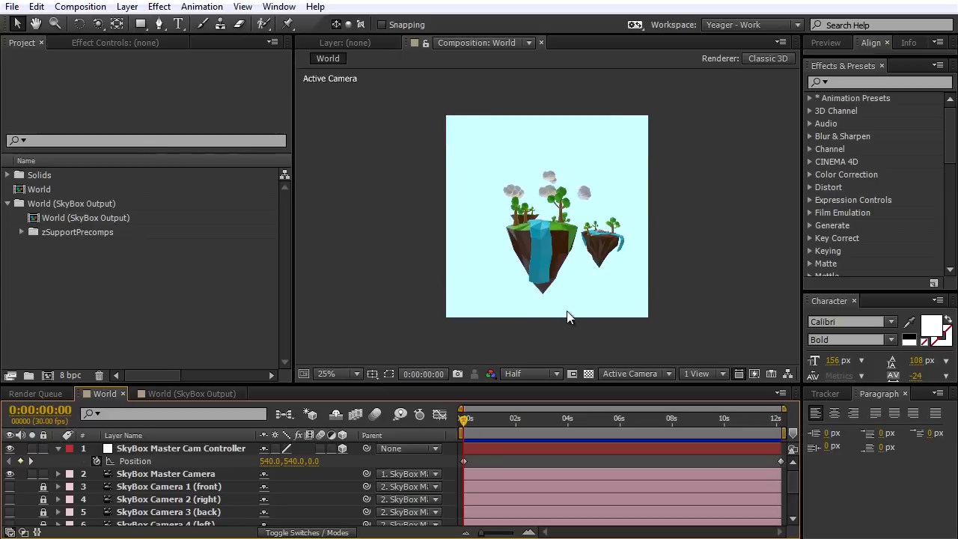
pyautogui.click(644, 374)
pyautogui.click(630, 518)
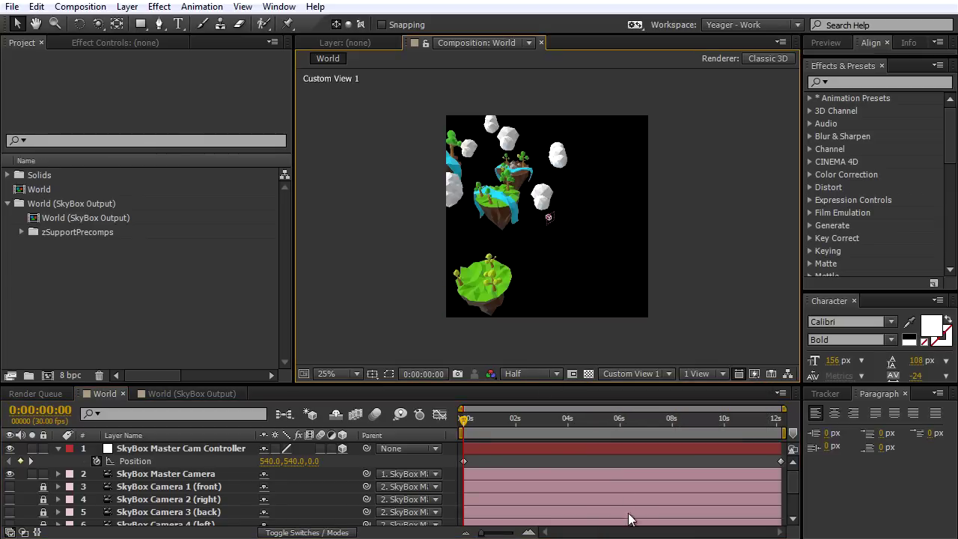
pyautogui.press('.')
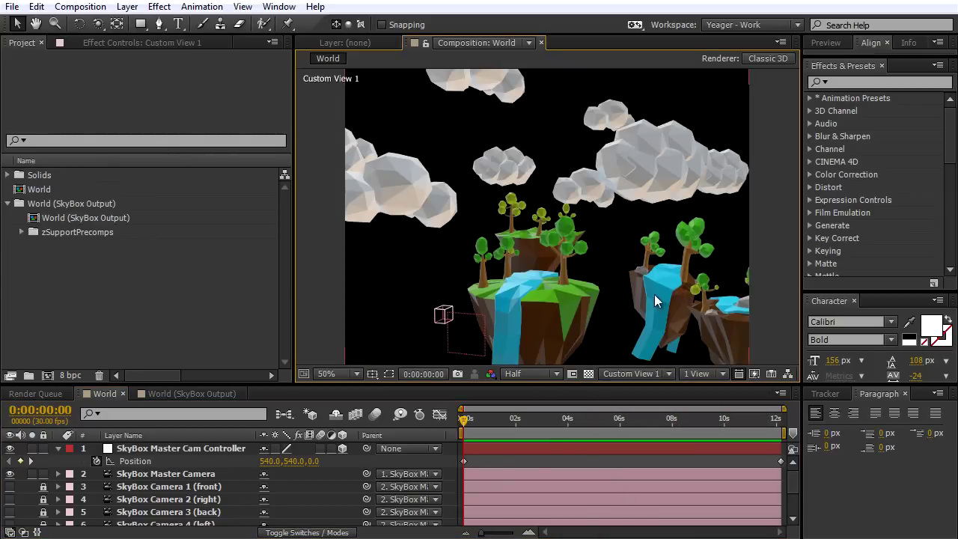
pyautogui.click(196, 448)
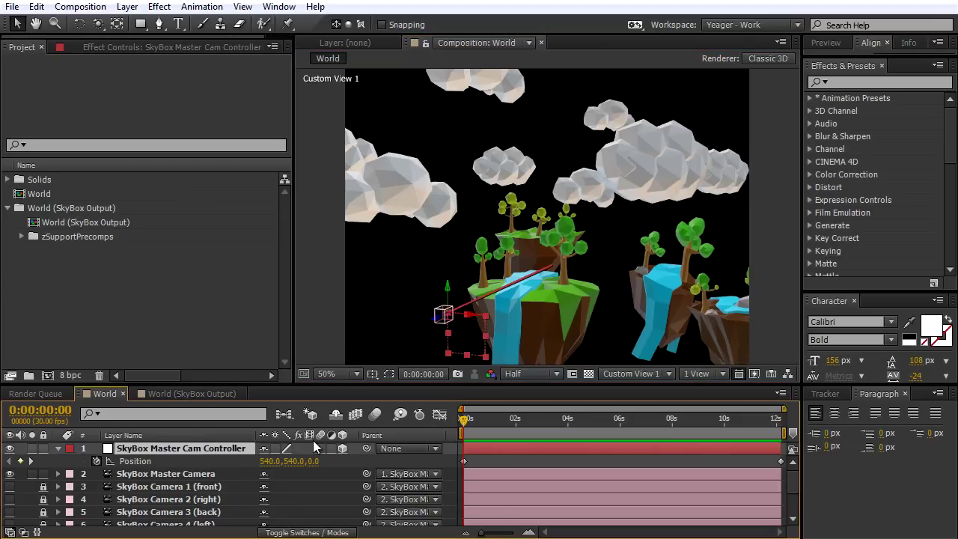
# Step: Go to 0:00:03:01 and view the World composition through the Active Camera
pyautogui.moveTo(465, 419); pyautogui.dragTo(546, 430)
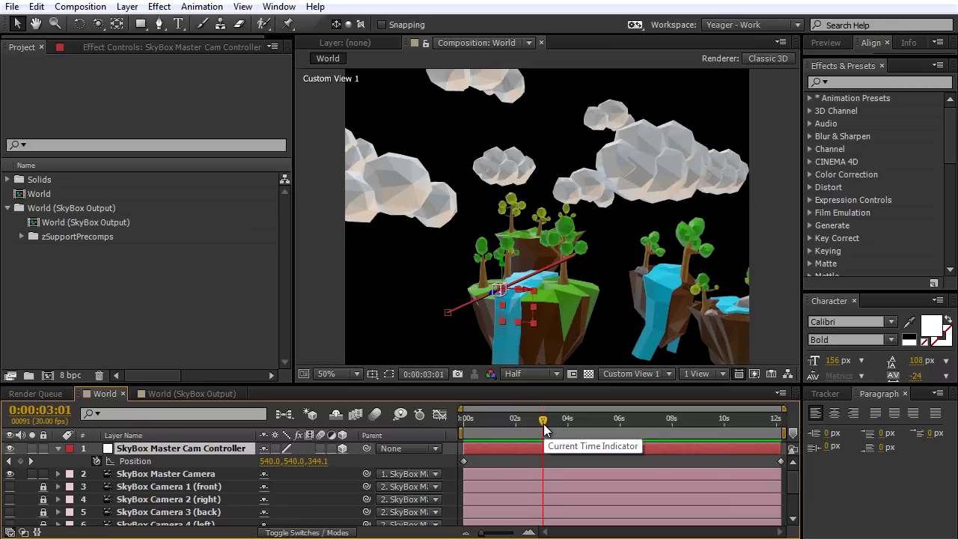
pyautogui.click(631, 373)
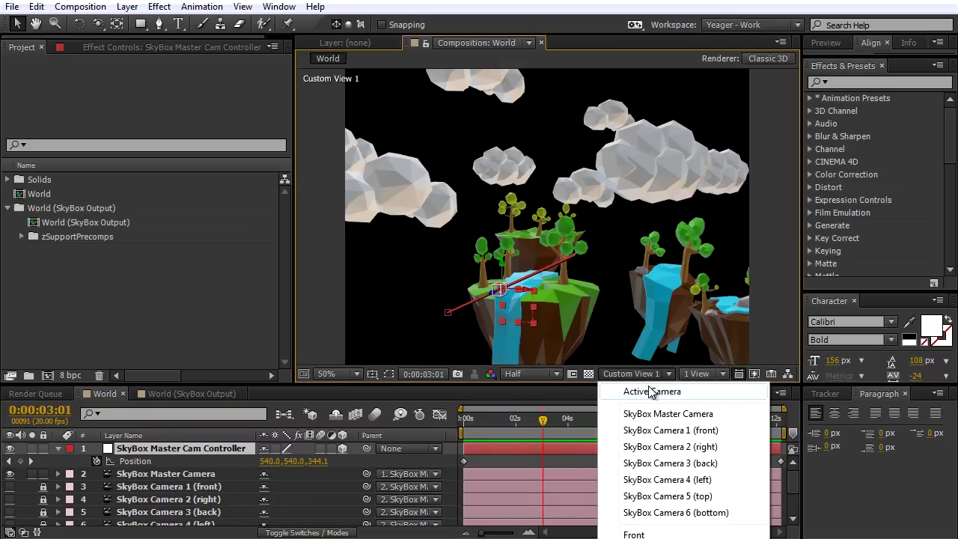
pyautogui.click(642, 390)
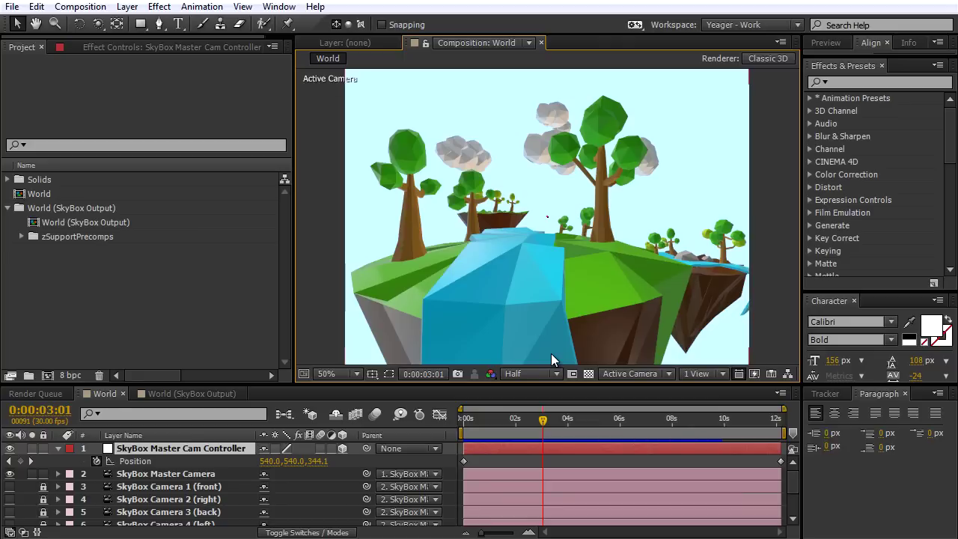
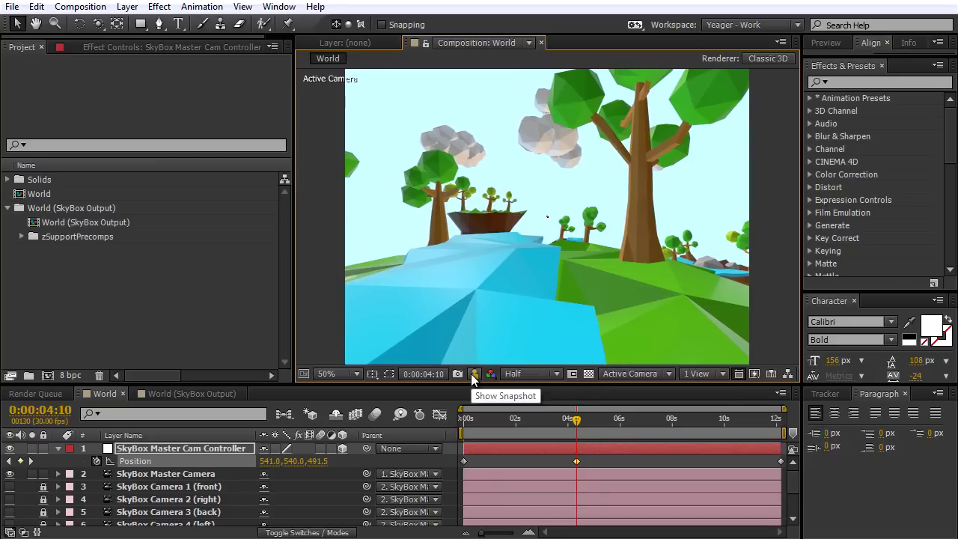
# Step: Delete the SkyBox Master Cam Controller's Position keyframe at 0:00:04:10 and return to the start of the timeline
pyautogui.click(576, 462)
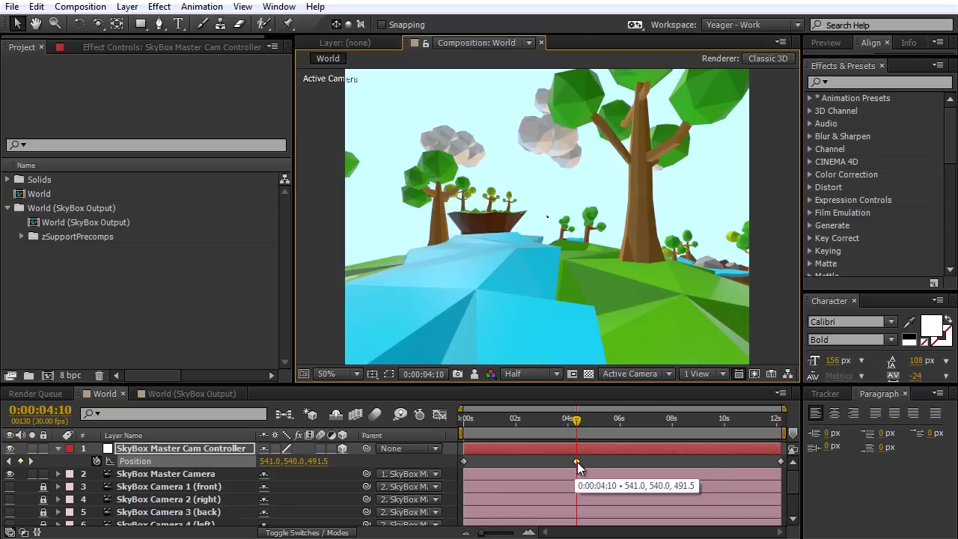
pyautogui.moveTo(577, 422); pyautogui.dragTo(578, 449)
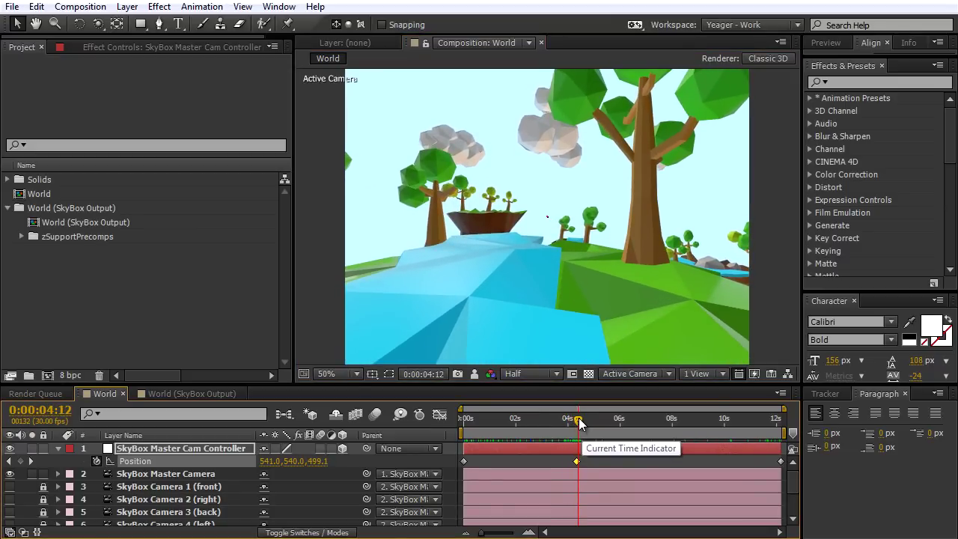
pyautogui.moveTo(577, 434); pyautogui.dragTo(565, 435)
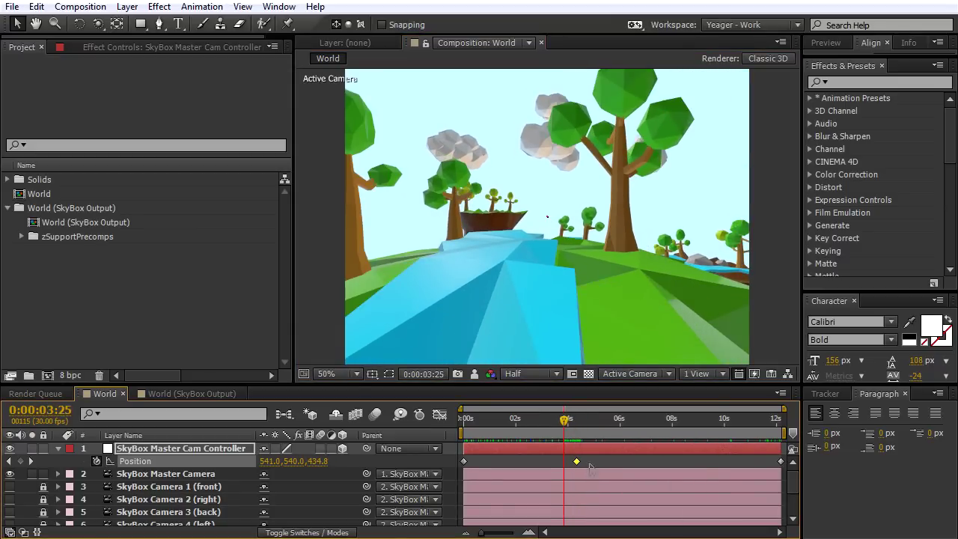
pyautogui.press('Delete')
pyautogui.click(518, 421)
pyautogui.moveTo(479, 421); pyautogui.dragTo(446, 424)
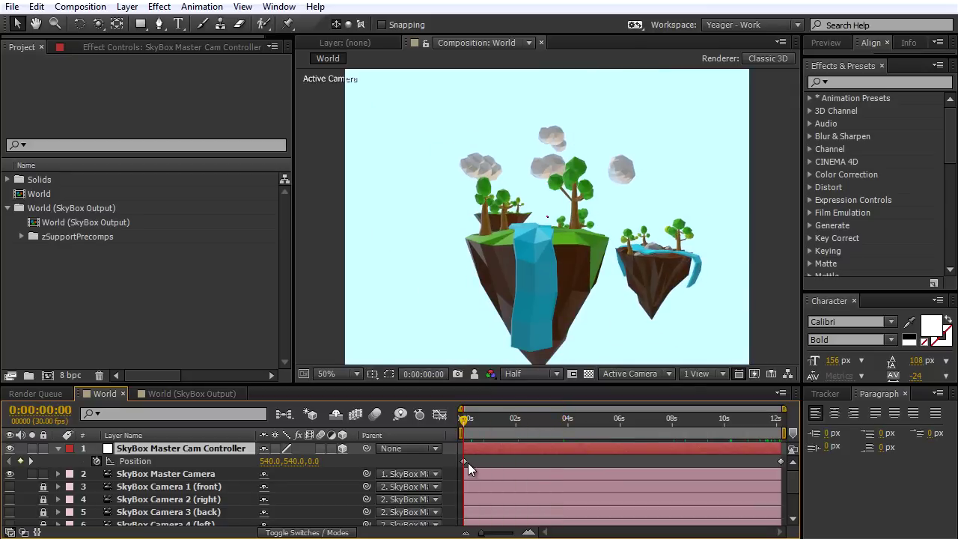
# Step: Try to set the X position of both SkyBox Master Cam Controller keyframes together to 541
pyautogui.moveTo(785, 457); pyautogui.dragTo(458, 465)
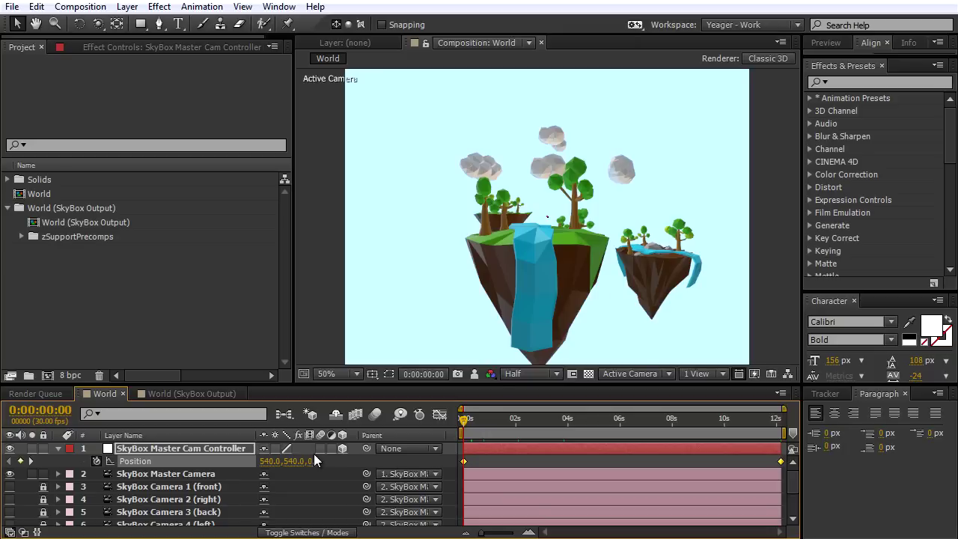
pyautogui.moveTo(466, 420)
pyautogui.mouseDown()
pyautogui.moveTo(483, 423)
pyautogui.moveTo(465, 428)
pyautogui.mouseUp()
pyautogui.moveTo(268, 470); pyautogui.dragTo(278, 467)
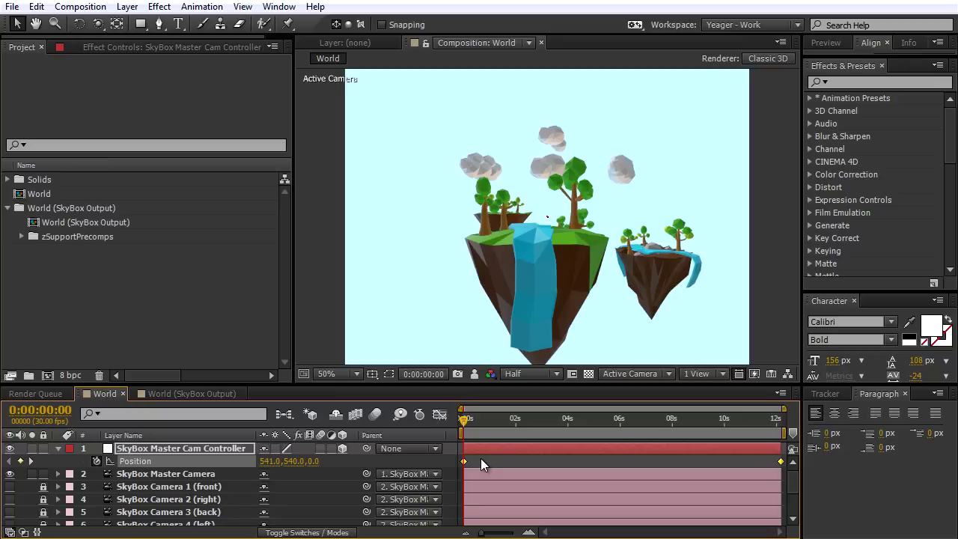
pyautogui.hotkey('ctrl', 'z')
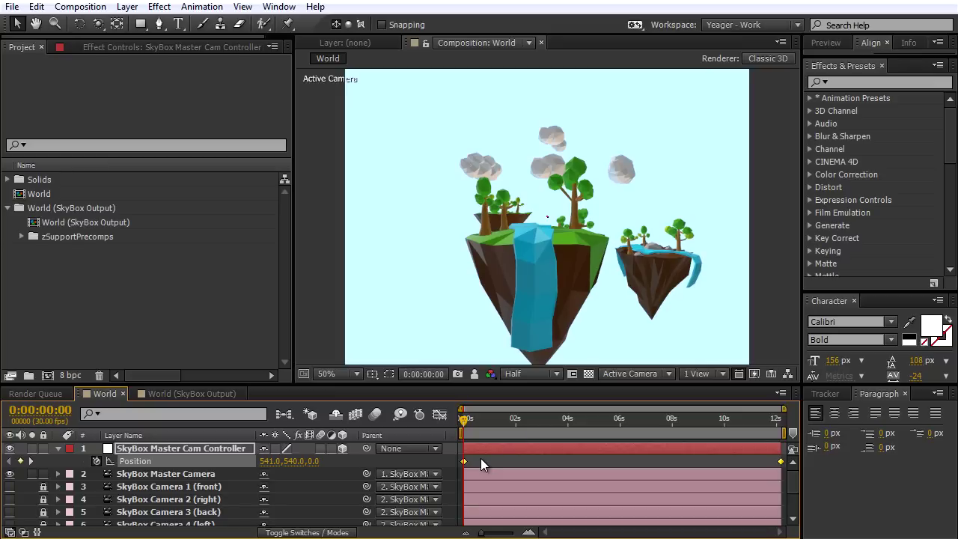
pyautogui.click(544, 458)
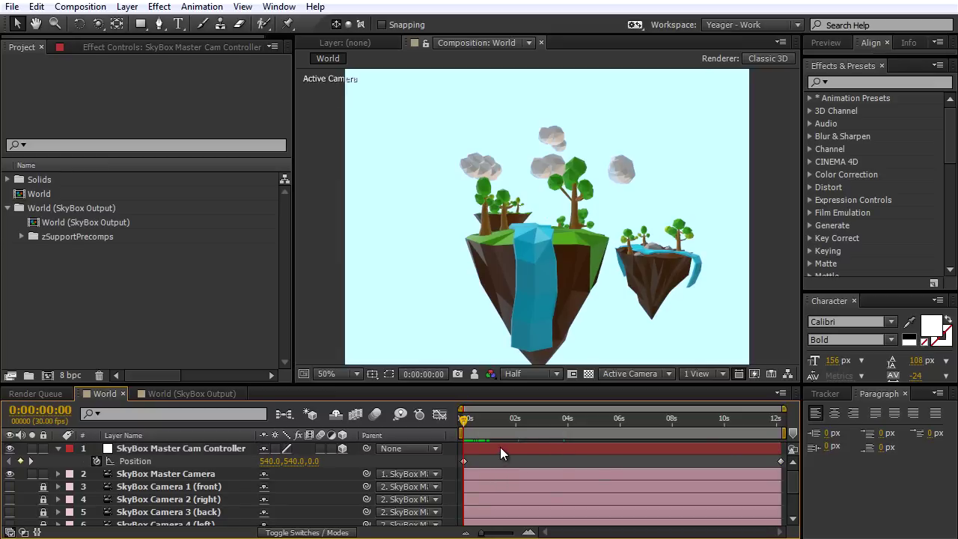
# Step: Set the X position of the SkyBox Master Cam Controller's first keyframe at 0:00:00:00 to 541
pyautogui.click(463, 461)
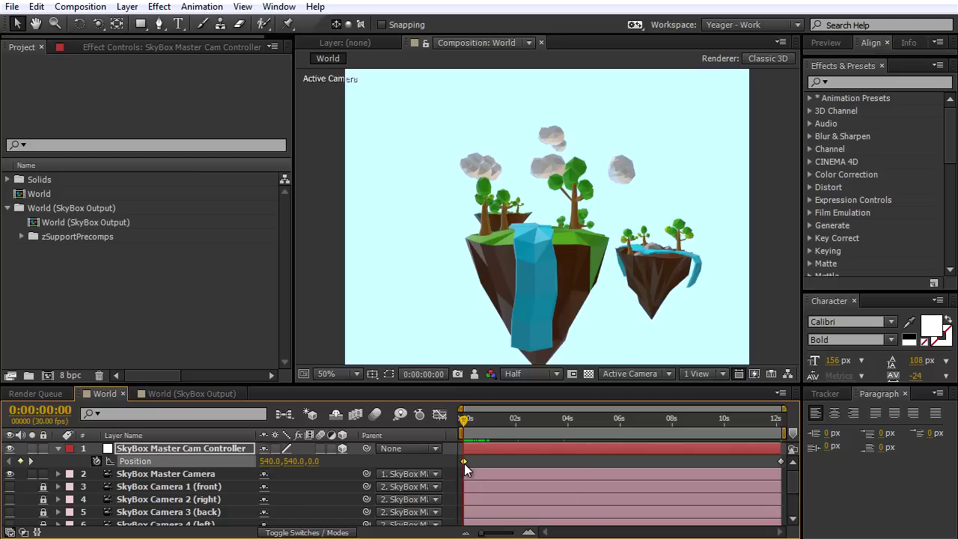
pyautogui.click(268, 462)
pyautogui.write('541')
pyautogui.press('Return')
# Step: Set the X position of the controller's last keyframe at 0:00:12:05 to 541 and return to the timeline start
pyautogui.moveTo(648, 419); pyautogui.dragTo(781, 421)
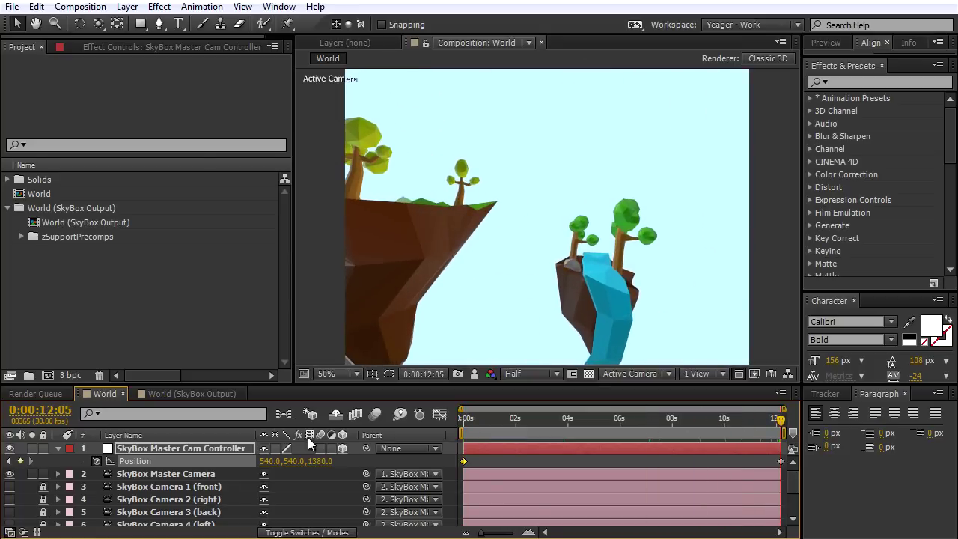
pyautogui.click(268, 461)
pyautogui.write('541')
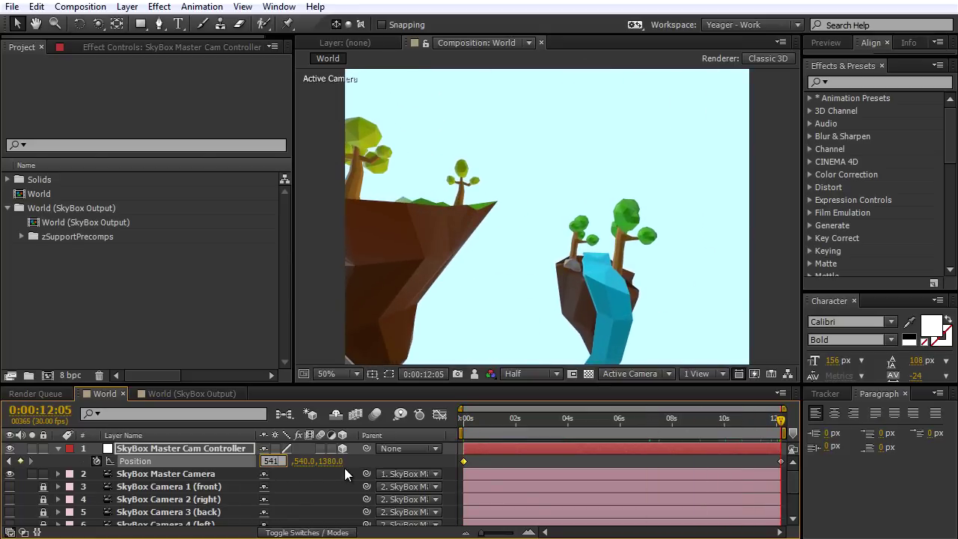
pyautogui.press('Return')
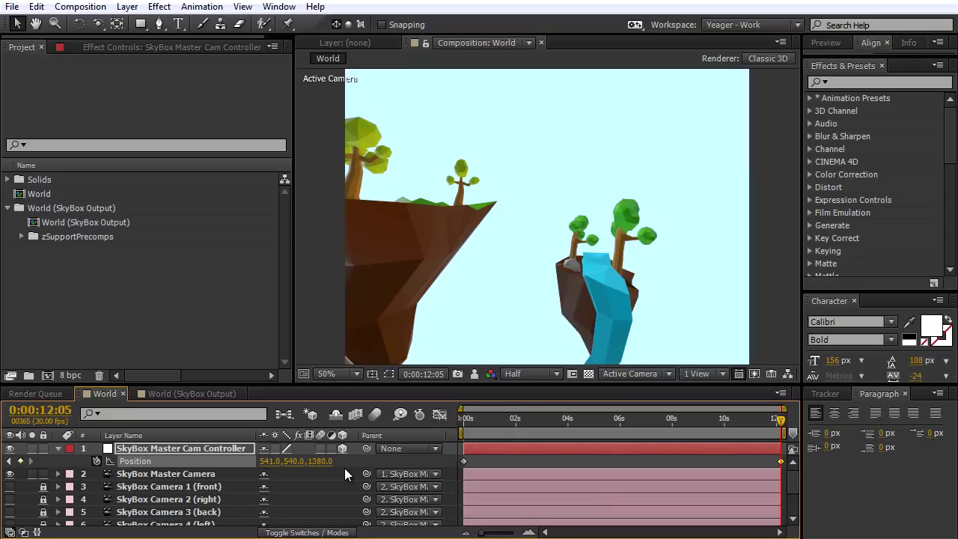
pyautogui.moveTo(528, 421); pyautogui.dragTo(465, 422)
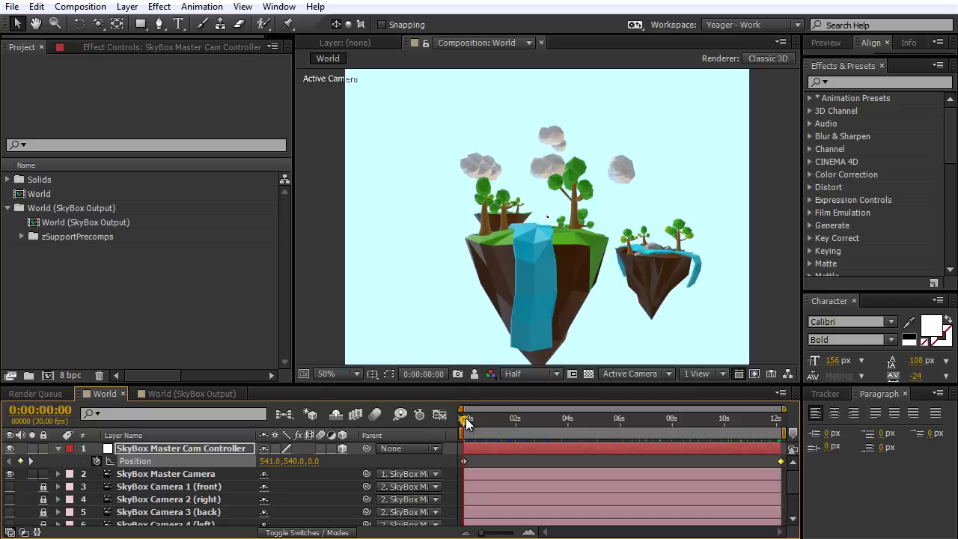
# Step: Open the World (SkyBox Output) composition and launch the SkyBox Creator script
pyautogui.click(184, 393)
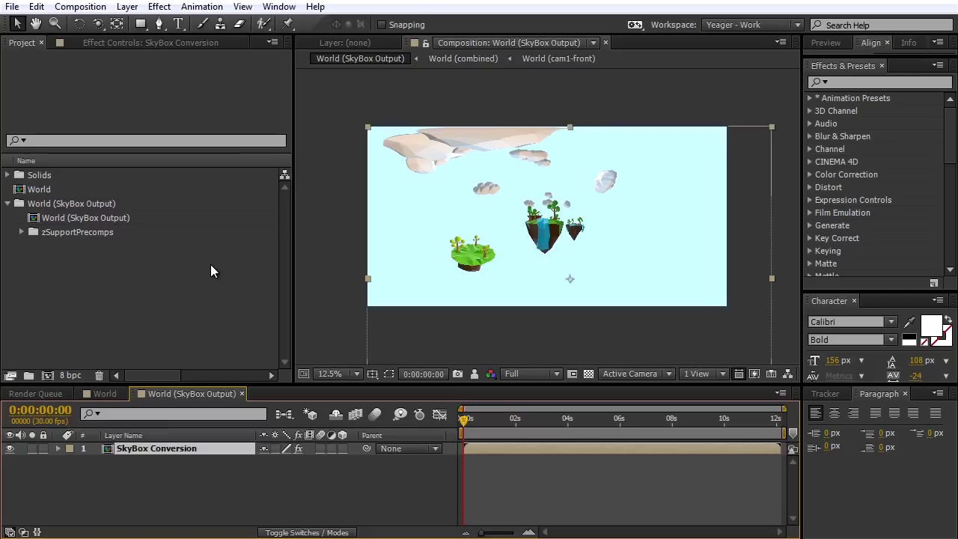
pyautogui.click(12, 7)
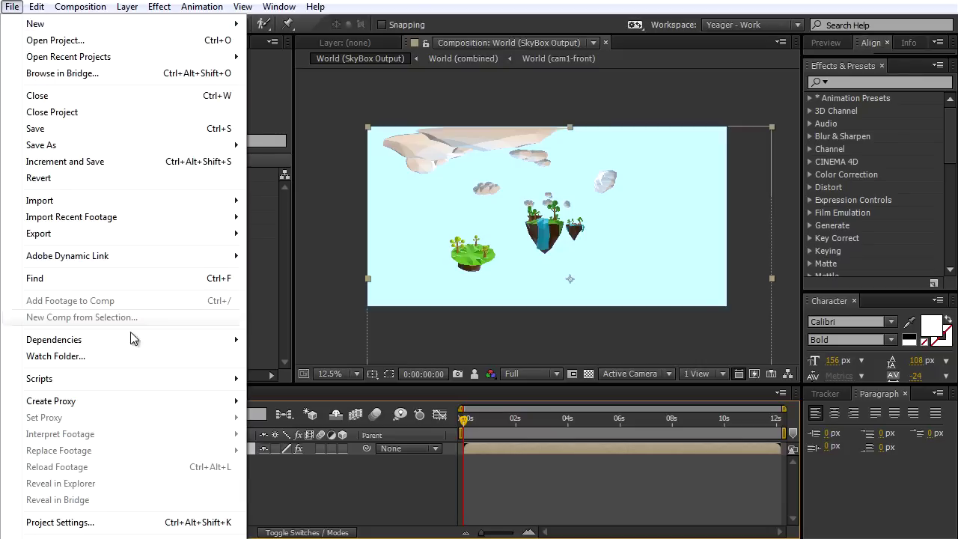
pyautogui.moveTo(122, 380)
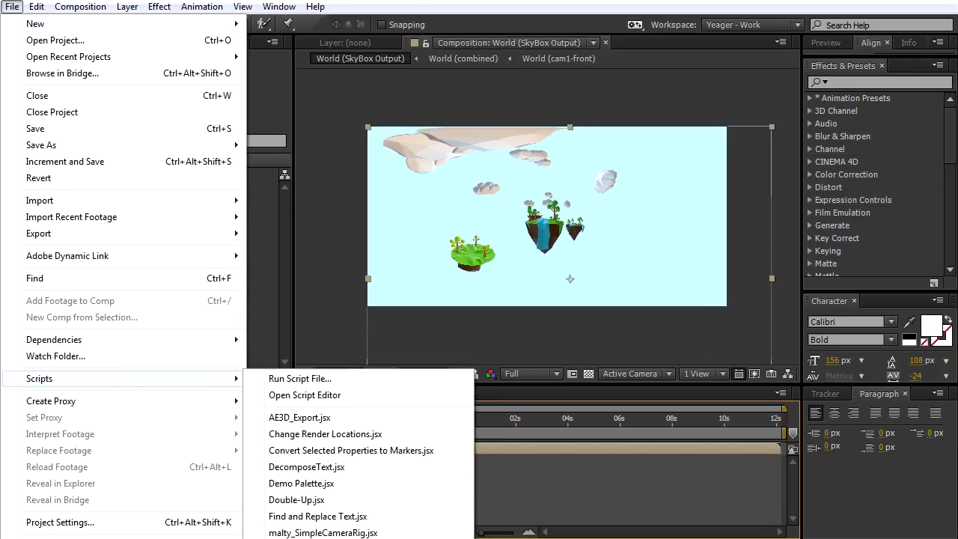
pyautogui.click(322, 532)
pyautogui.moveTo(437, 155); pyautogui.dragTo(462, 121)
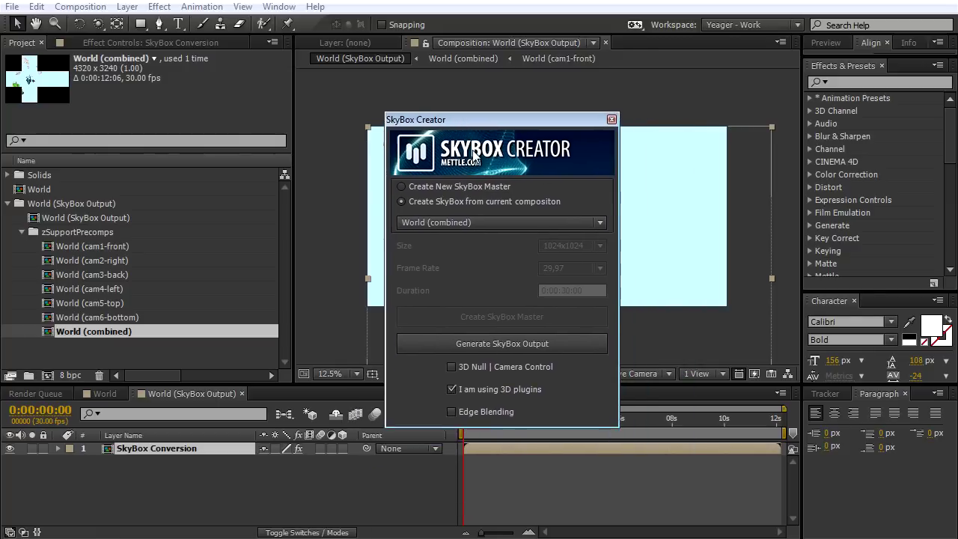
# Step: Refresh the SkyBox output from the World composition with 3D Null | Camera Control enabled, and go to 0:00:00:05
pyautogui.click(420, 223)
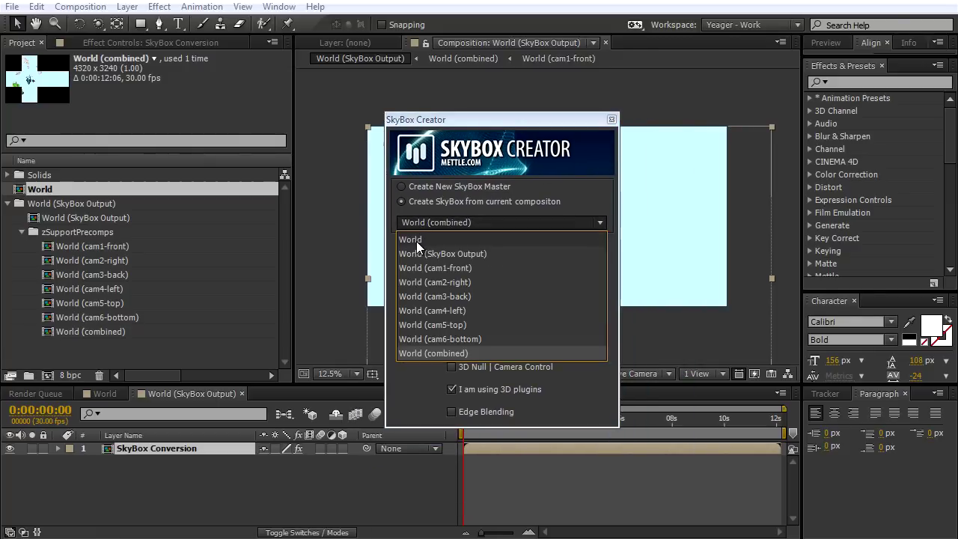
pyautogui.click(416, 239)
pyautogui.click(452, 368)
pyautogui.click(460, 345)
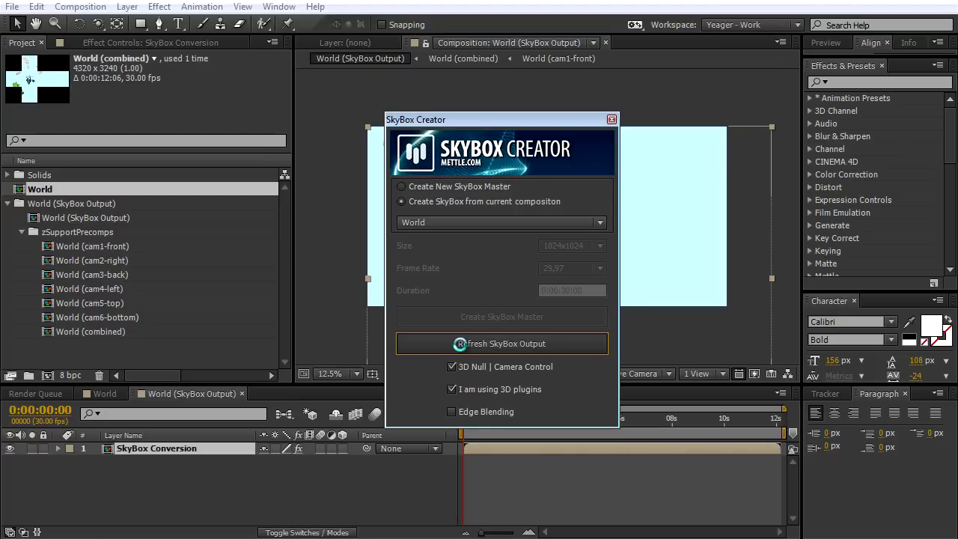
pyautogui.moveTo(460, 423)
pyautogui.mouseDown()
pyautogui.moveTo(598, 426)
pyautogui.moveTo(462, 425)
pyautogui.mouseUp()
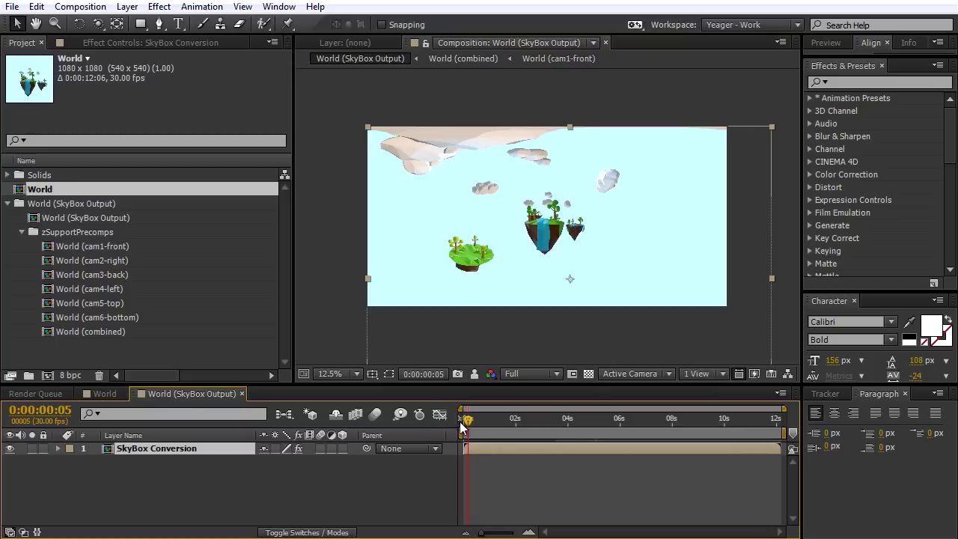
# Step: Add World (SkyBox Output) to the render queue and set its output module format to QuickTime
pyautogui.click(34, 393)
pyautogui.moveTo(58, 217); pyautogui.dragTo(101, 505)
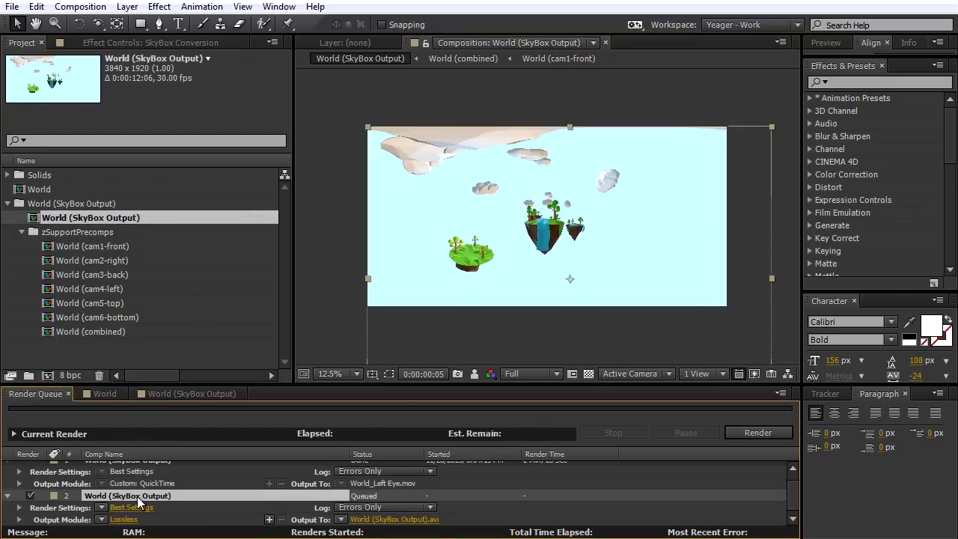
pyautogui.click(124, 521)
pyautogui.click(490, 46)
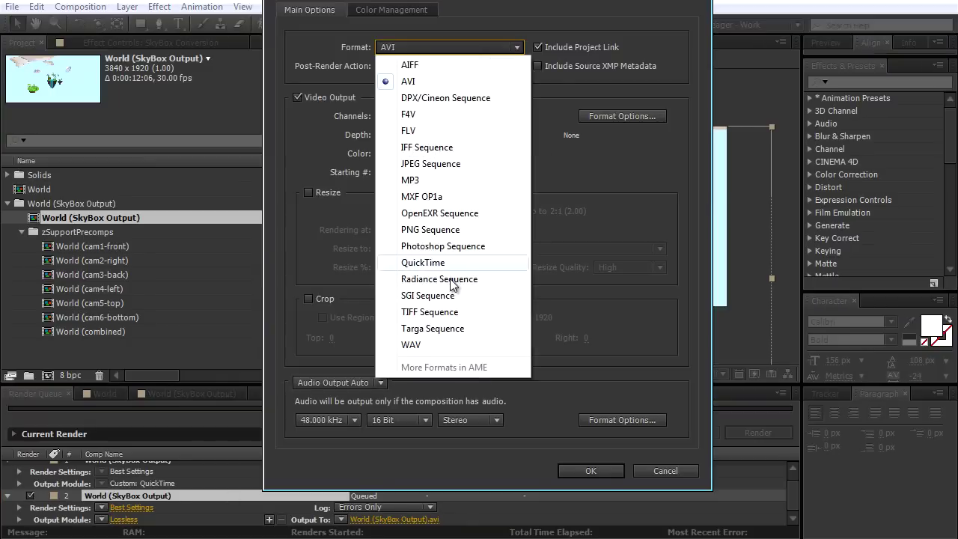
pyautogui.click(449, 262)
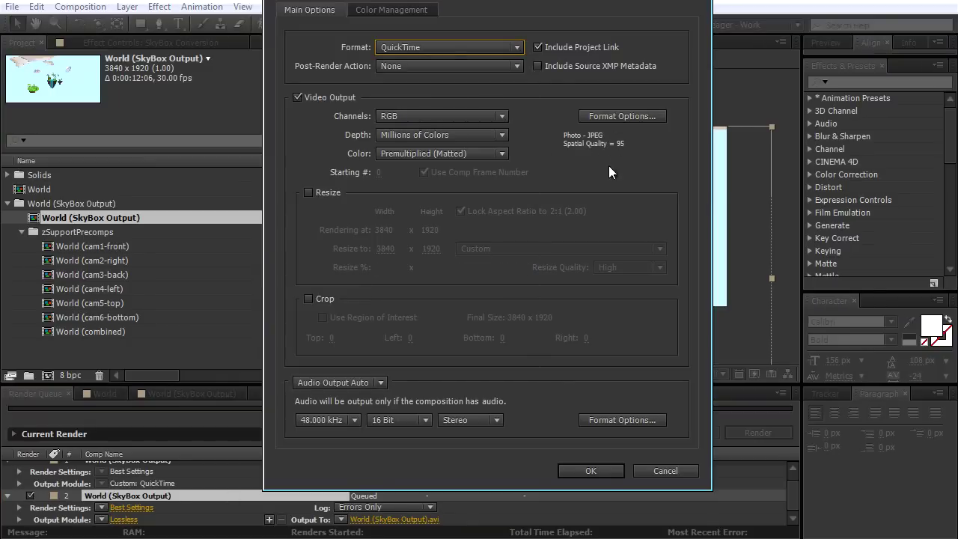
pyautogui.click(590, 470)
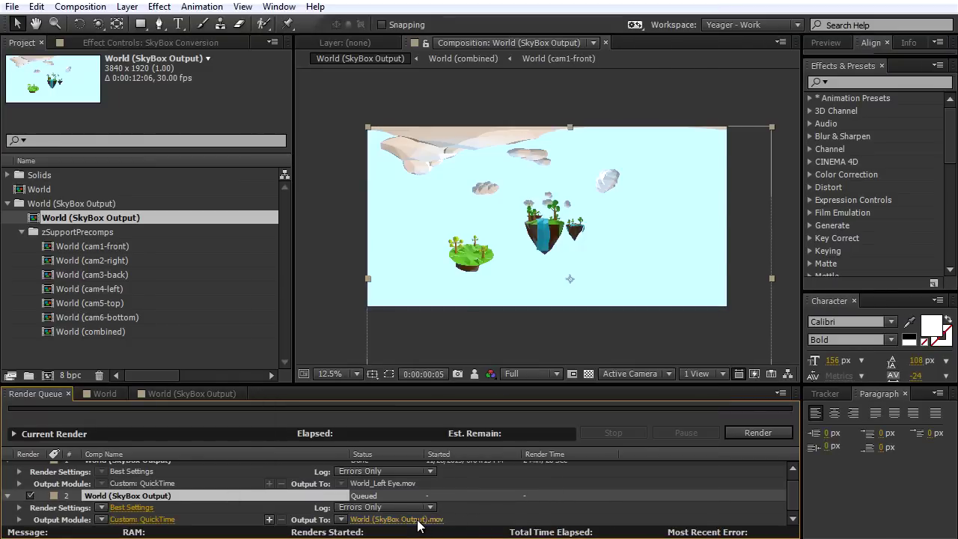
# Step: Name the output movie World_Right Eye in the Demo 3D Animation folder and render it
pyautogui.click(417, 518)
pyautogui.moveTo(349, 386); pyautogui.dragTo(256, 389)
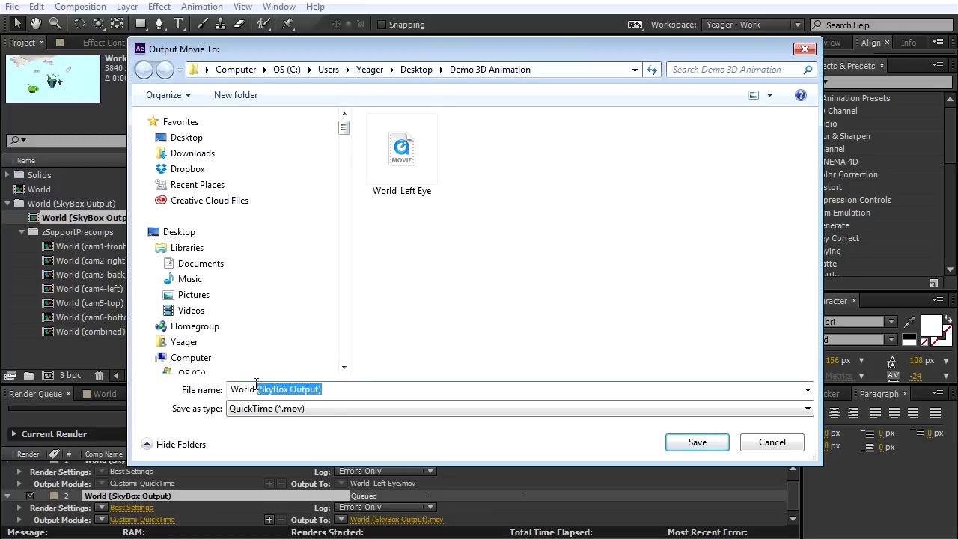
pyautogui.write('_R')
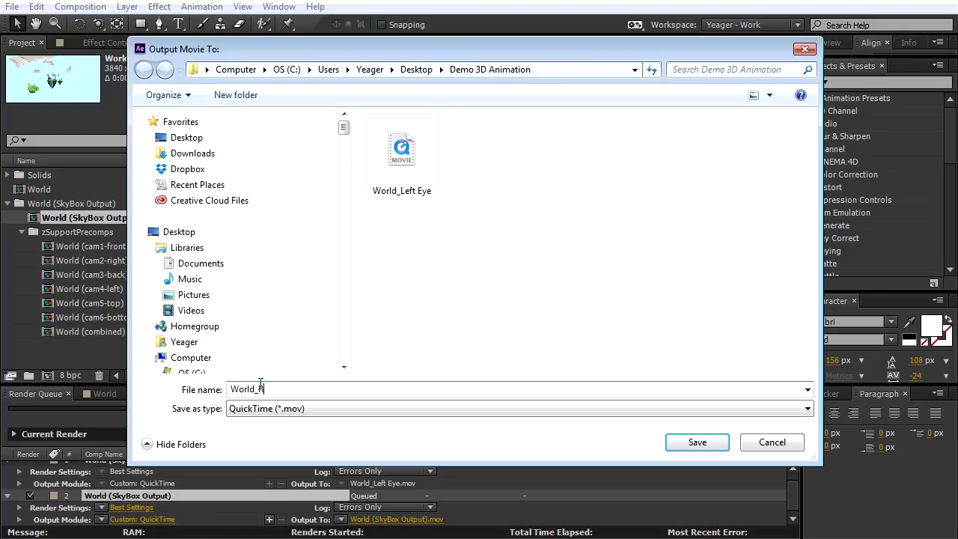
pyautogui.write('ight Eye')
pyautogui.click(698, 443)
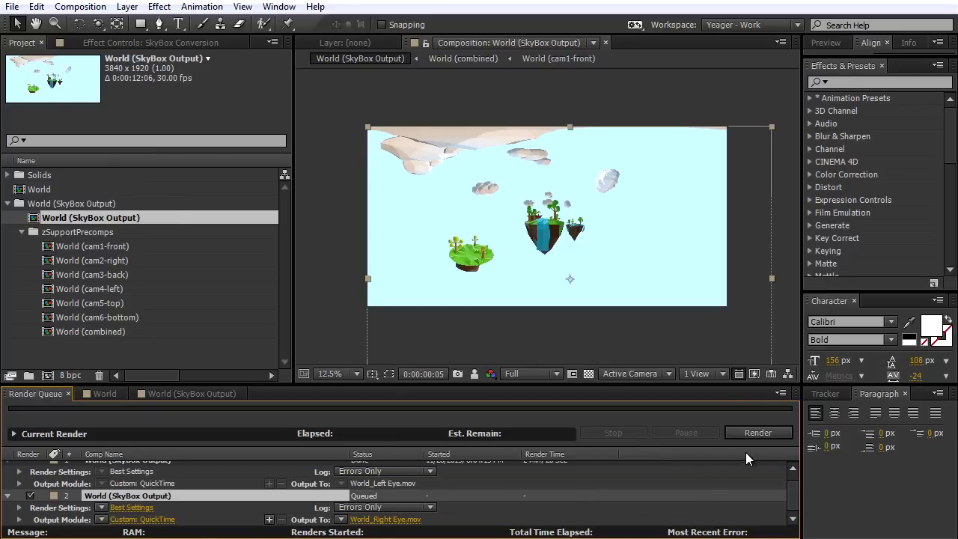
pyautogui.click(756, 433)
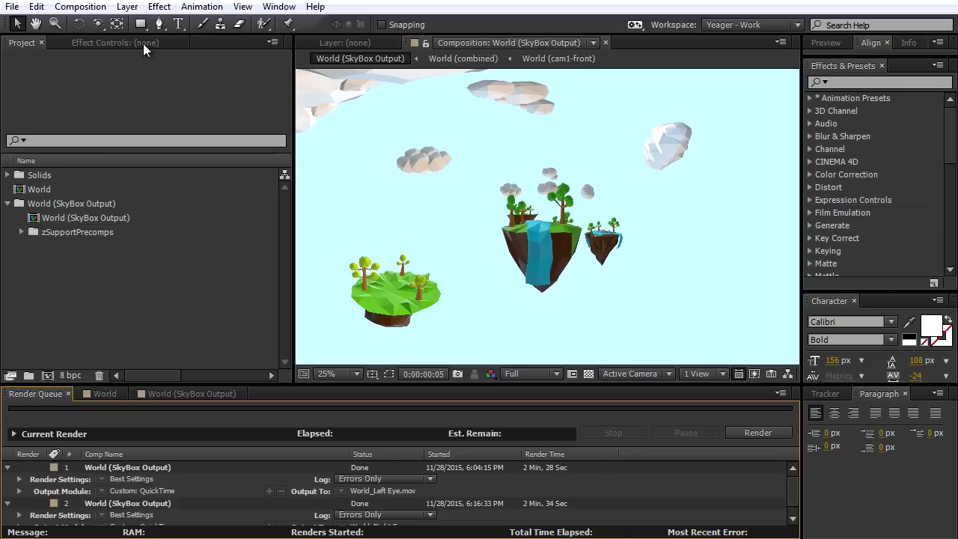
# Step: Create a new empty project
pyautogui.click(12, 7)
pyautogui.moveTo(246, 28)
pyautogui.click(290, 24)
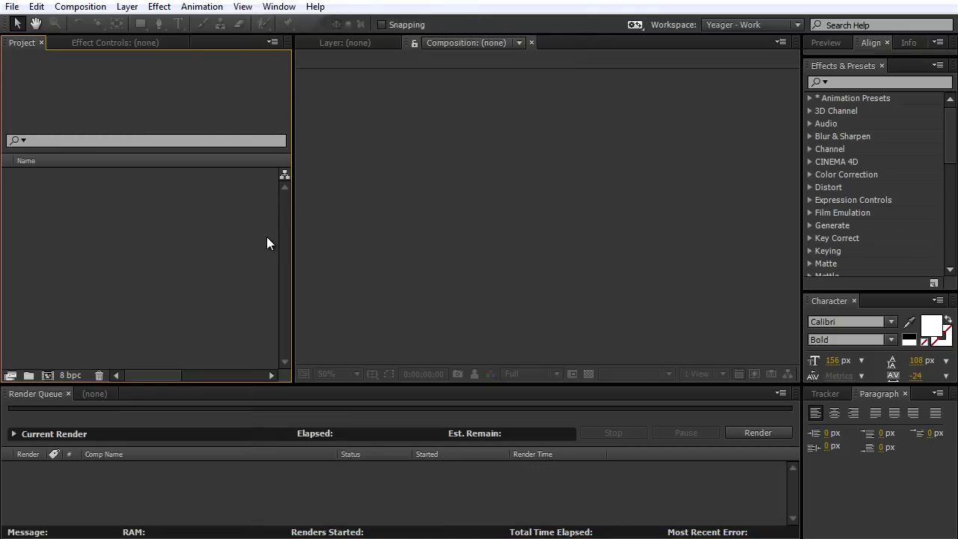
# Step: Import the World_Left Eye and World_Right Eye movies from the Demo 3D Animation folder as footage
pyautogui.click(12, 7)
pyautogui.moveTo(178, 197)
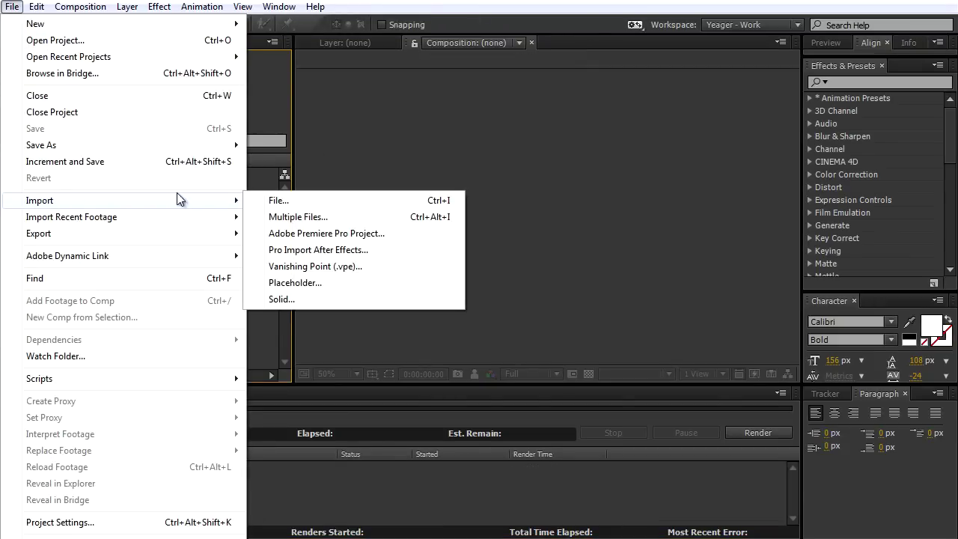
pyautogui.click(276, 200)
pyautogui.click(527, 212)
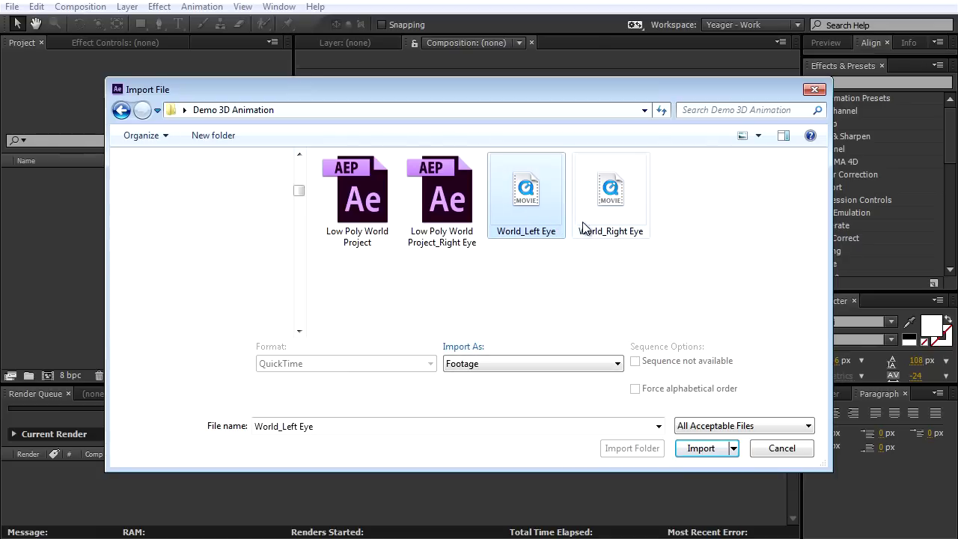
pyautogui.keyDown('ctrl'); pyautogui.click(614, 224); pyautogui.keyUp('ctrl')
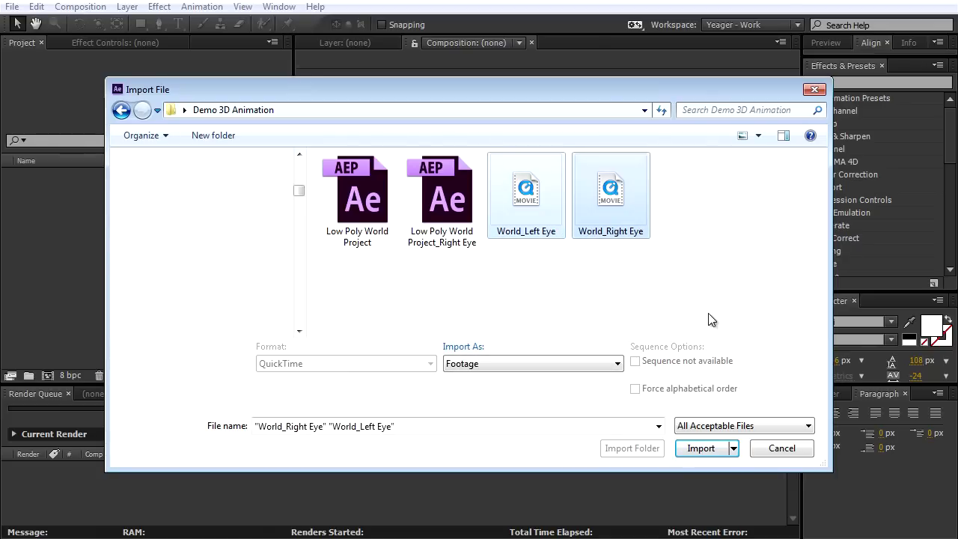
pyautogui.click(700, 448)
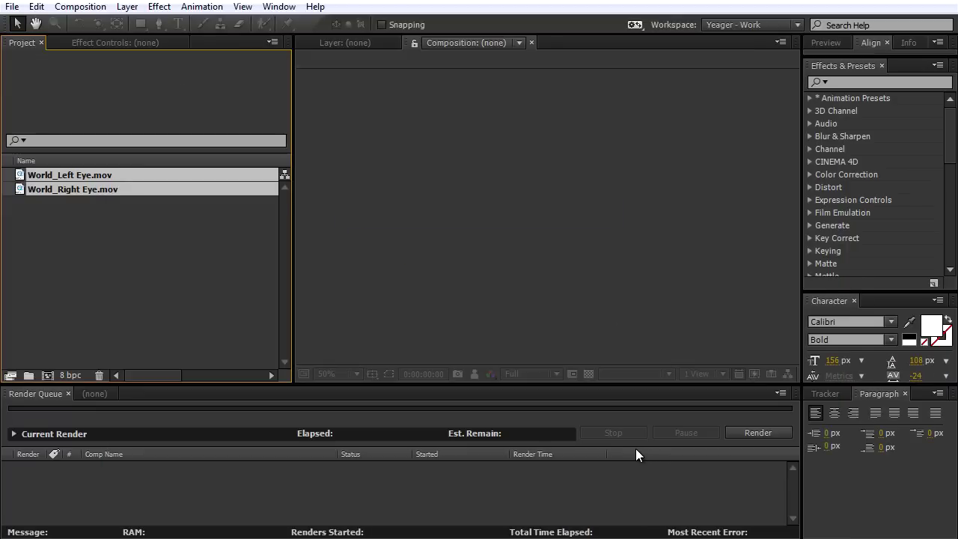
# Step: Create a new composition from the World_Left Eye.mov footage
pyautogui.click(202, 243)
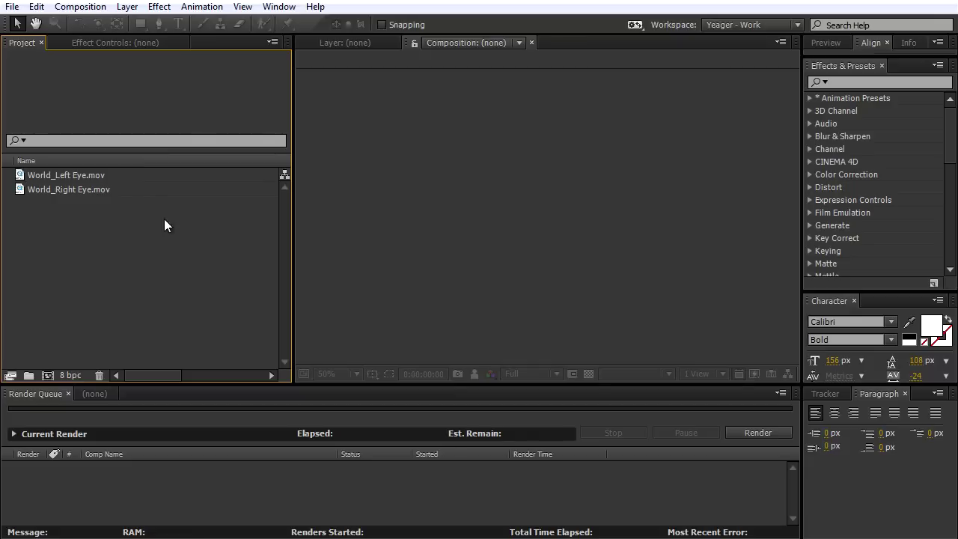
pyautogui.moveTo(80, 173); pyautogui.dragTo(48, 375)
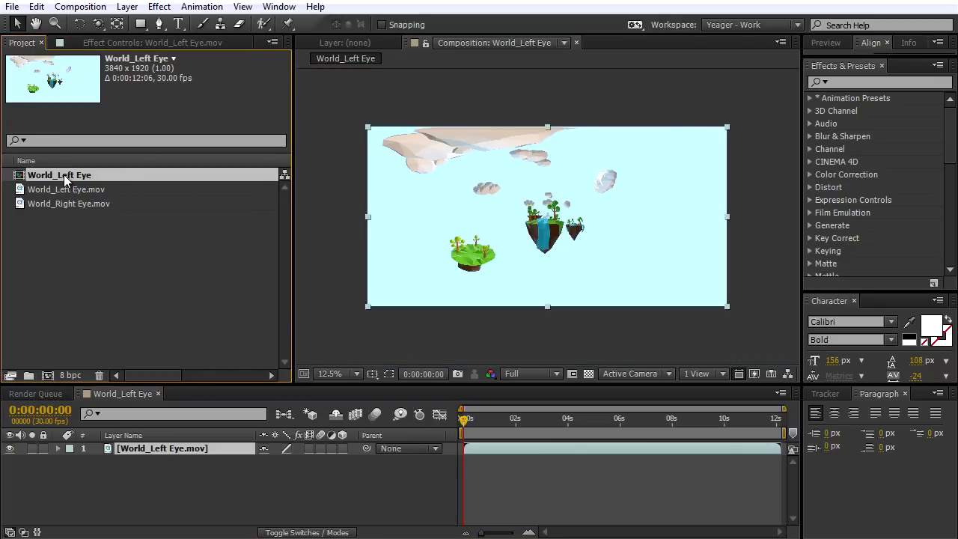
# Step: Rename the World_Left Eye composition as Left Eye Comp
pyautogui.press('Return')
pyautogui.write('Left Eye Comp')
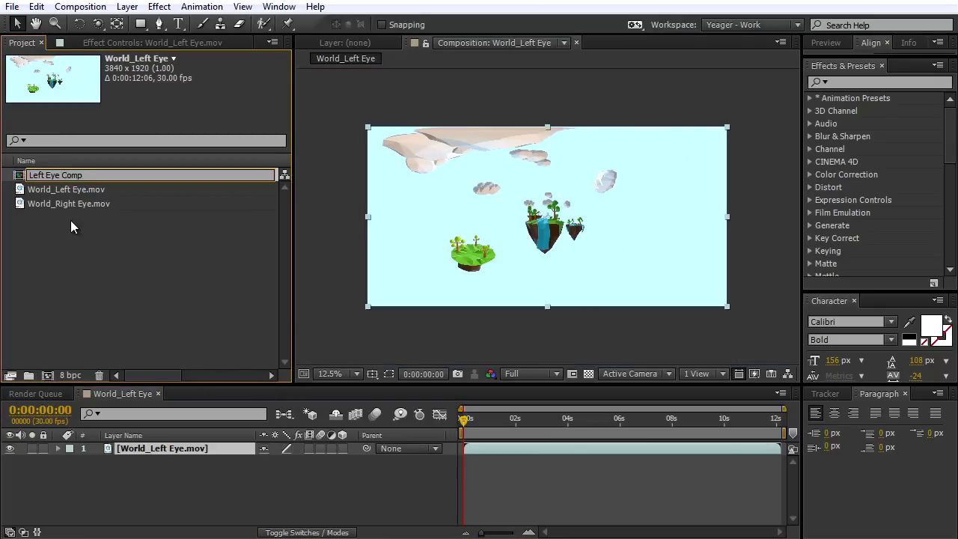
pyautogui.click(62, 247)
# Step: Create a composition from the World_Right Eye.mov footage and rename it as Right Eye Comp
pyautogui.moveTo(88, 206); pyautogui.dragTo(45, 376)
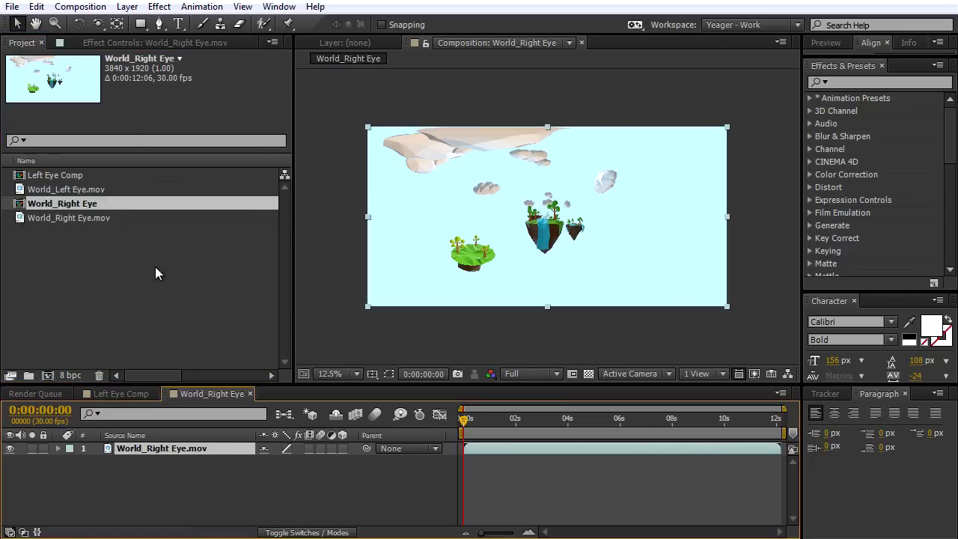
pyautogui.click(79, 205)
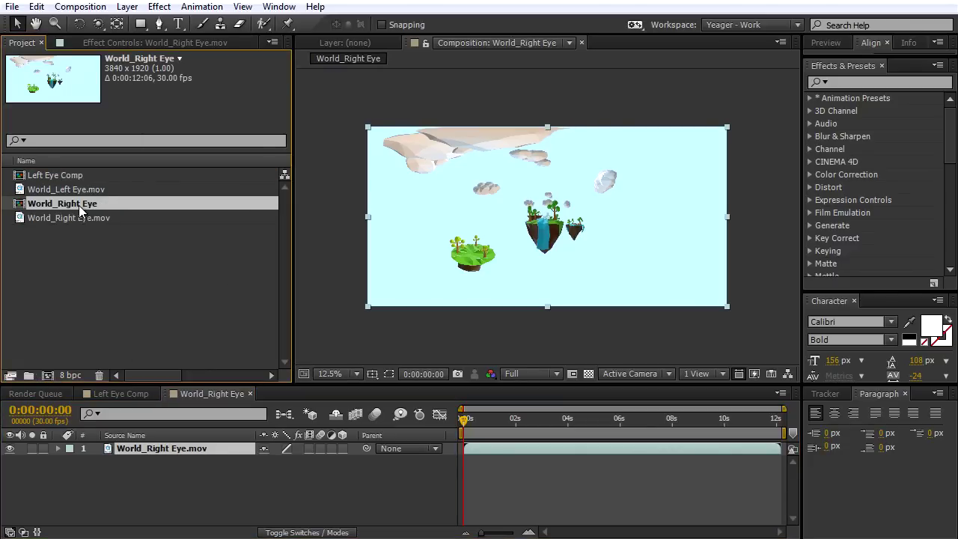
pyautogui.press('Return')
pyautogui.write('Right Eye Comp')
pyautogui.click(166, 243)
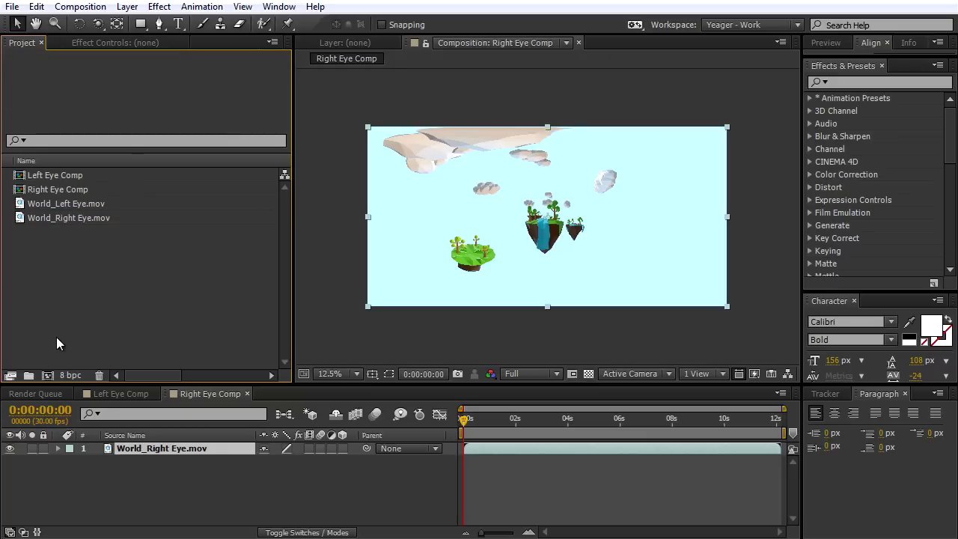
# Step: Create a 3840 x 3840 px composition named Double at 30 fps with a duration of 0:00:12:06
pyautogui.click(47, 375)
pyautogui.write('Double')
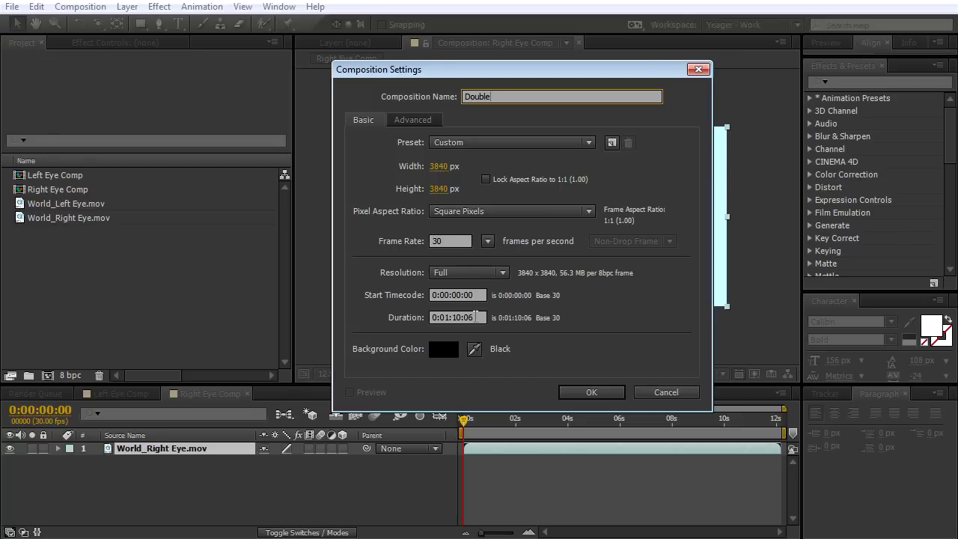
pyautogui.moveTo(449, 317); pyautogui.dragTo(444, 317)
pyautogui.write('0:1')
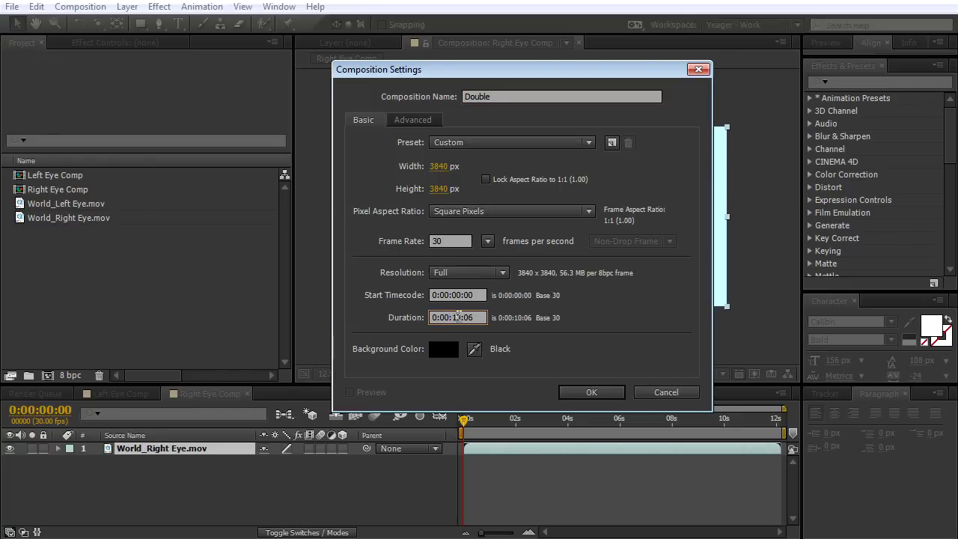
pyautogui.write('2')
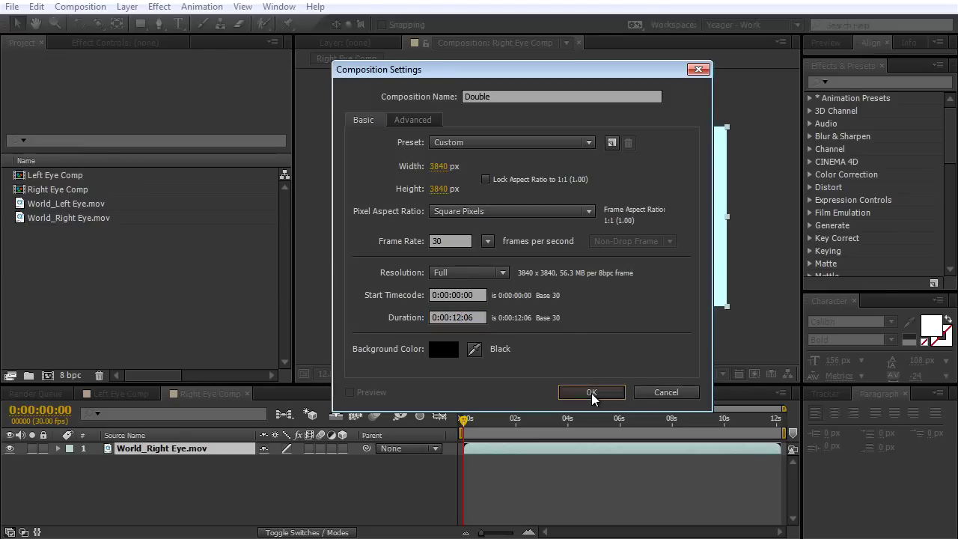
pyautogui.click(591, 392)
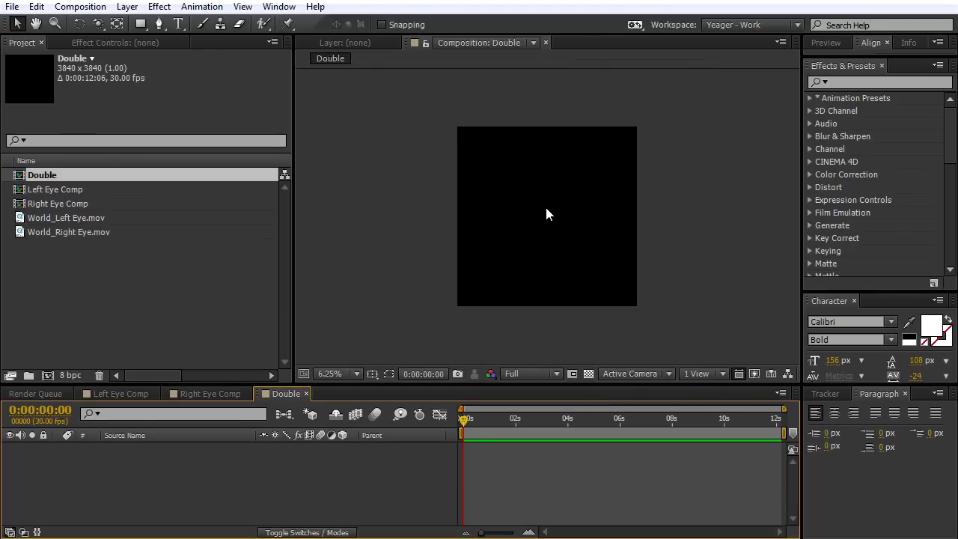
# Step: Add a solid named Temp to the Double composition, sized to match the composition
pyautogui.rightClick(368, 190)
pyautogui.moveTo(388, 197)
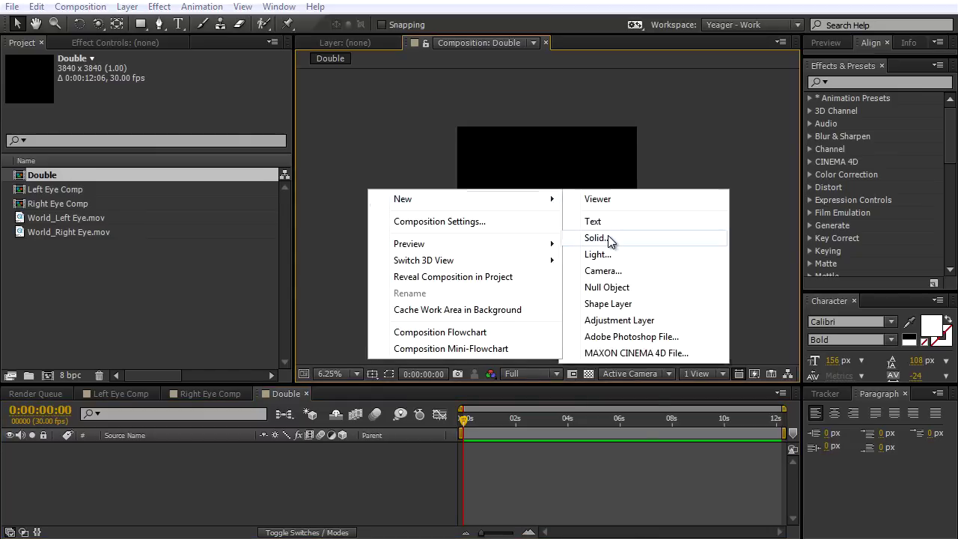
pyautogui.click(610, 240)
pyautogui.moveTo(530, 124); pyautogui.dragTo(542, 86)
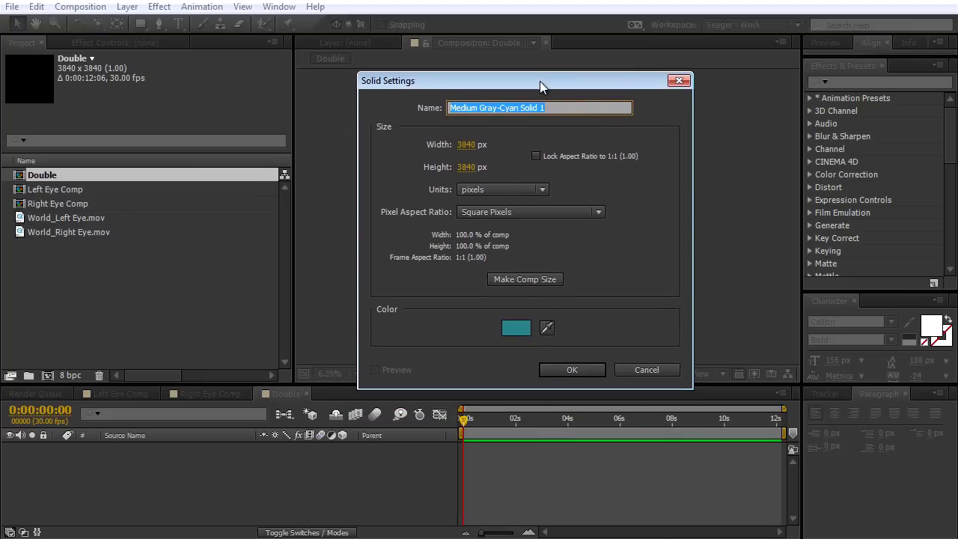
pyautogui.write('Temp')
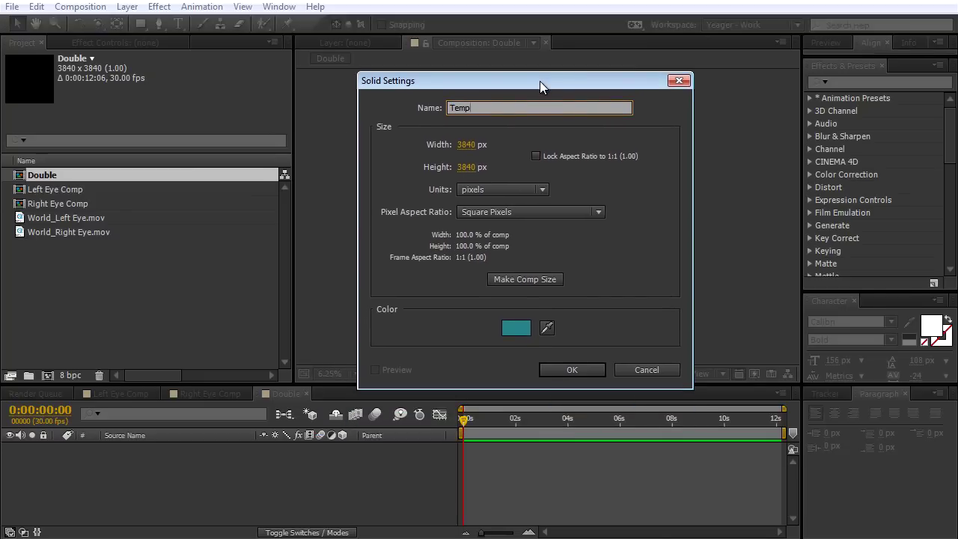
pyautogui.click(549, 280)
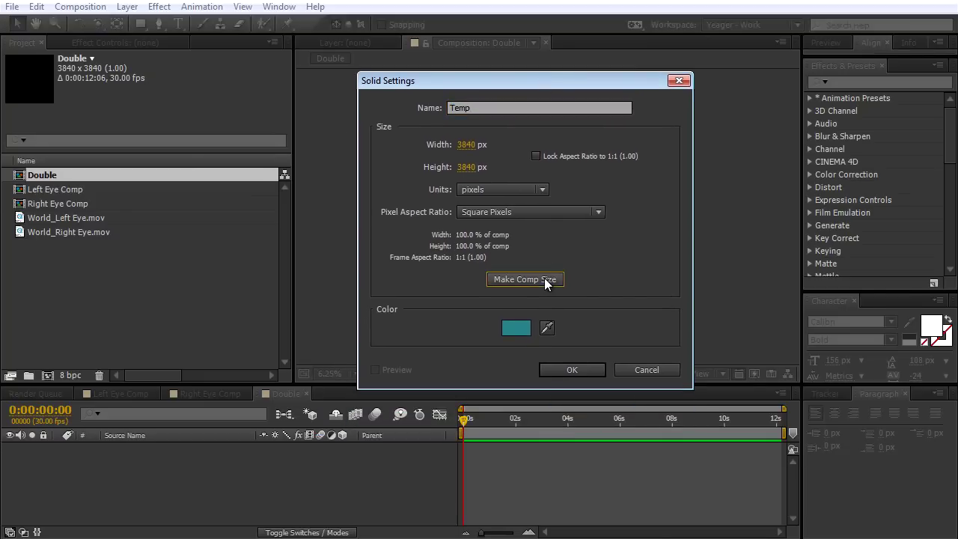
pyautogui.click(566, 372)
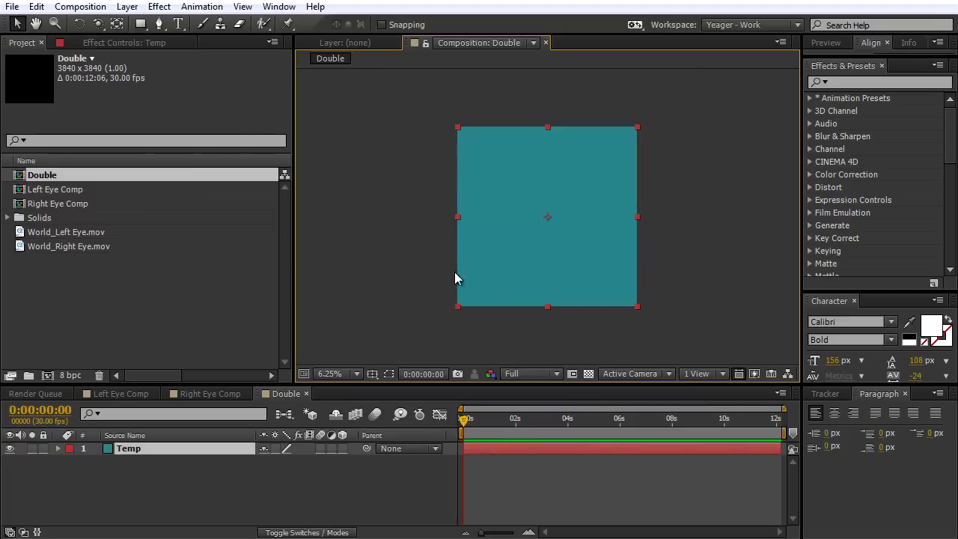
# Step: Enable snapping and add Left Eye Comp above the Temp solid, snapped to the upper half of the Double composition
pyautogui.click(383, 25)
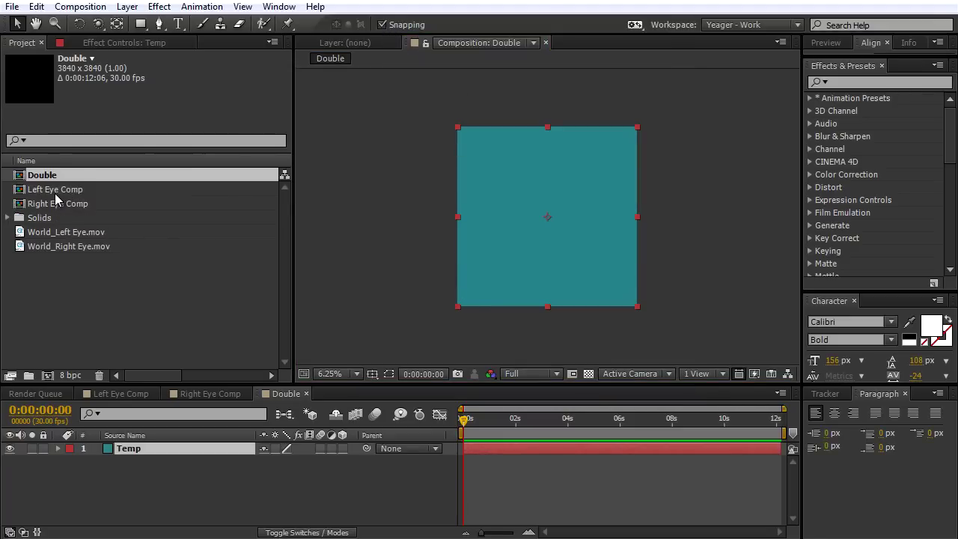
pyautogui.moveTo(39, 189); pyautogui.dragTo(156, 447)
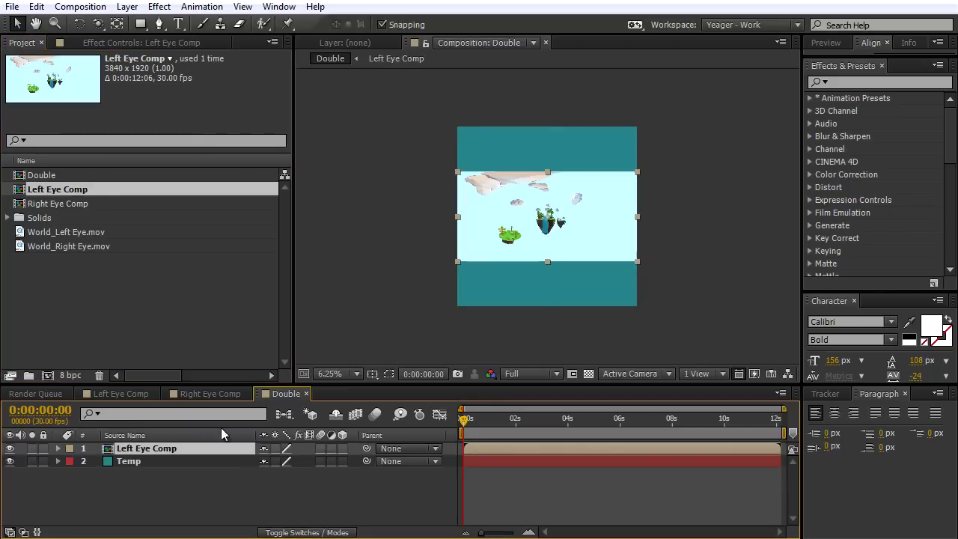
pyautogui.press('.')
pyautogui.scroll(2, 587, 255)
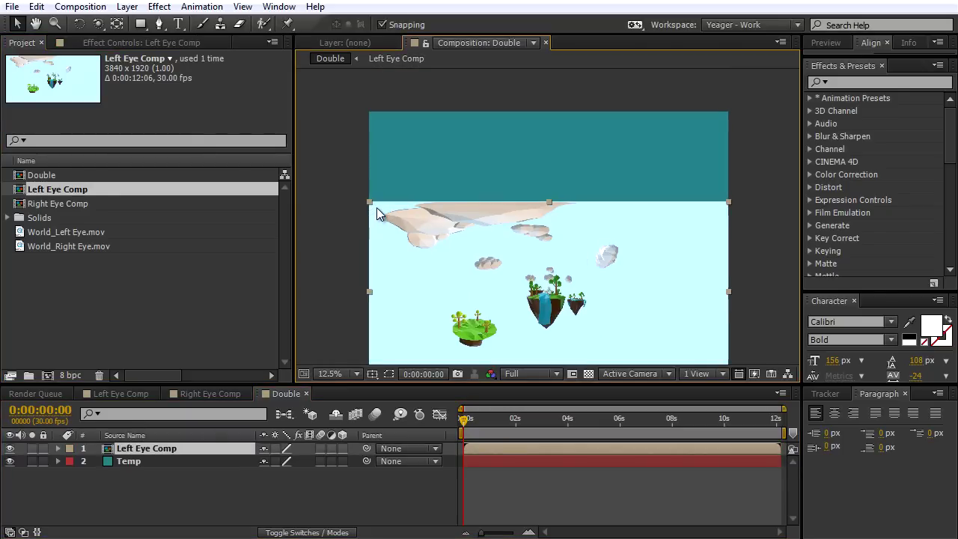
pyautogui.moveTo(377, 215); pyautogui.dragTo(378, 118)
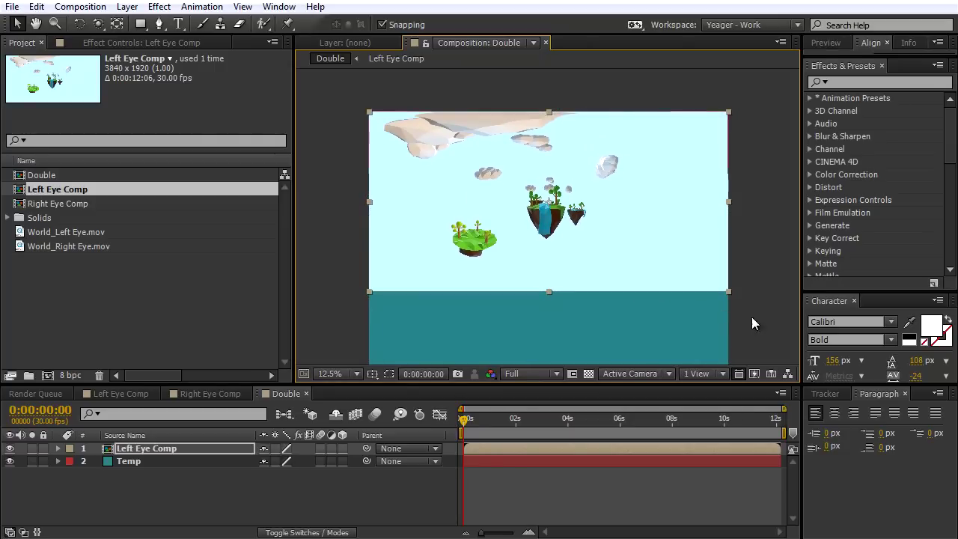
pyautogui.moveTo(756, 305); pyautogui.dragTo(732, 254)
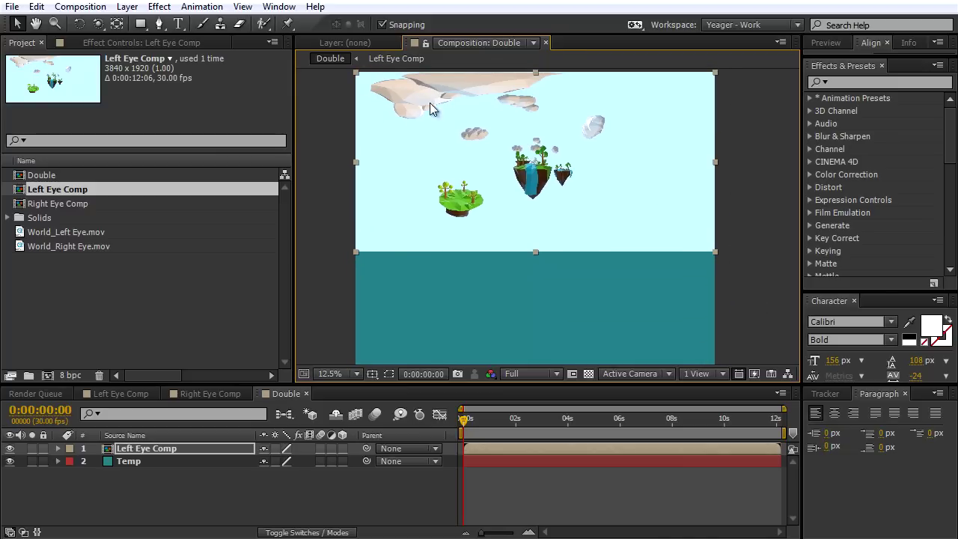
# Step: Add Right Eye Comp between the Left Eye Comp and Temp layers, snapped to the lower half of the Double composition
pyautogui.press(',')
pyautogui.moveTo(678, 260); pyautogui.dragTo(668, 258)
pyautogui.moveTo(72, 206); pyautogui.dragTo(142, 454)
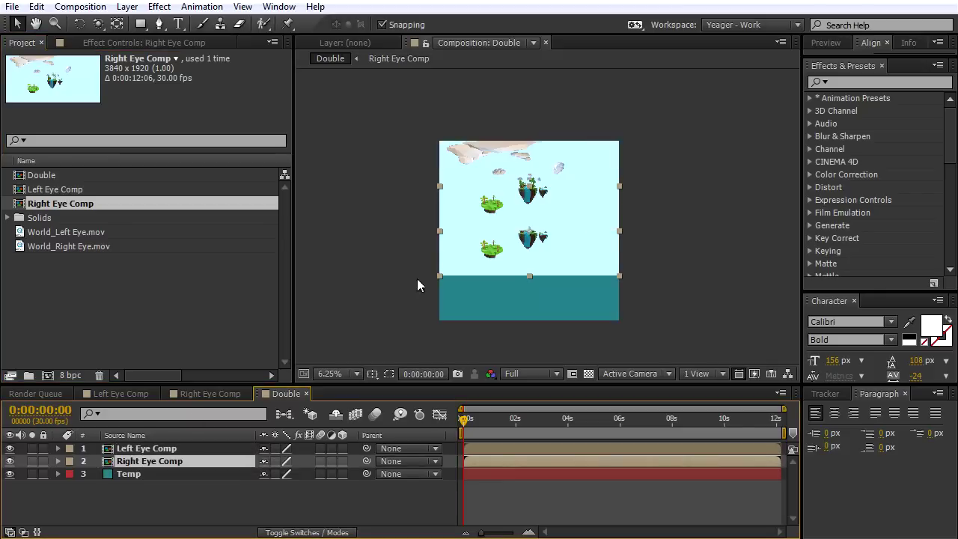
pyautogui.press('.')
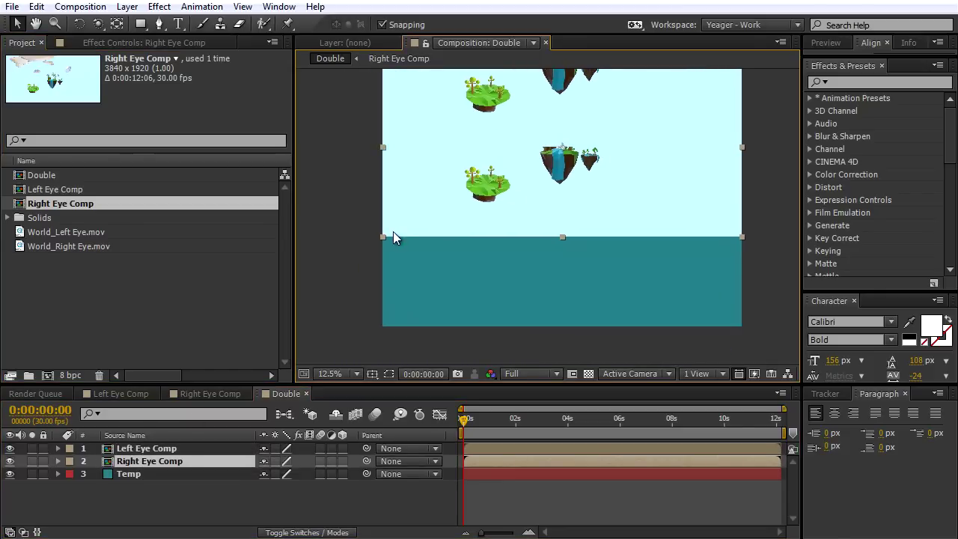
pyautogui.moveTo(396, 235); pyautogui.dragTo(401, 317)
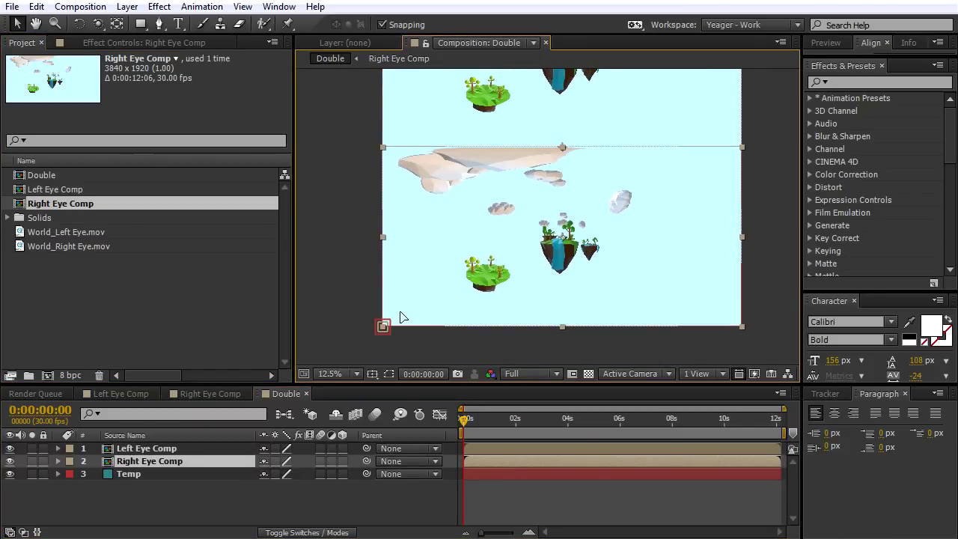
pyautogui.scroll(-2, 612, 224)
pyautogui.scroll(1, 613, 221)
pyautogui.scroll(-1, 598, 202)
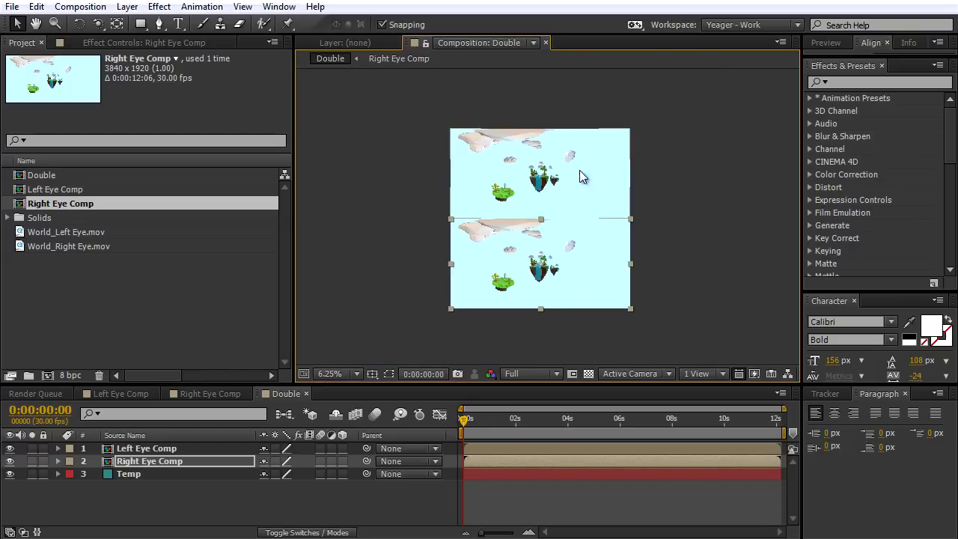
pyautogui.click(663, 179)
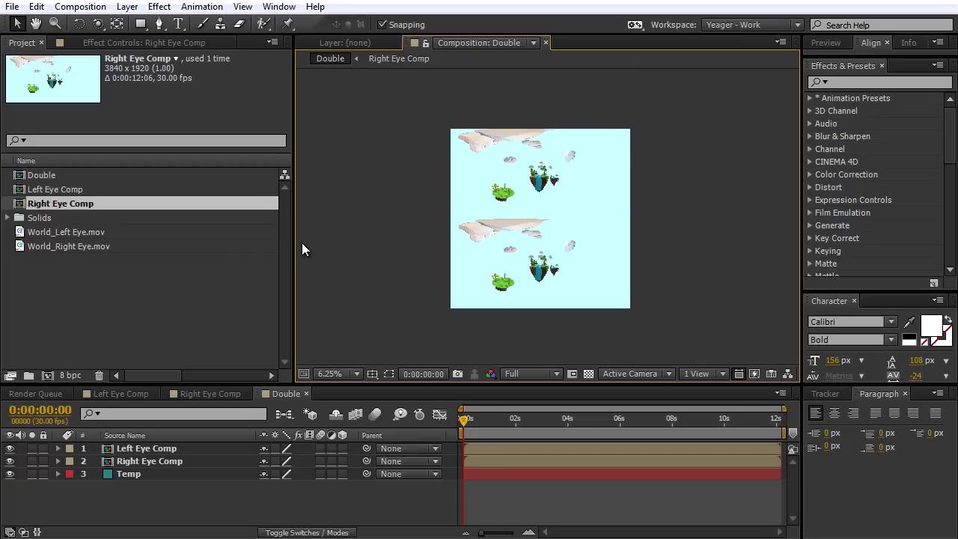
# Step: Create a 3840 x 2160 px composition named Export at 30 fps with a duration of 0:00:12:06
pyautogui.click(49, 375)
pyautogui.moveTo(486, 73); pyautogui.dragTo(510, 99)
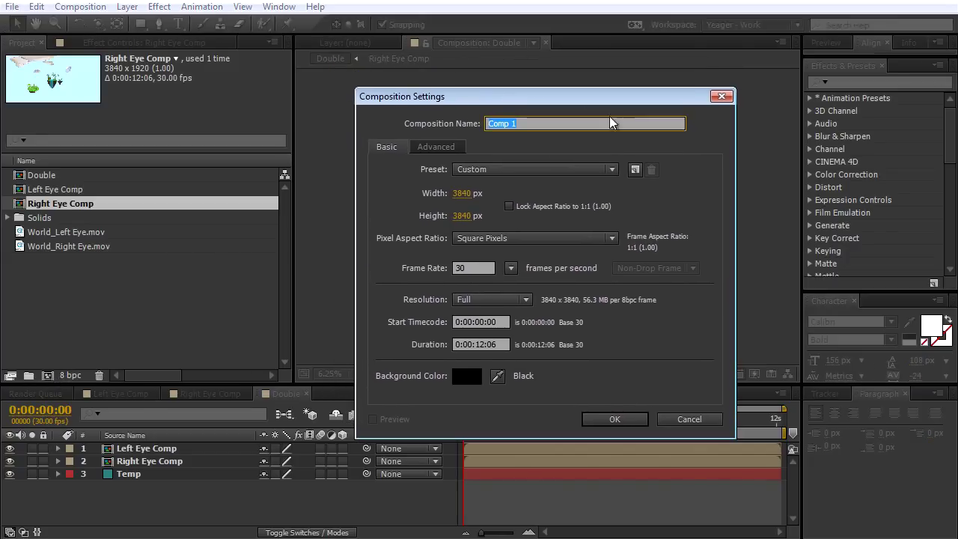
pyautogui.write('Export')
pyautogui.click(462, 216)
pyautogui.write('2160')
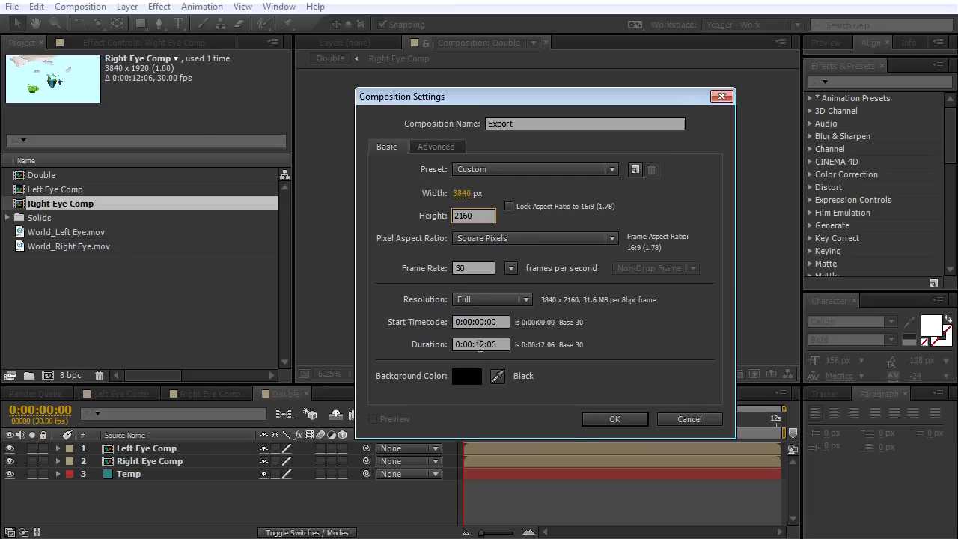
pyautogui.click(606, 420)
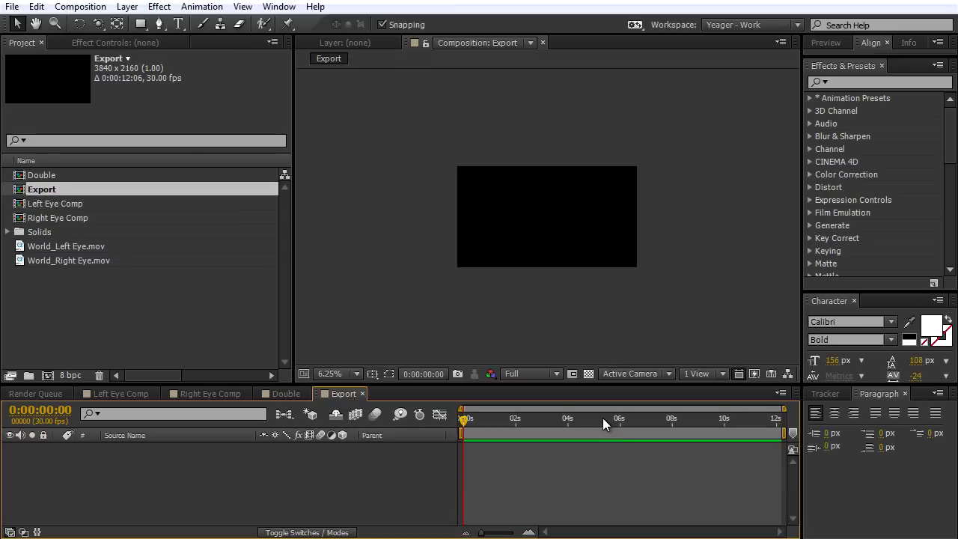
# Step: Add the Double composition as a layer in Export and apply Fit to Comp to it
pyautogui.moveTo(45, 175); pyautogui.dragTo(165, 461)
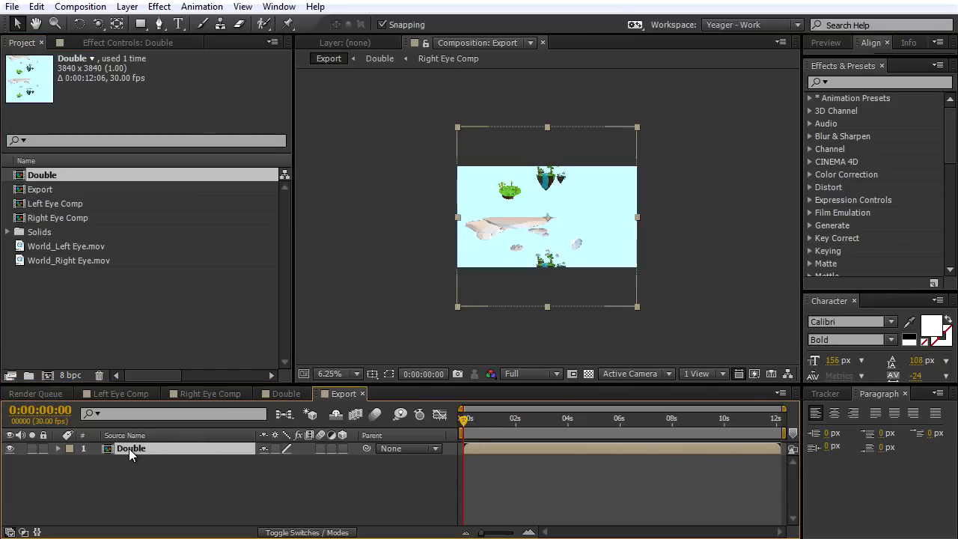
pyautogui.click(127, 7)
pyautogui.moveTo(180, 186)
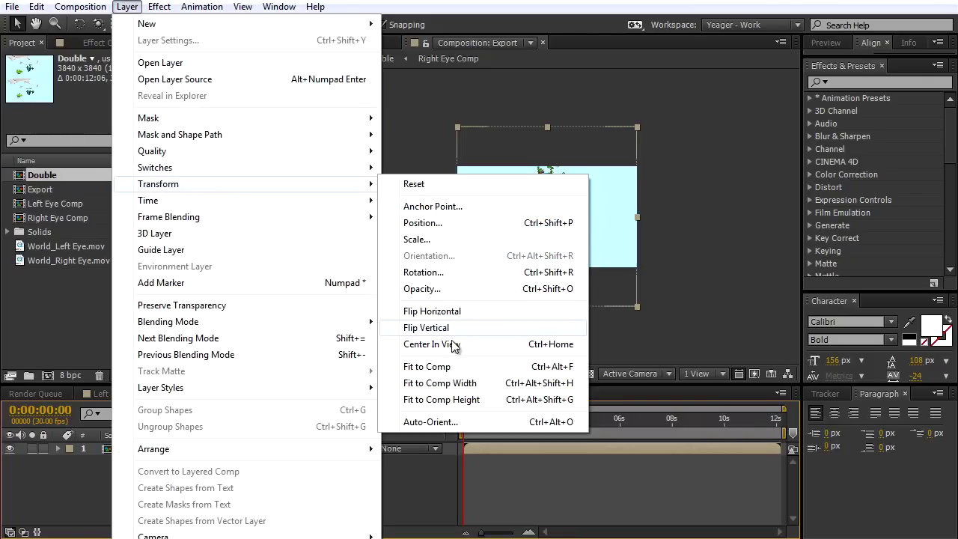
pyautogui.click(441, 367)
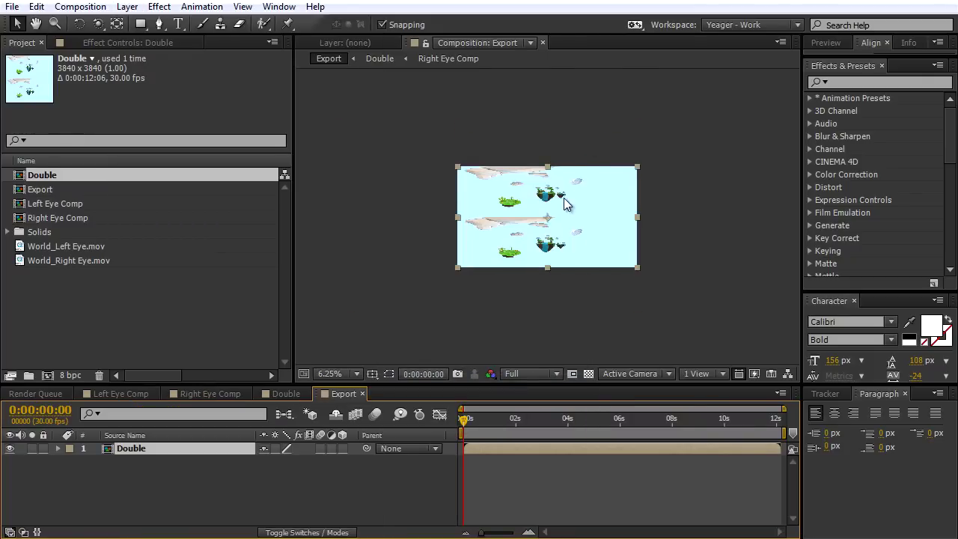
# Step: Examine the stacked left-eye and right-eye views of the Export composition at several points along the timeline
pyautogui.scroll(4, 586, 266)
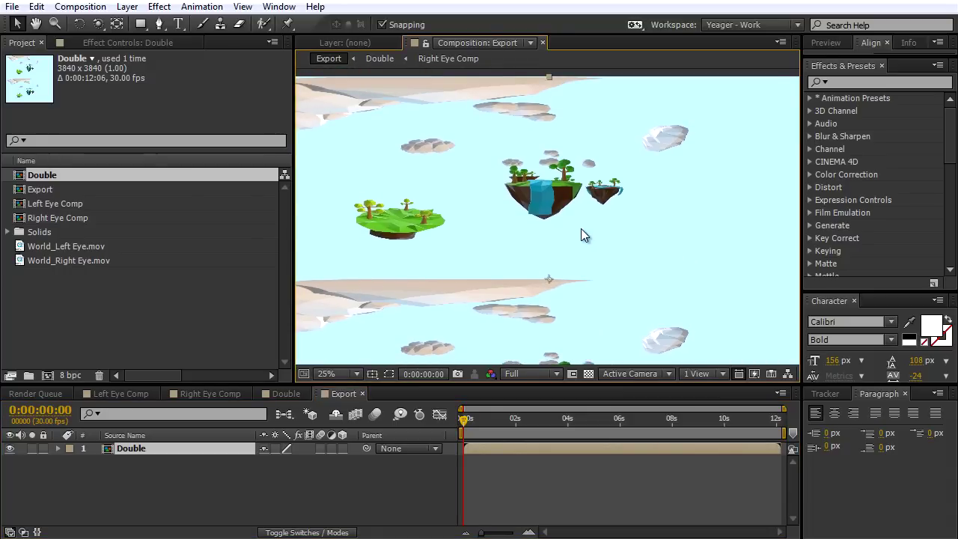
pyautogui.click(534, 420)
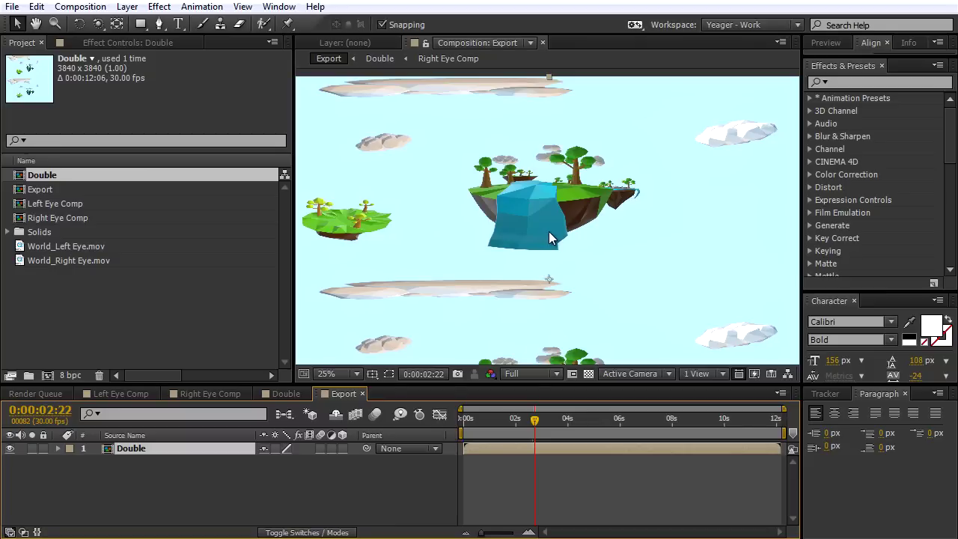
pyautogui.moveTo(605, 423)
pyautogui.mouseDown()
pyautogui.moveTo(596, 422)
pyautogui.moveTo(609, 428)
pyautogui.mouseUp()
pyautogui.click(626, 433)
pyautogui.press(',')
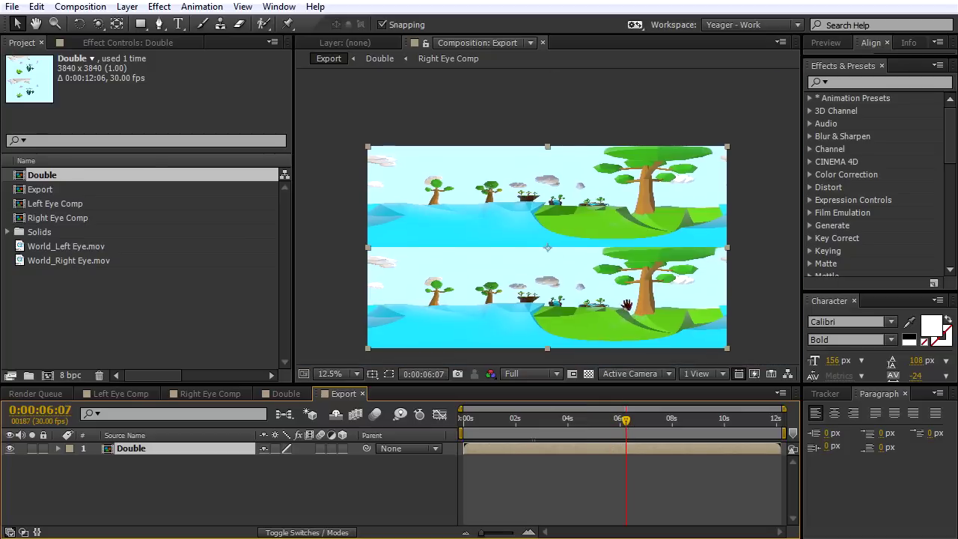
pyautogui.moveTo(627, 308); pyautogui.dragTo(630, 291)
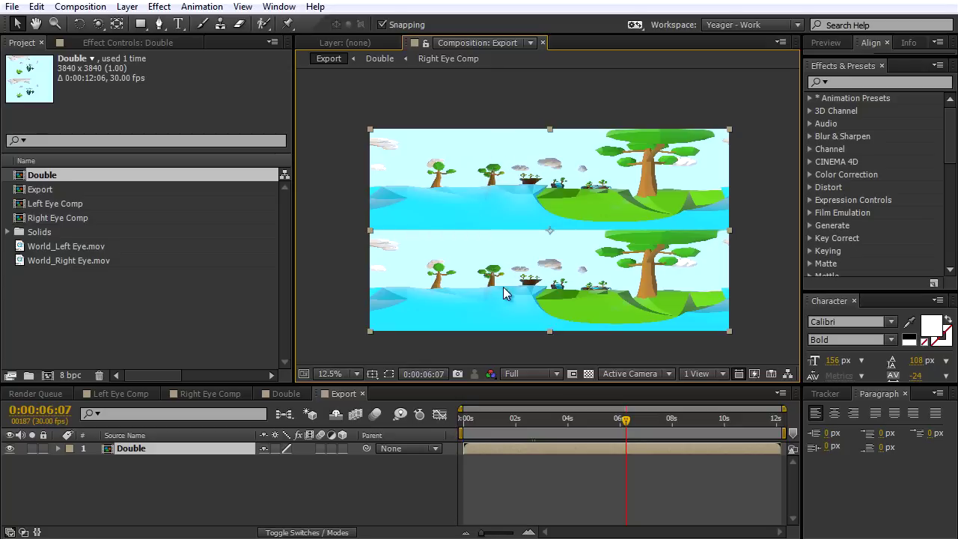
pyautogui.moveTo(666, 419); pyautogui.dragTo(711, 424)
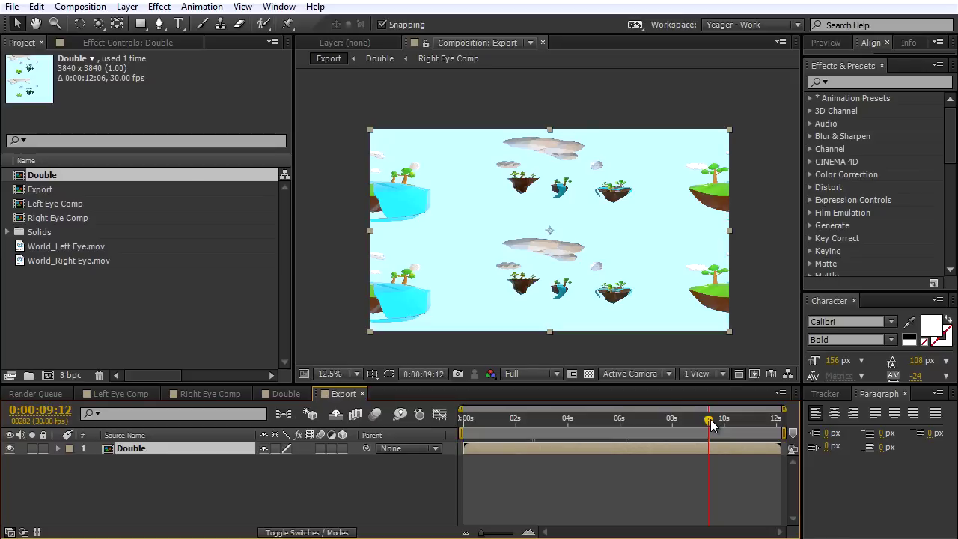
# Step: Add the Export composition to the render queue
pyautogui.click(42, 395)
pyautogui.click(40, 191)
pyautogui.press('Return')
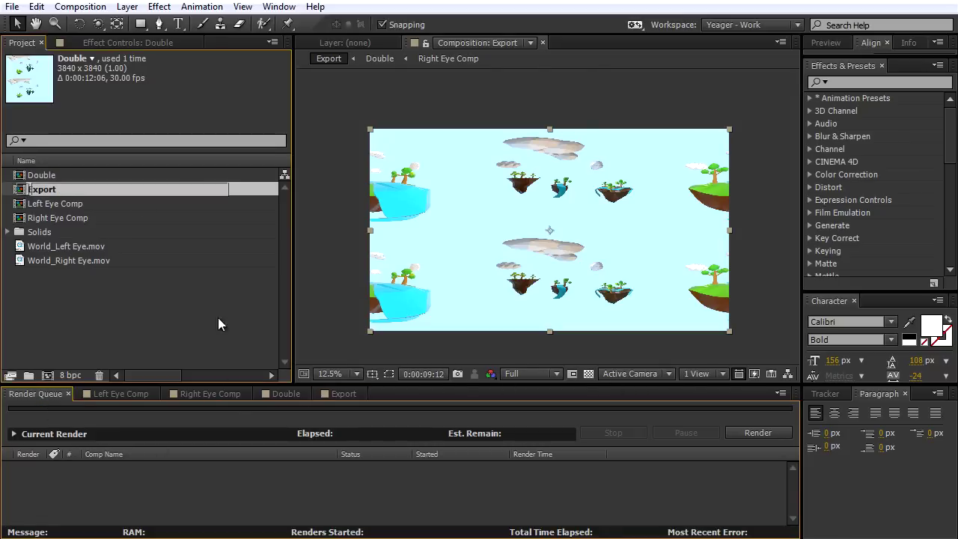
pyautogui.hotkey('ctrl', 'm')
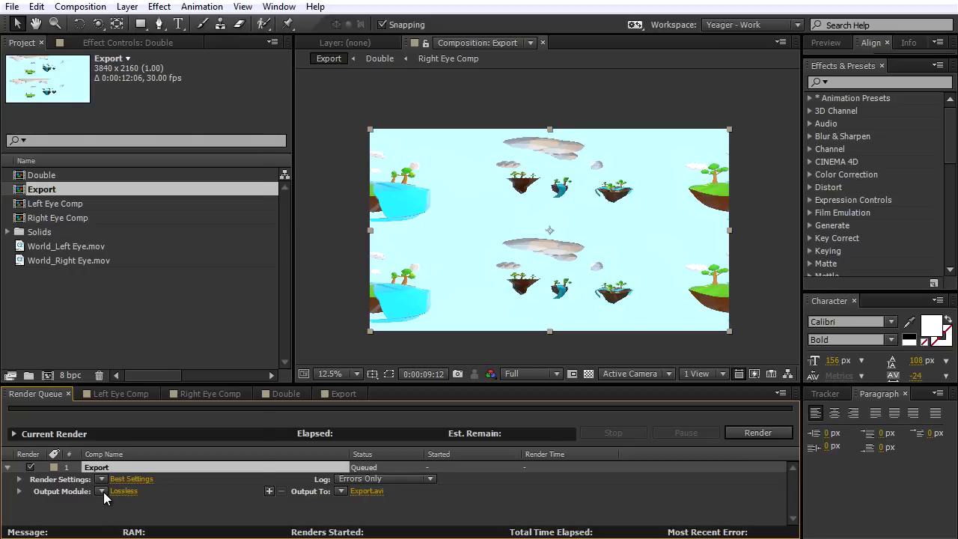
# Step: Set the Export render item's output module format to QuickTime, keeping the Photo - JPEG codec
pyautogui.click(104, 491)
pyautogui.click(142, 462)
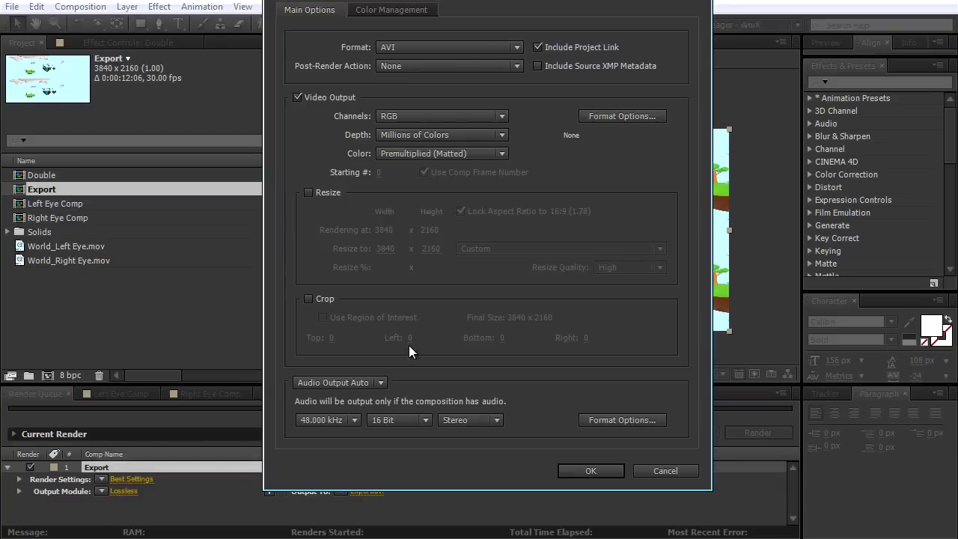
pyautogui.click(483, 47)
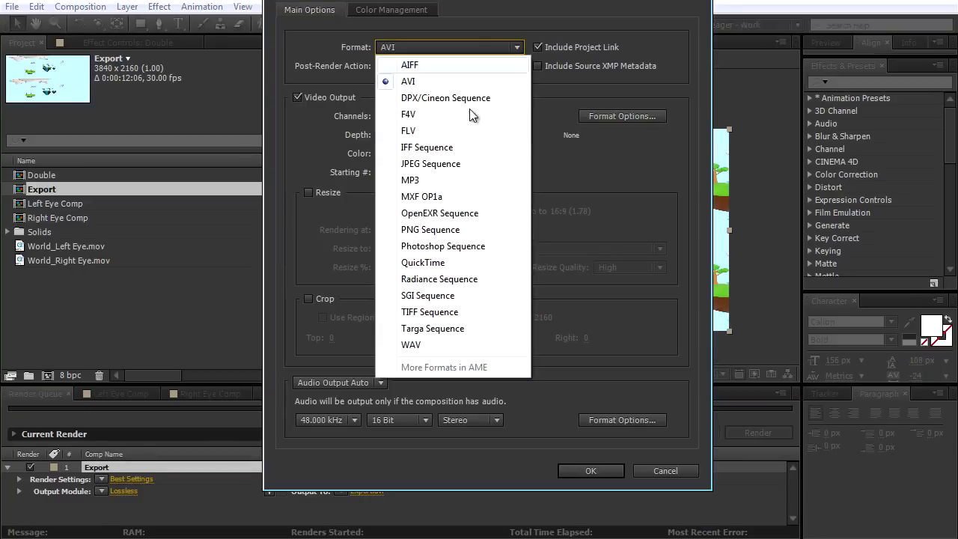
pyautogui.click(441, 263)
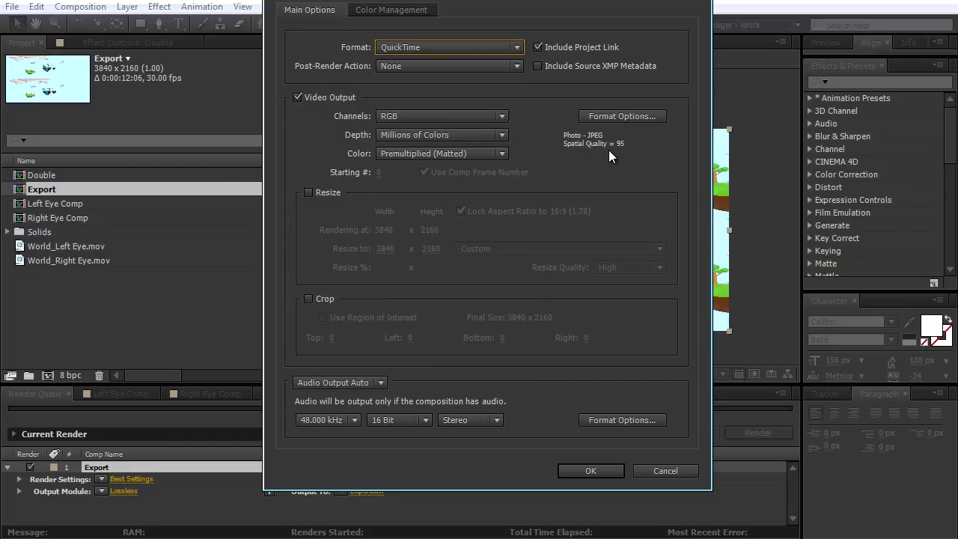
pyautogui.click(589, 472)
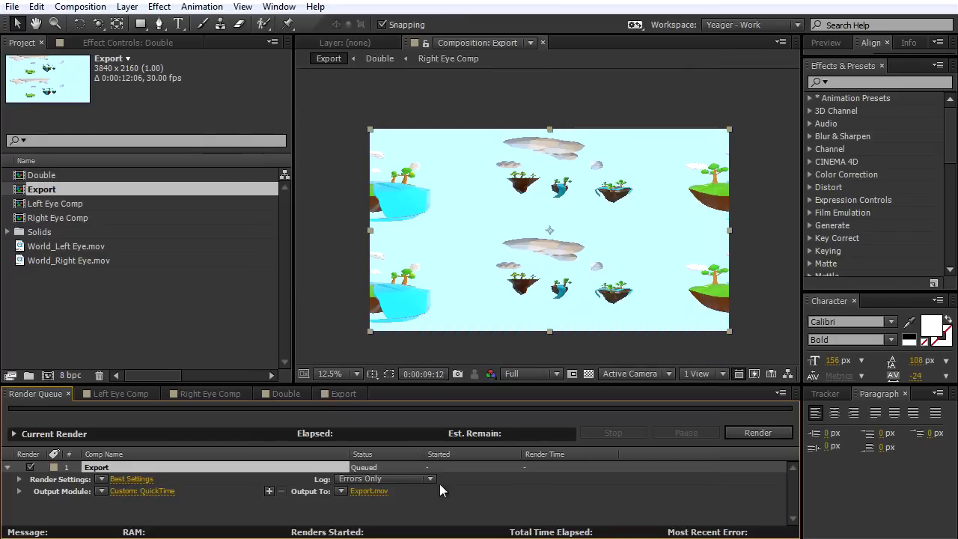
# Step: Name the render output World Animation in the Demo 3D Animation folder and start rendering
pyautogui.click(360, 490)
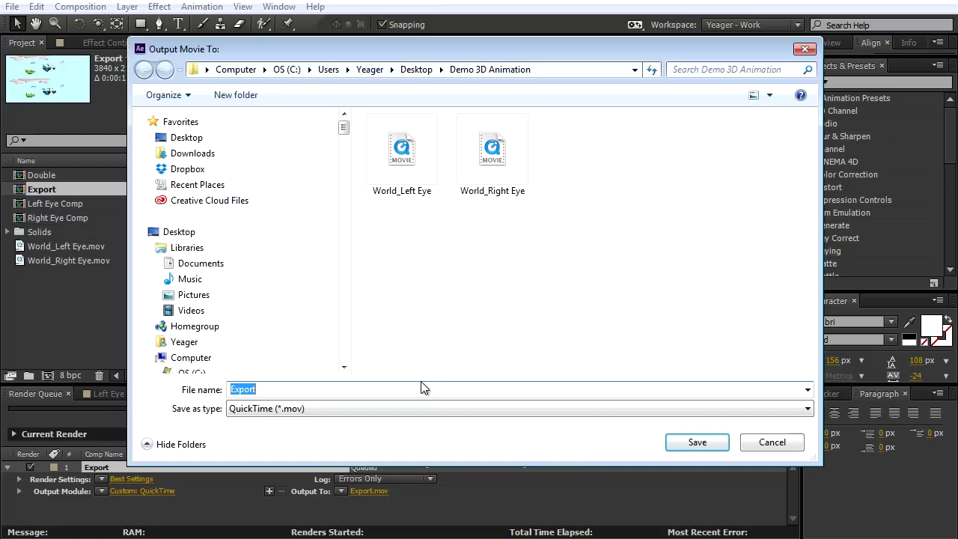
pyautogui.write('Wor')
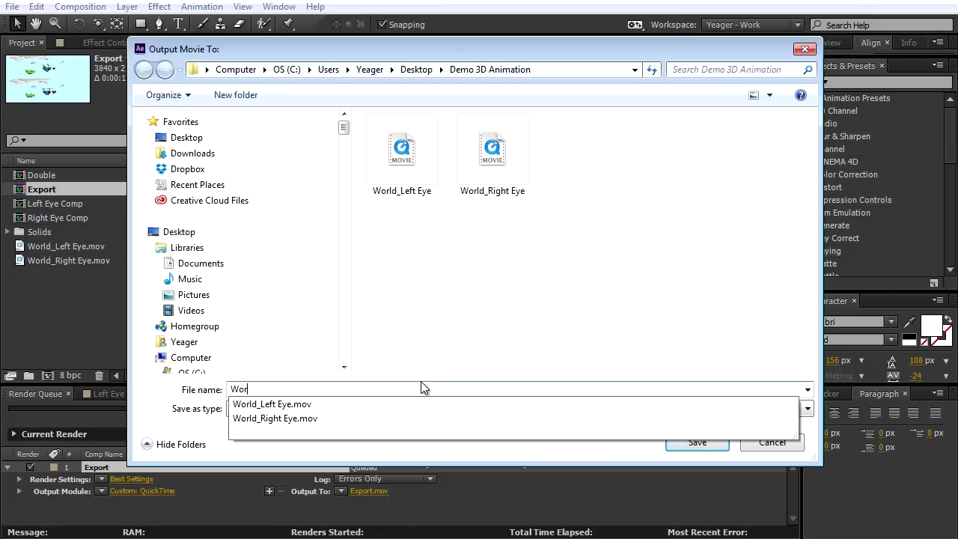
pyautogui.write('ld Animation')
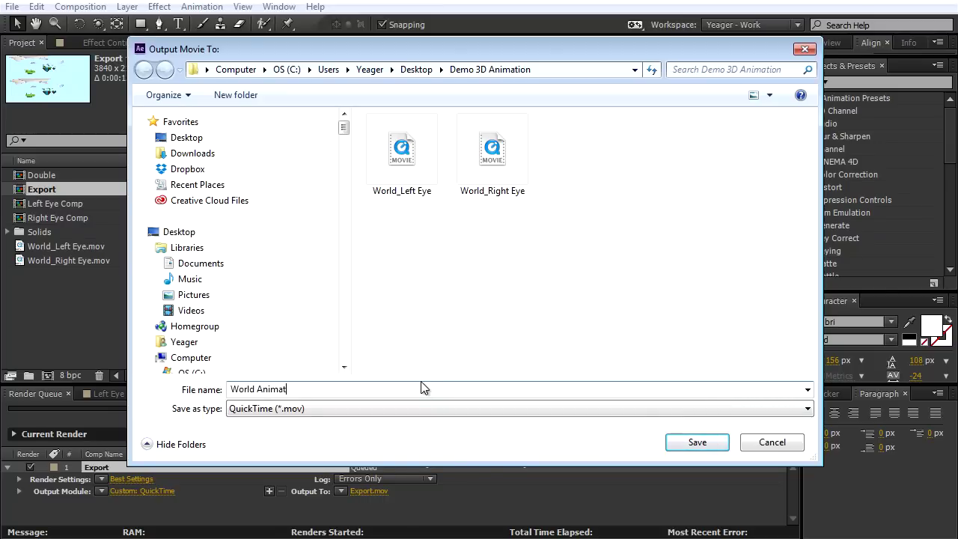
pyautogui.click(683, 442)
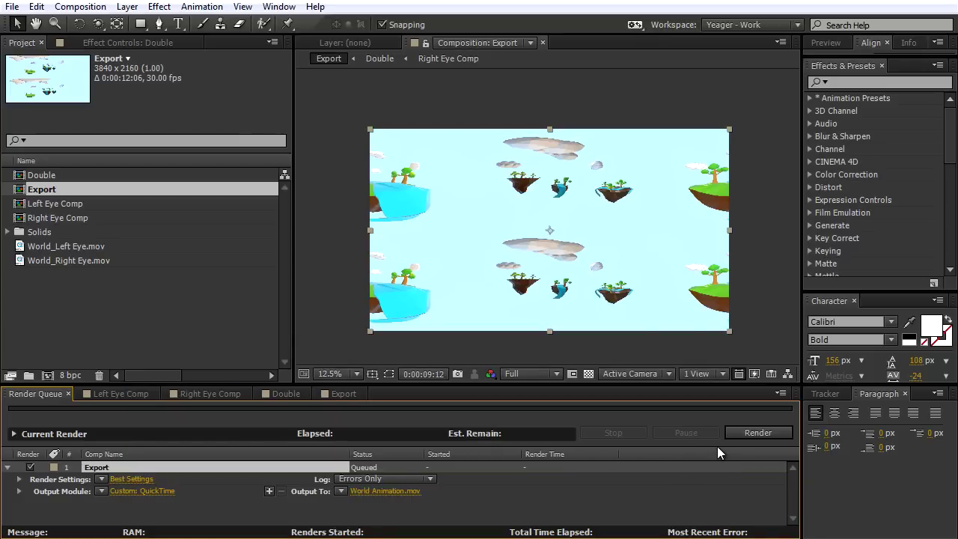
pyautogui.click(741, 432)
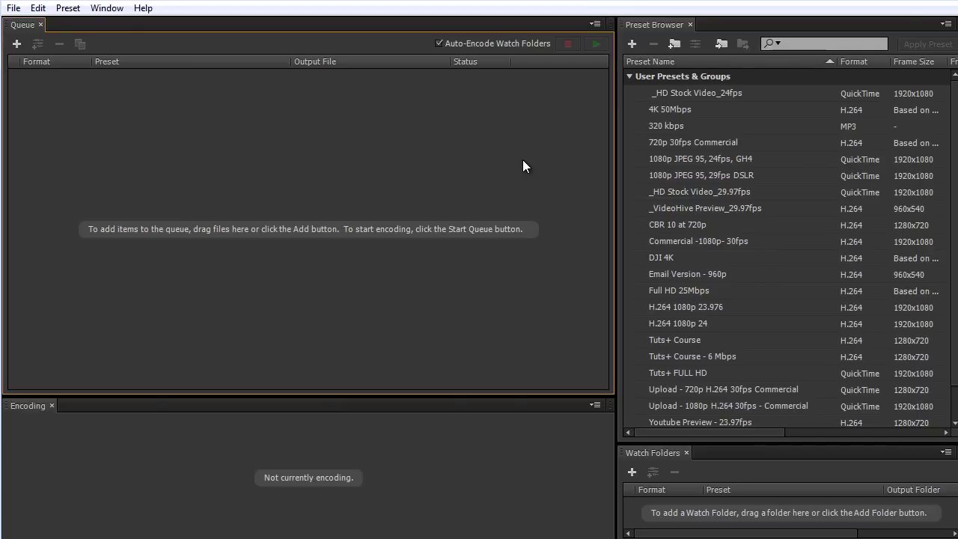
# Step: Switch to Adobe Media Encoder, add World Animation.mov to the encoding queue and choose H.264 as its format
pyautogui.doubleClick(291, 159)
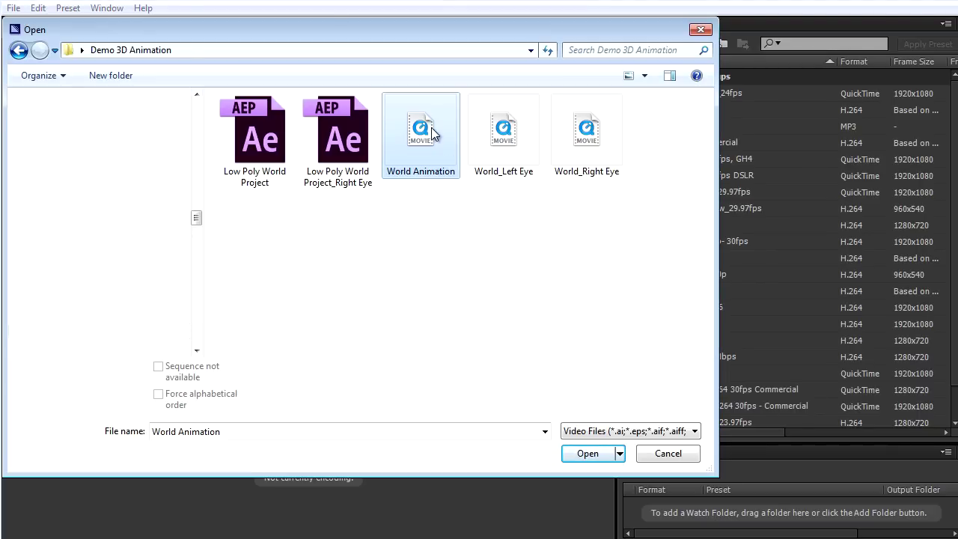
pyautogui.click(587, 452)
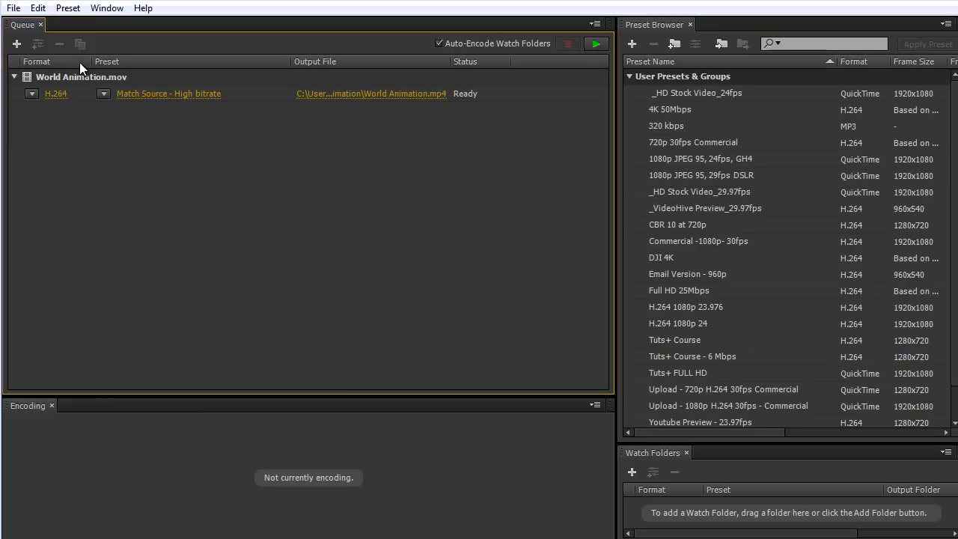
pyautogui.click(32, 93)
pyautogui.click(75, 290)
# Step: In the World Animation export settings, turn off audio export and enable Render at Maximum Depth
pyautogui.click(159, 98)
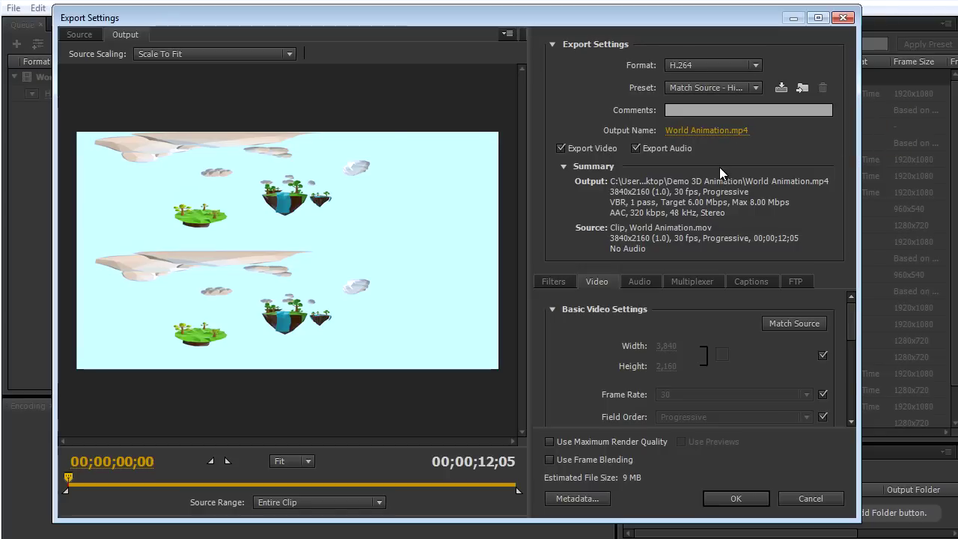
pyautogui.click(635, 149)
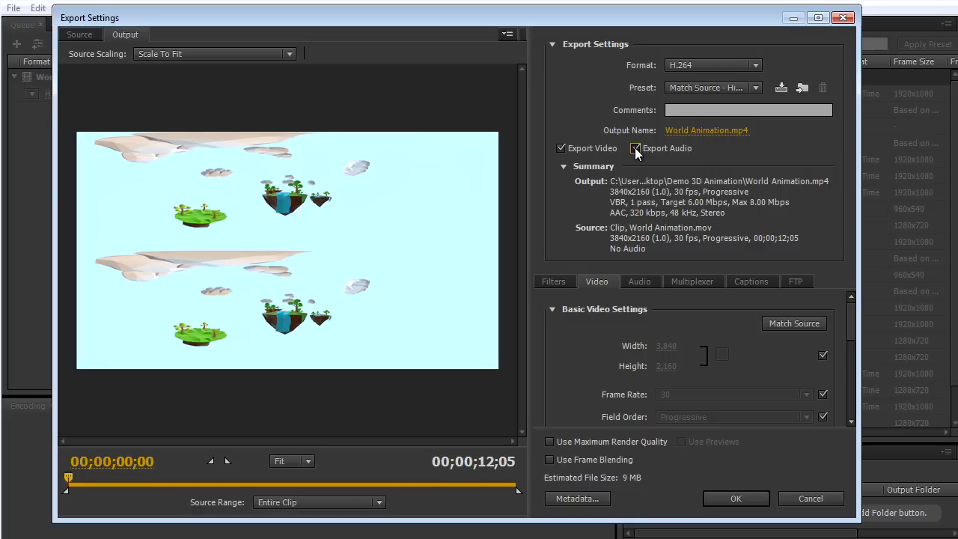
pyautogui.moveTo(849, 316); pyautogui.dragTo(850, 361)
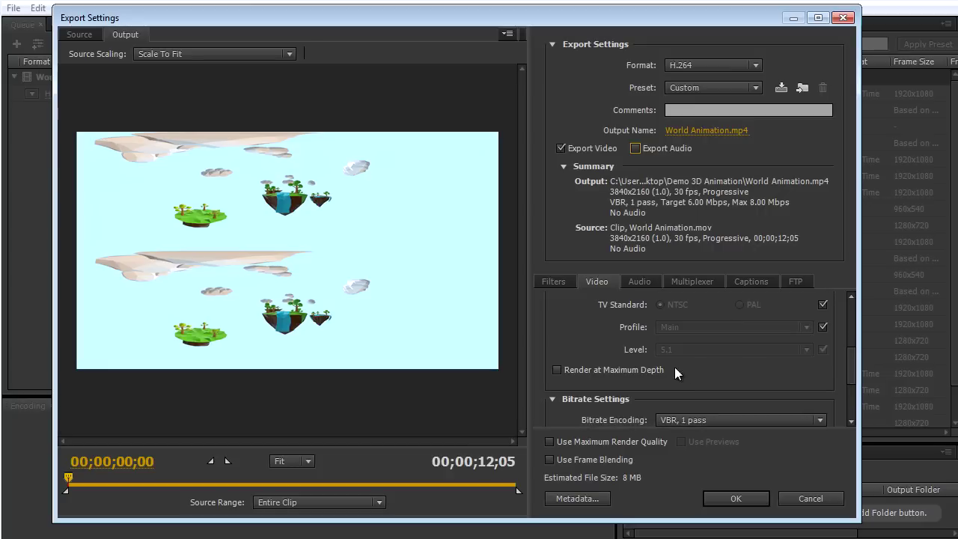
pyautogui.click(556, 369)
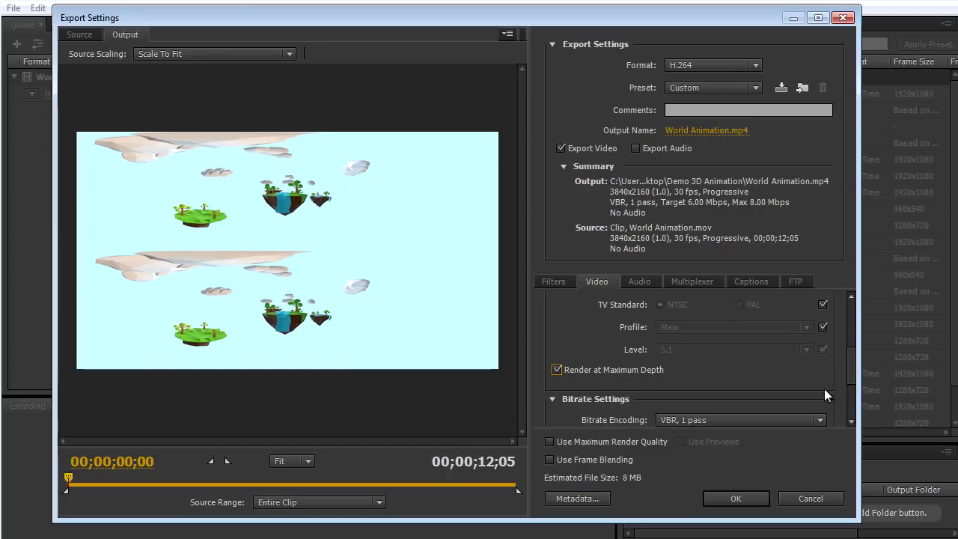
# Step: Set the bitrate encoding to CBR with a target bitrate of 100 Mbps
pyautogui.moveTo(852, 353); pyautogui.dragTo(850, 376)
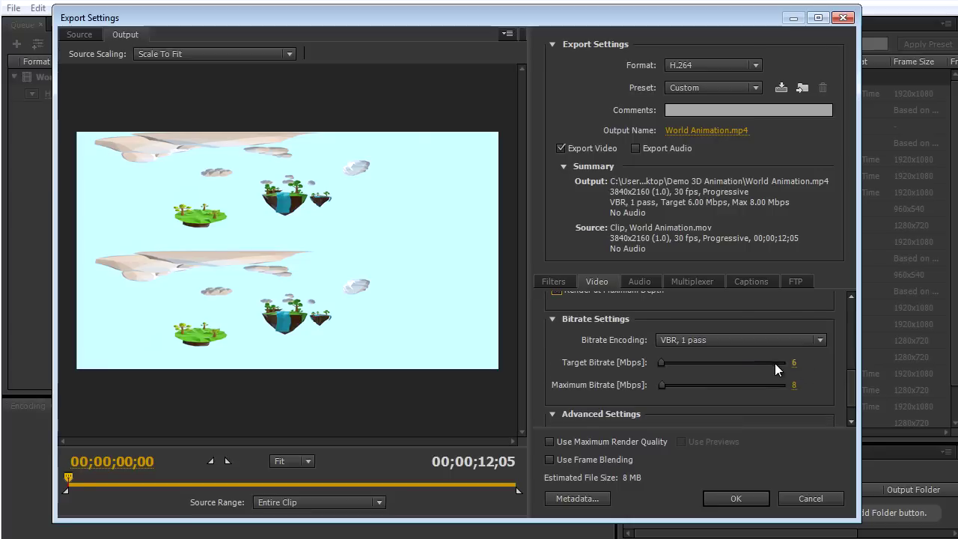
pyautogui.click(698, 341)
pyautogui.click(692, 359)
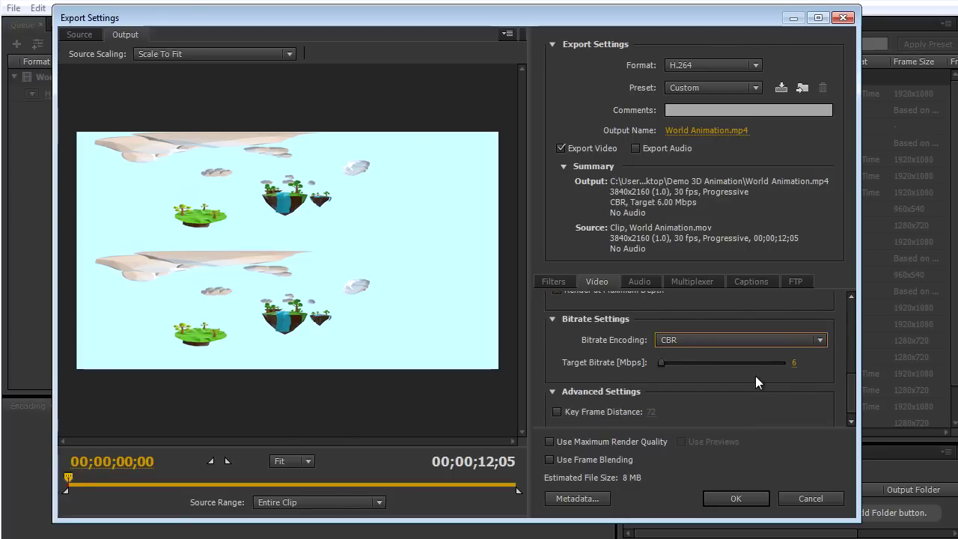
pyautogui.click(794, 363)
pyautogui.write('100')
pyautogui.press('Return')
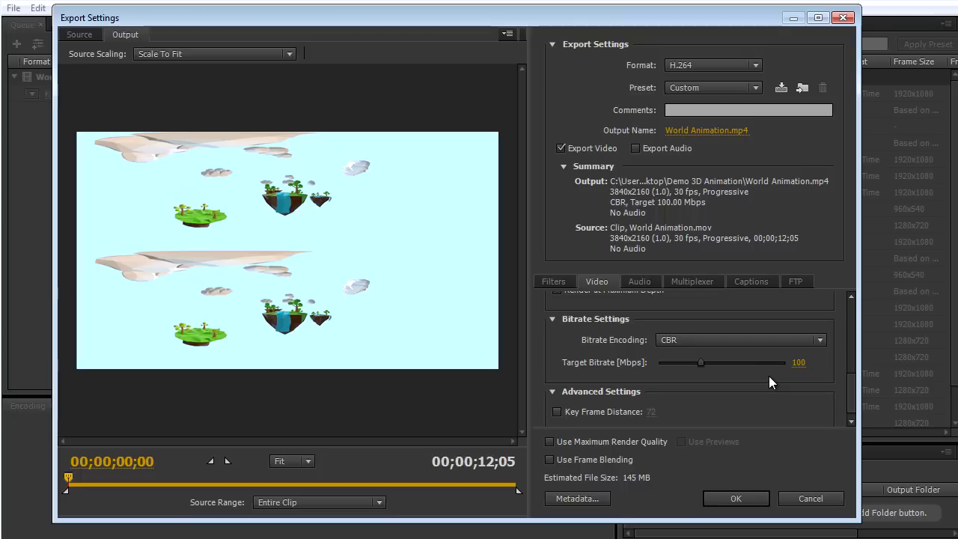
# Step: Enable a custom key frame distance and set it to 30
pyautogui.click(557, 411)
pyautogui.click(651, 412)
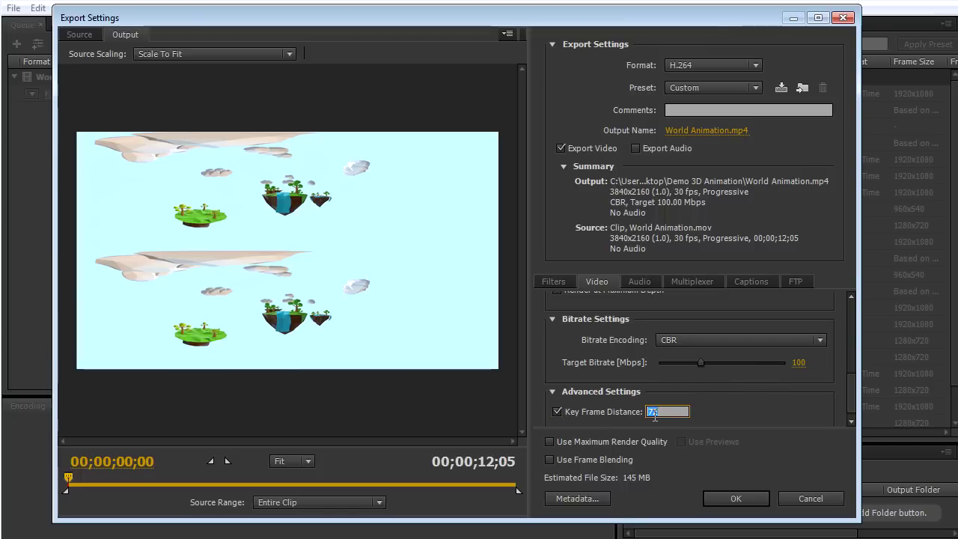
pyautogui.write('30')
pyautogui.press('Return')
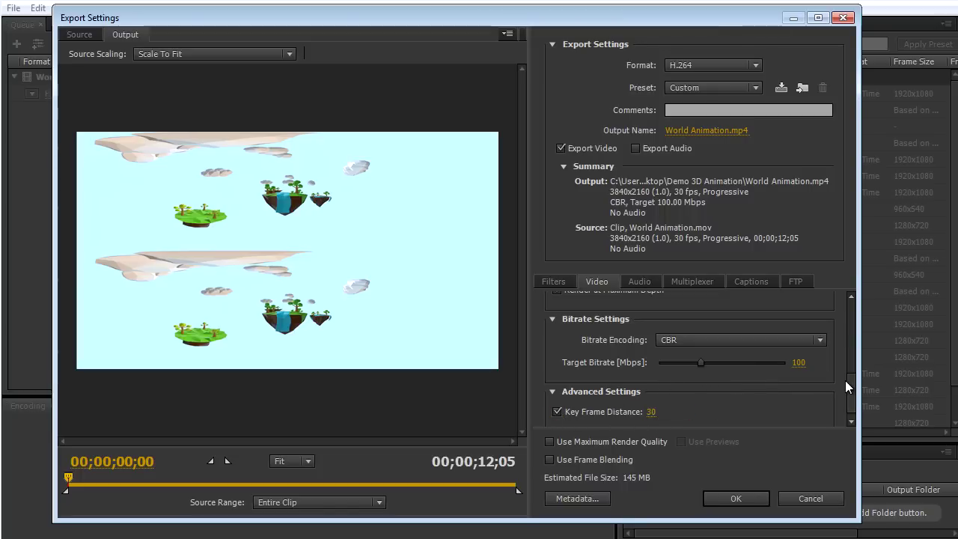
# Step: Enable Use Maximum Render Quality, accept the export settings and start encoding the queue
pyautogui.moveTo(848, 380); pyautogui.dragTo(849, 393)
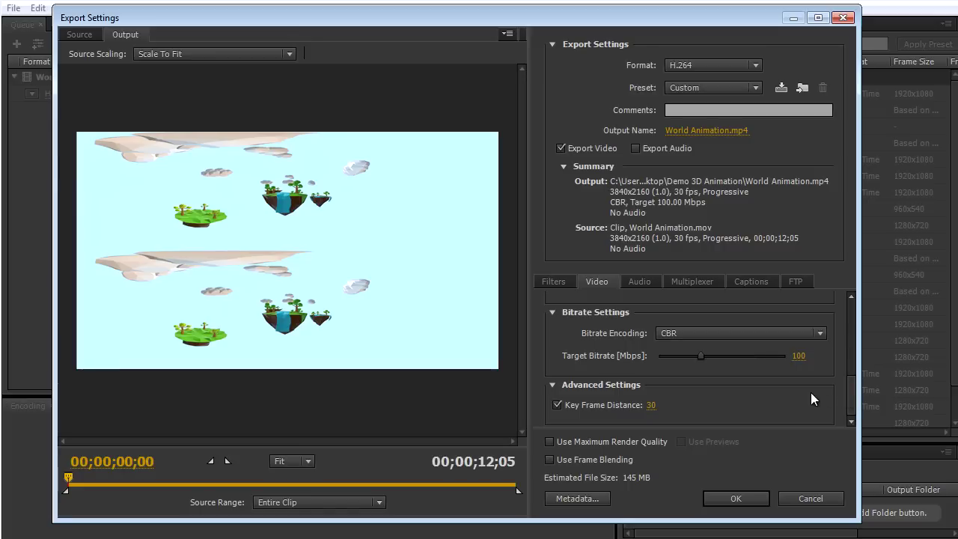
pyautogui.click(549, 442)
pyautogui.click(738, 498)
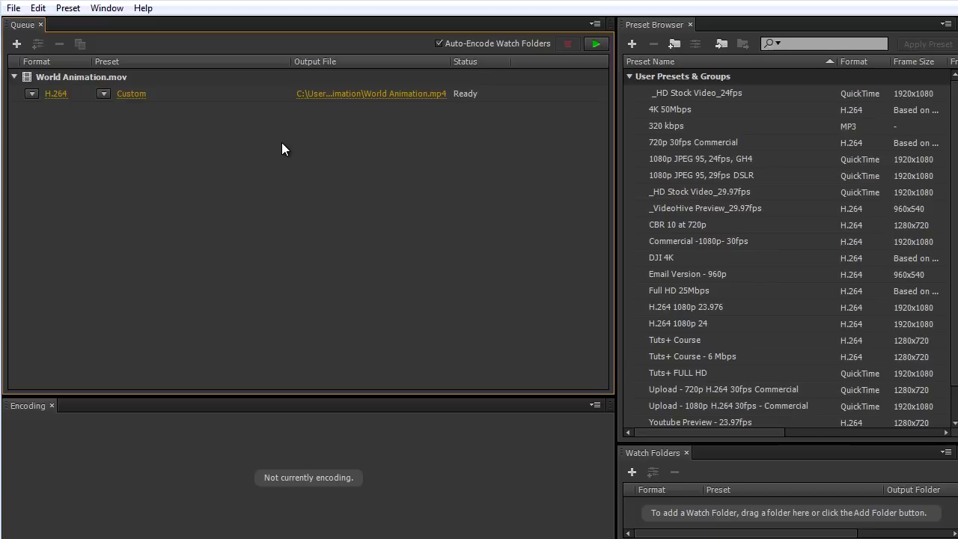
pyautogui.click(591, 46)
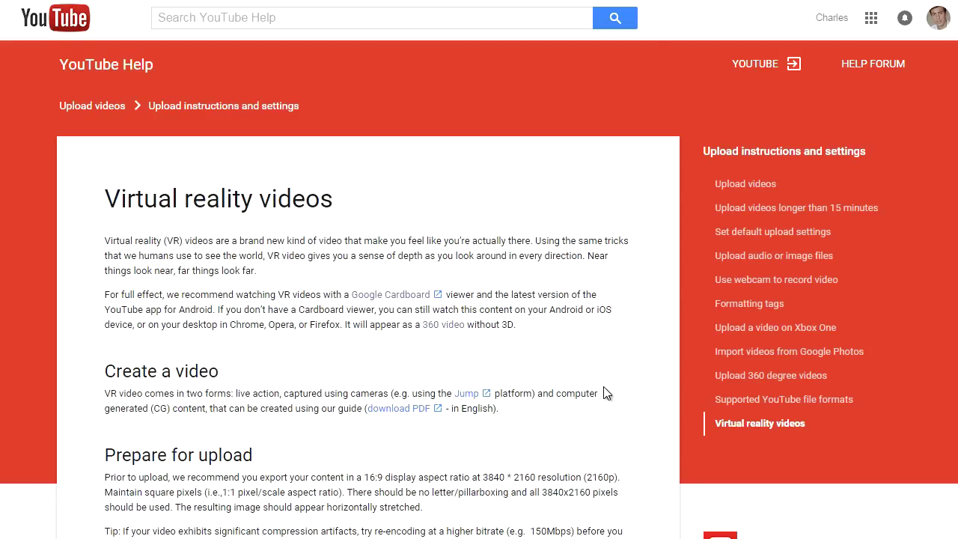
# Step: Consult YouTube Help's upload preparation guidance for VR videos and run the 360 Video Metadata Tool from the 360 Meta Tool folder
pyautogui.scroll(-3, 479, 270)
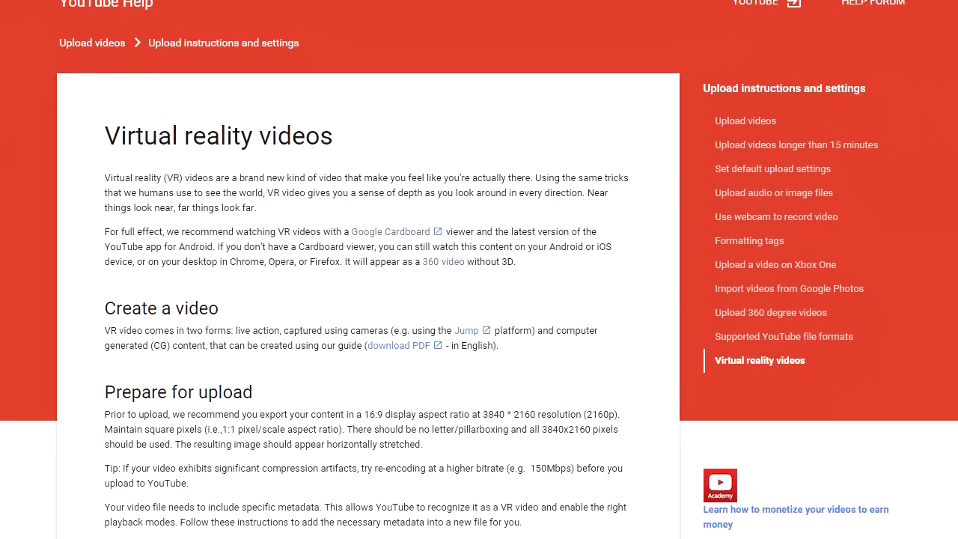
pyautogui.scroll(-1, 479, 269)
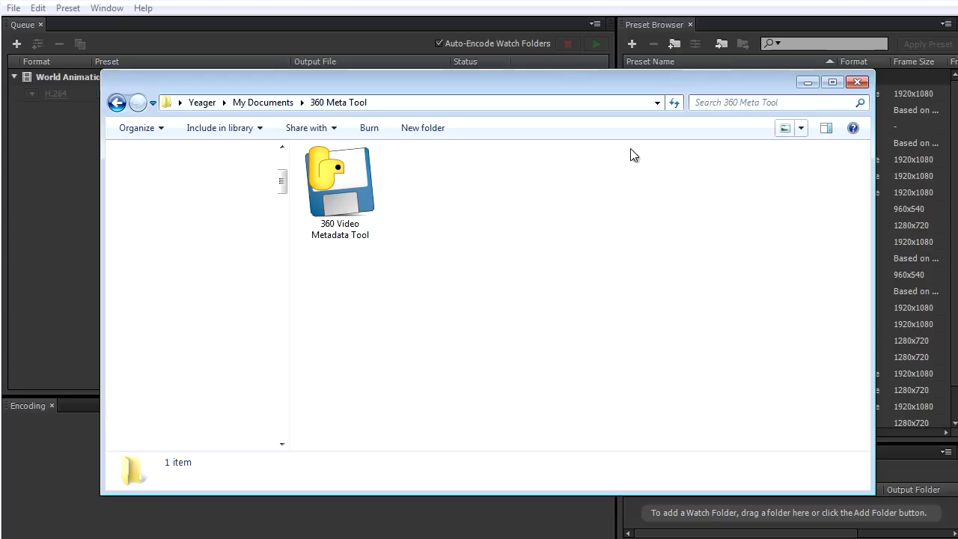
pyautogui.click(341, 166)
pyautogui.doubleClick(340, 166)
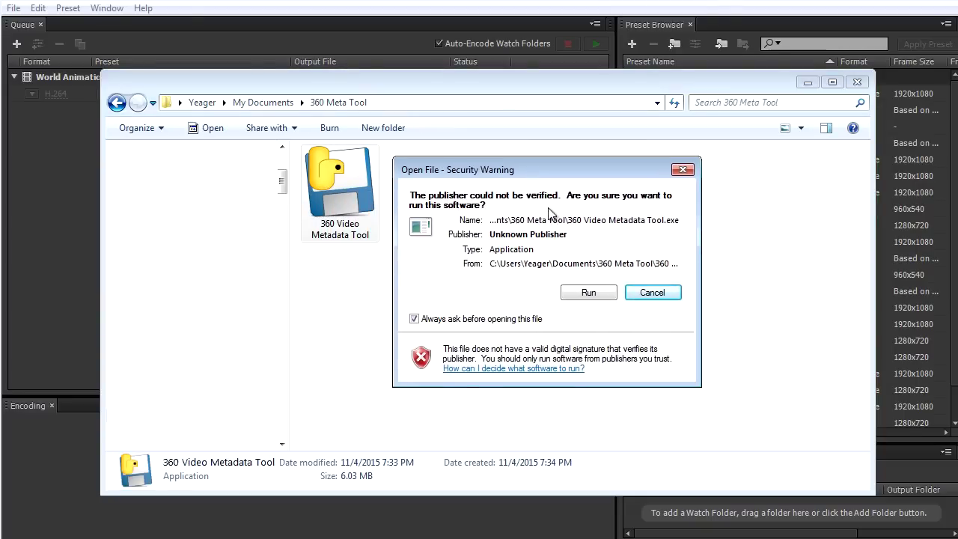
pyautogui.click(585, 294)
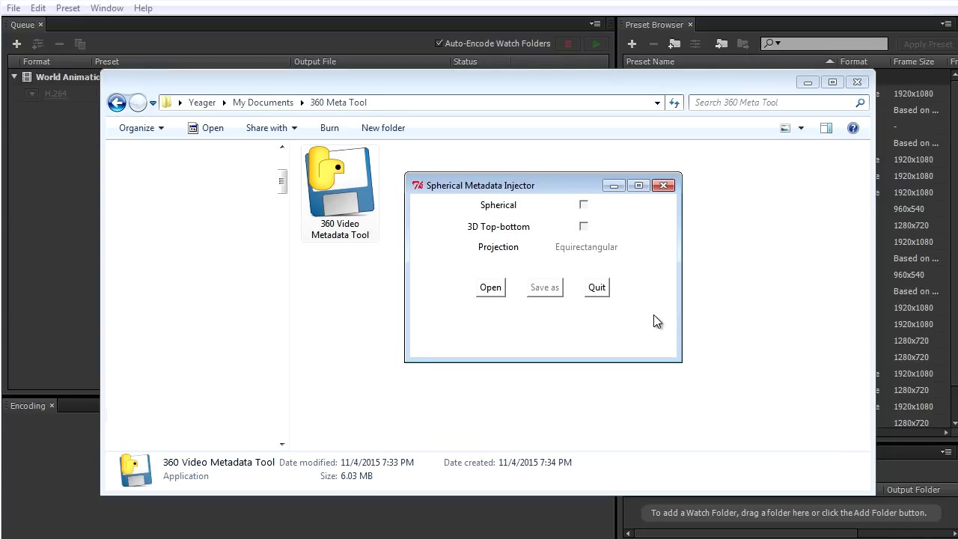
# Step: Open the World Animation MP4 from the Demo 3D Animation folder in the Spherical Metadata Injector
pyautogui.click(488, 294)
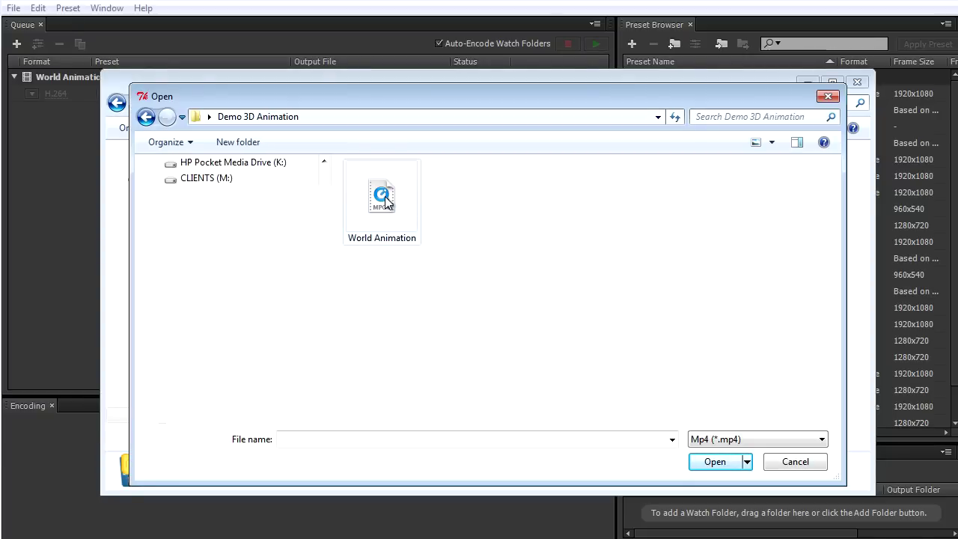
pyautogui.click(385, 198)
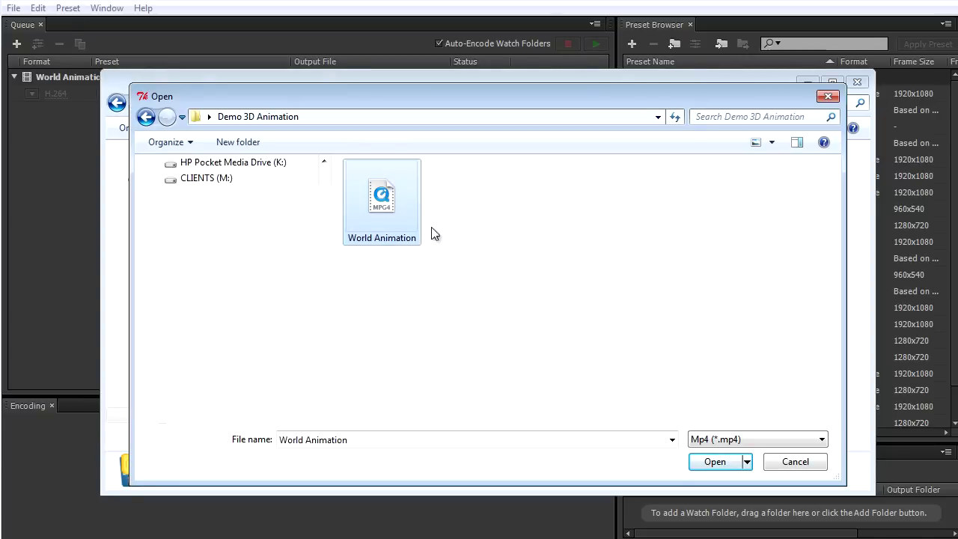
pyautogui.click(713, 462)
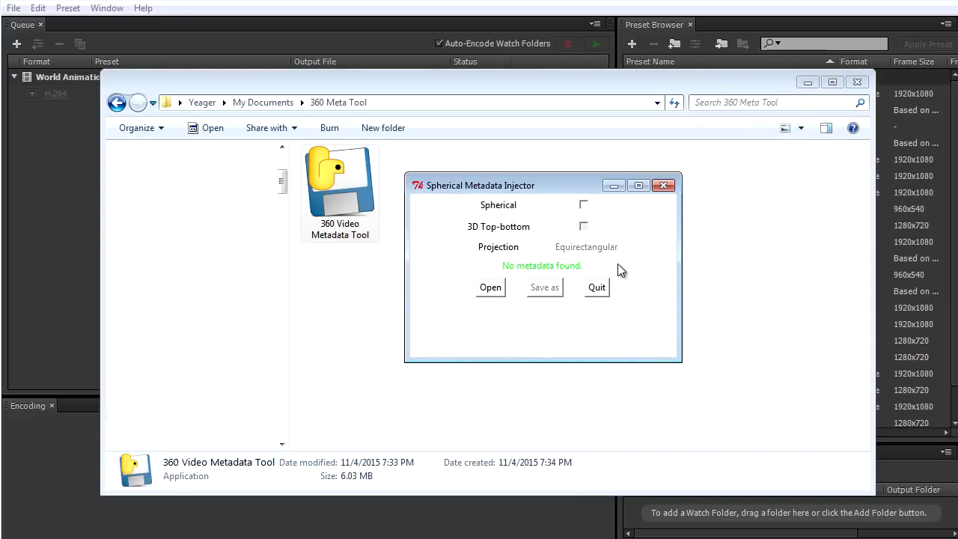
# Step: Enable Spherical and 3D Top-bottom metadata and save the video as World Animation_injected in the Demo 3D Animation folder
pyautogui.click(584, 207)
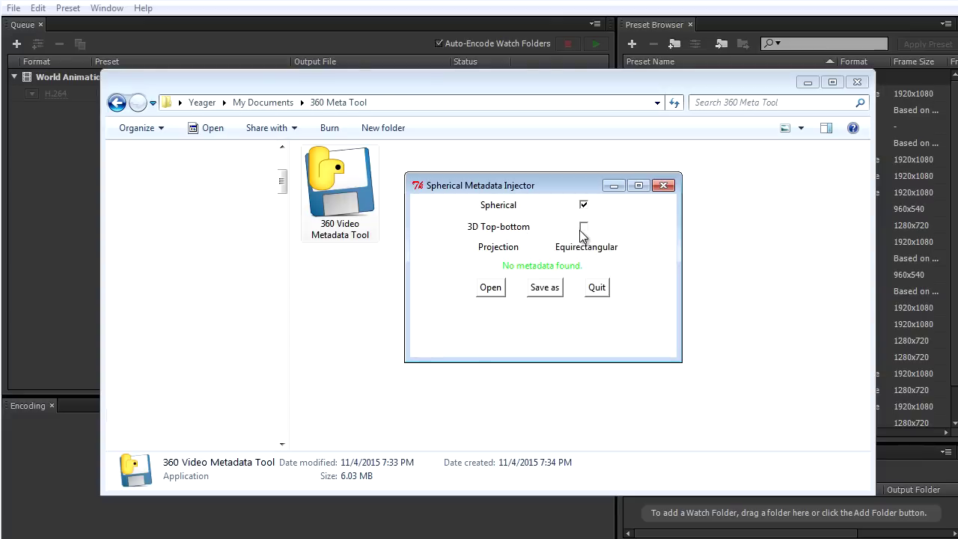
pyautogui.click(582, 227)
pyautogui.click(553, 296)
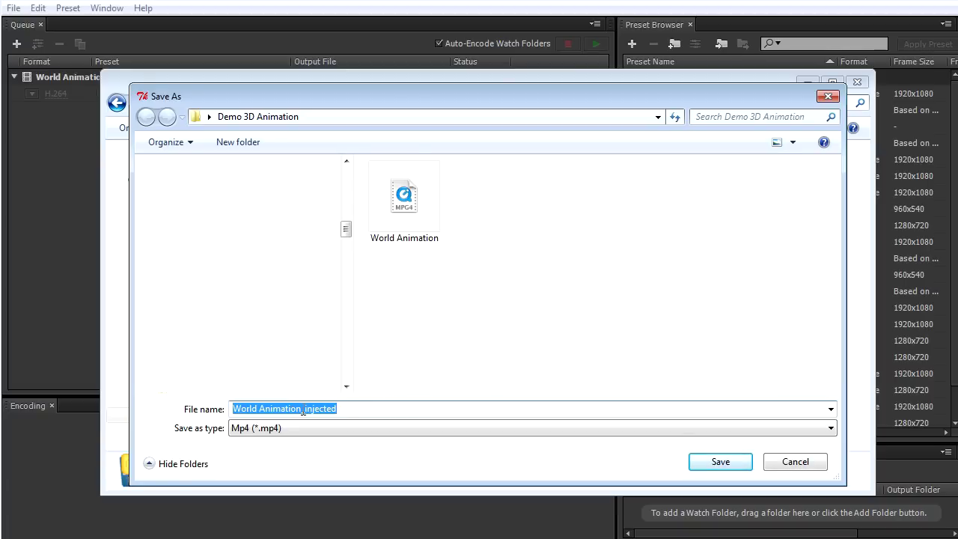
pyautogui.click(305, 409)
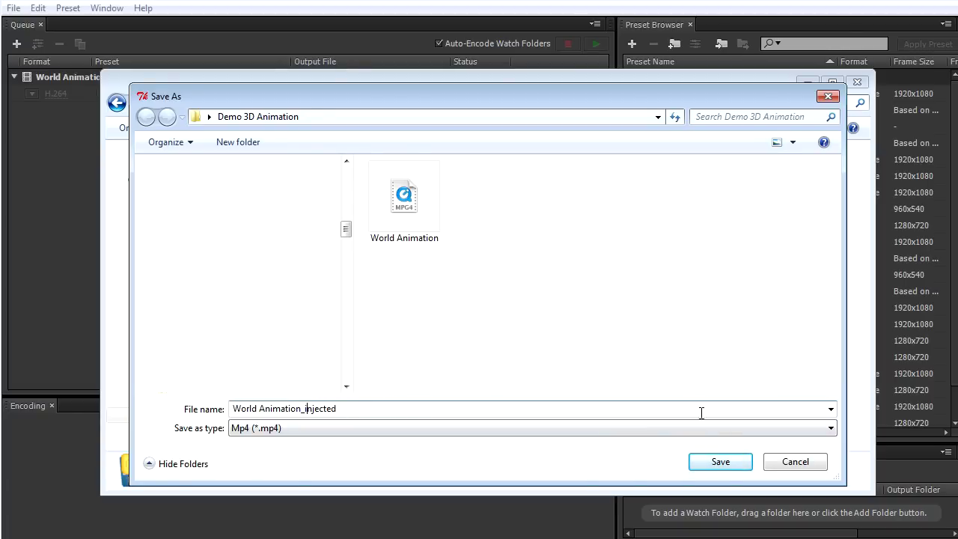
pyautogui.click(721, 461)
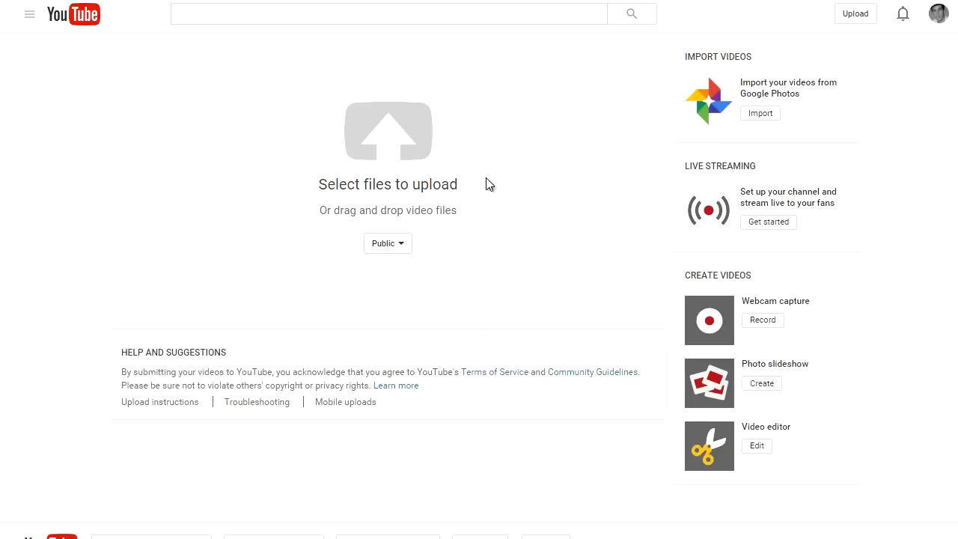
# Step: Switch to YouTube's upload page and upload World Animation_injected from the Demo 3D Animation folder with Public visibility
pyautogui.click(399, 128)
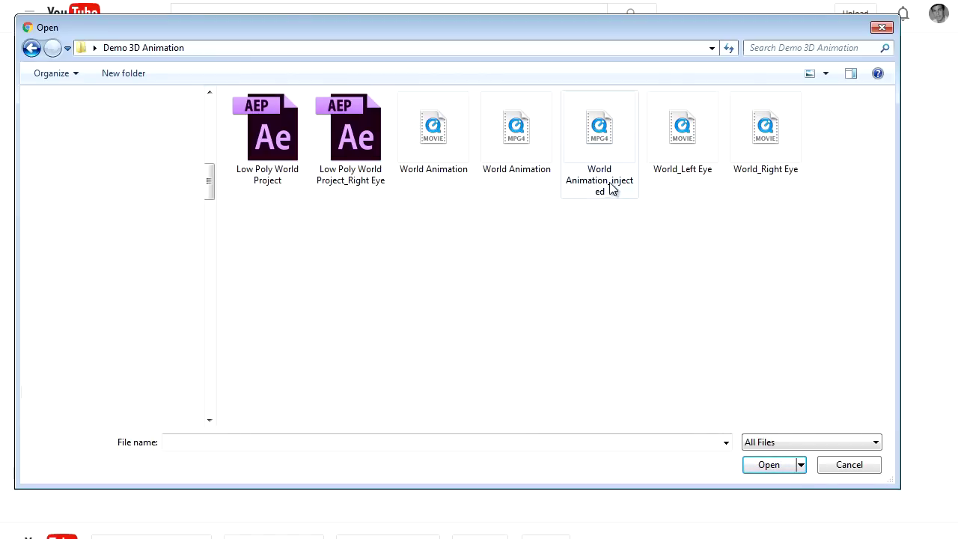
pyautogui.click(602, 131)
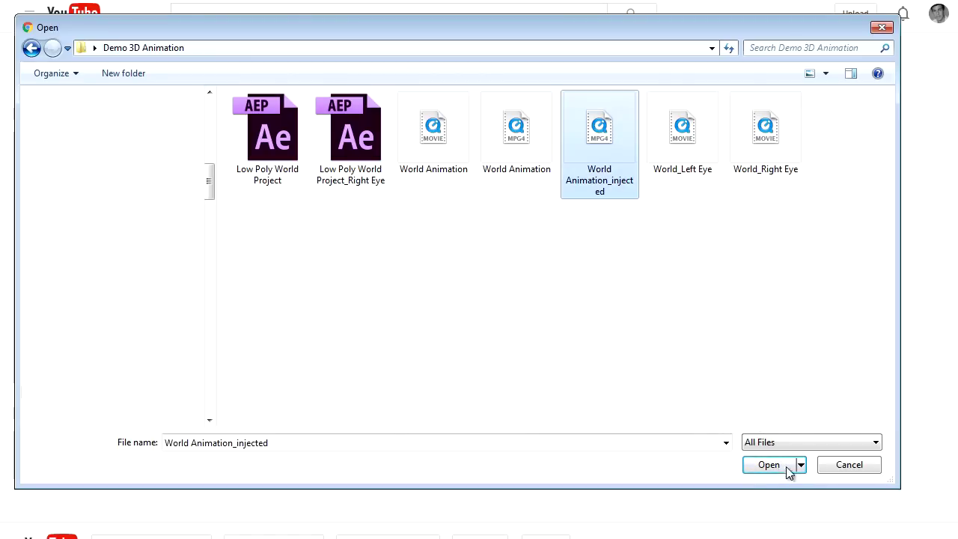
pyautogui.click(774, 463)
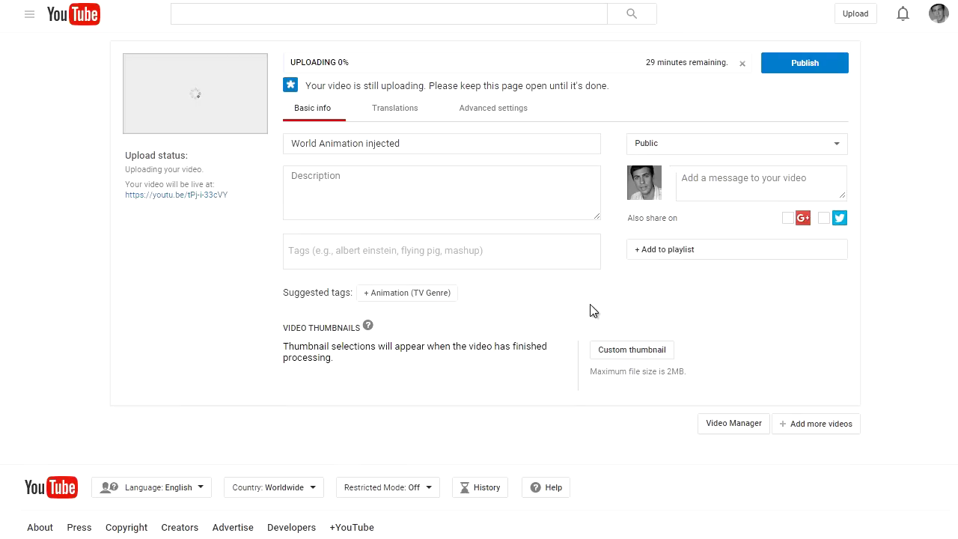
# Step: Mark the uploading video as 3D in the advanced settings and publish it
pyautogui.click(504, 109)
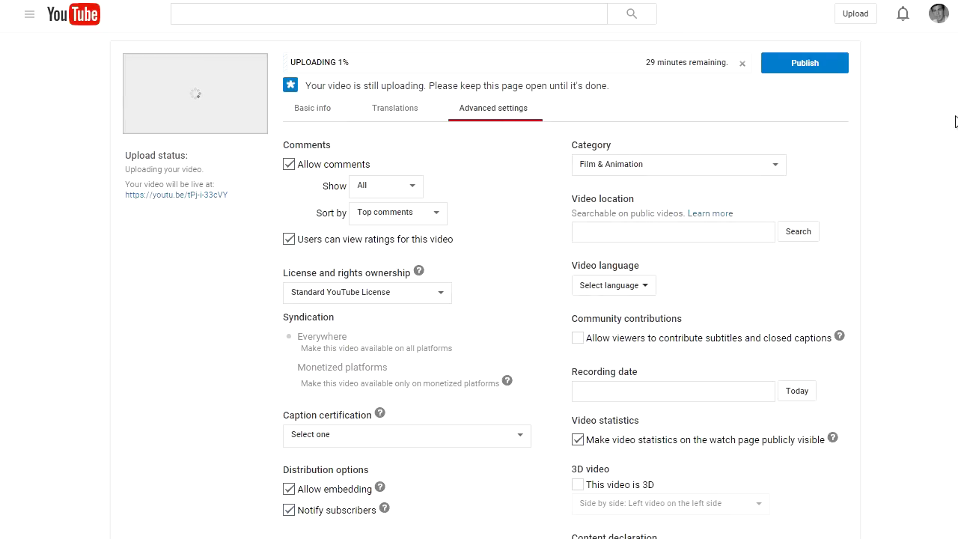
pyautogui.scroll(-1, 485, 300)
pyautogui.scroll(-1, 898, 223)
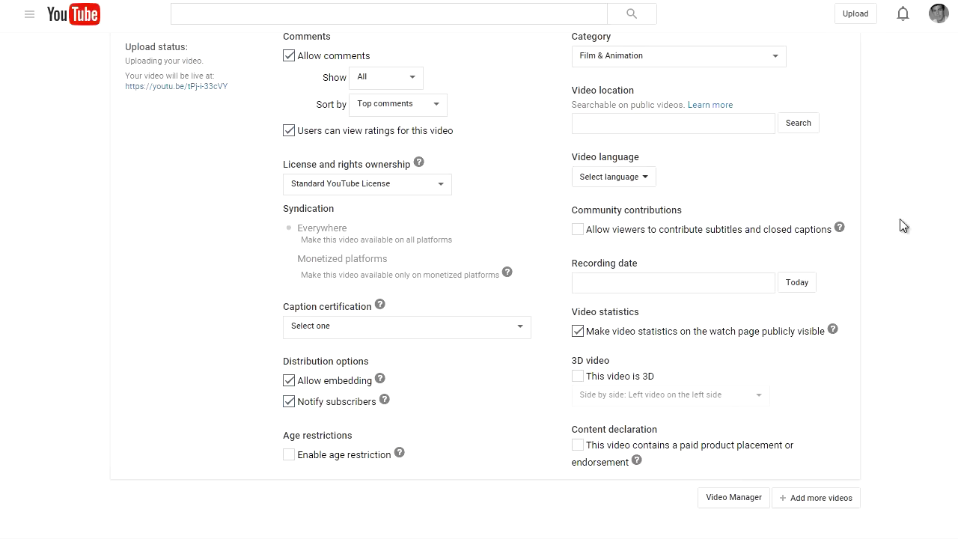
pyautogui.click(577, 377)
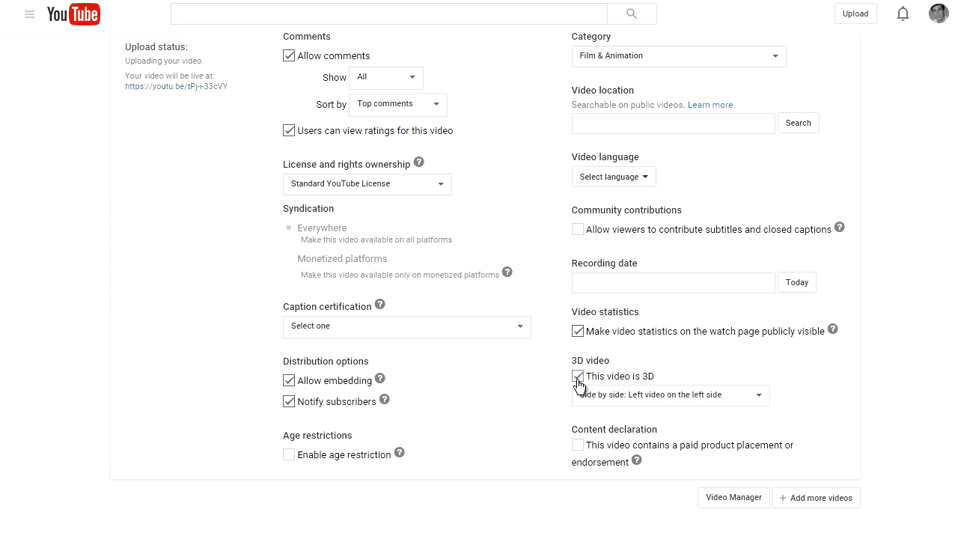
pyautogui.scroll(2, 748, 225)
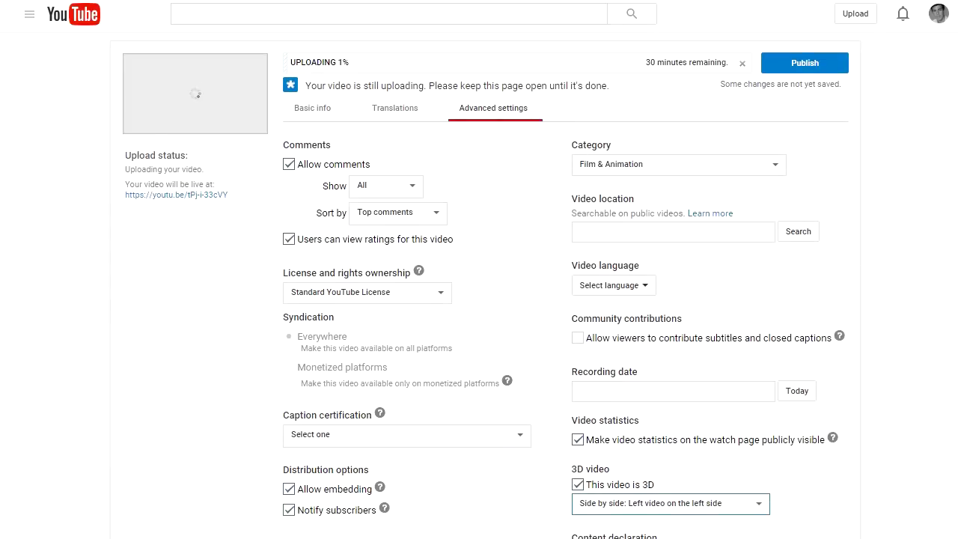
pyautogui.click(783, 66)
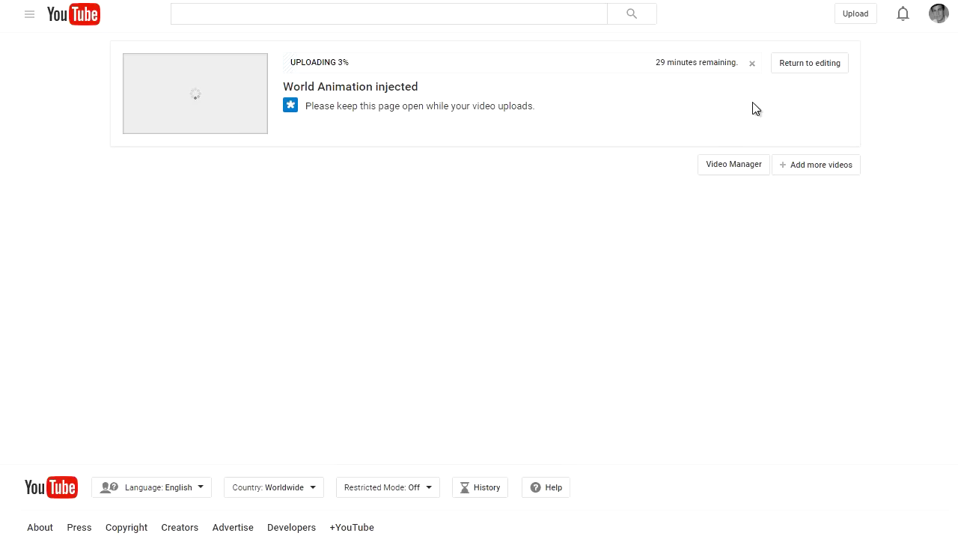